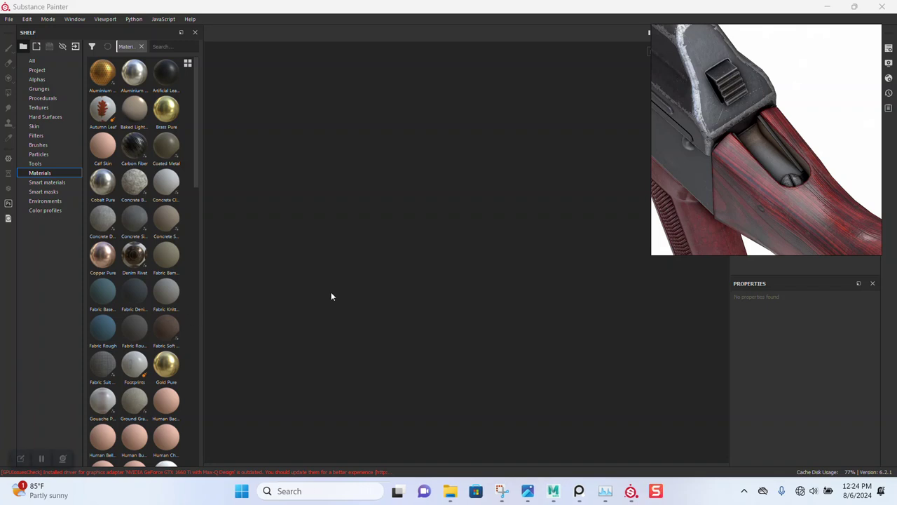
Create a new project using the AKM 47.fbx mesh from the AK 47 AKM folder
click(7, 19)
click(19, 32)
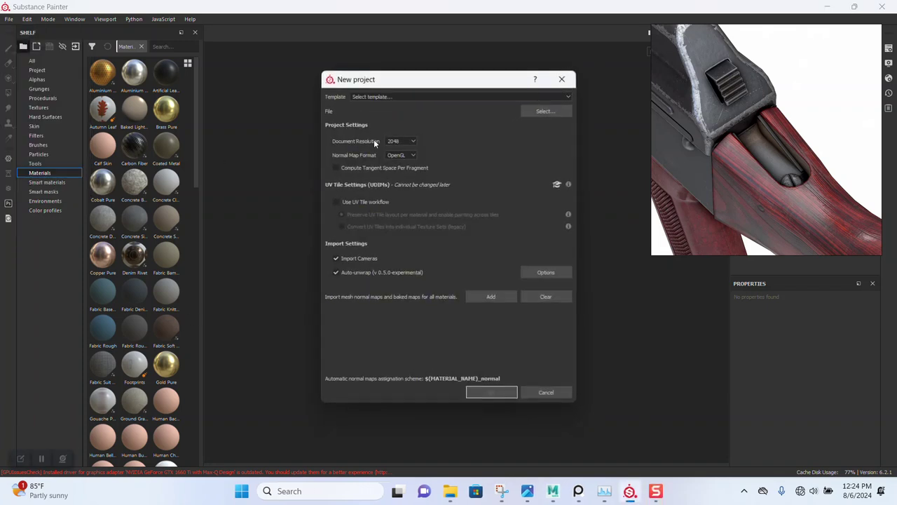
click(547, 112)
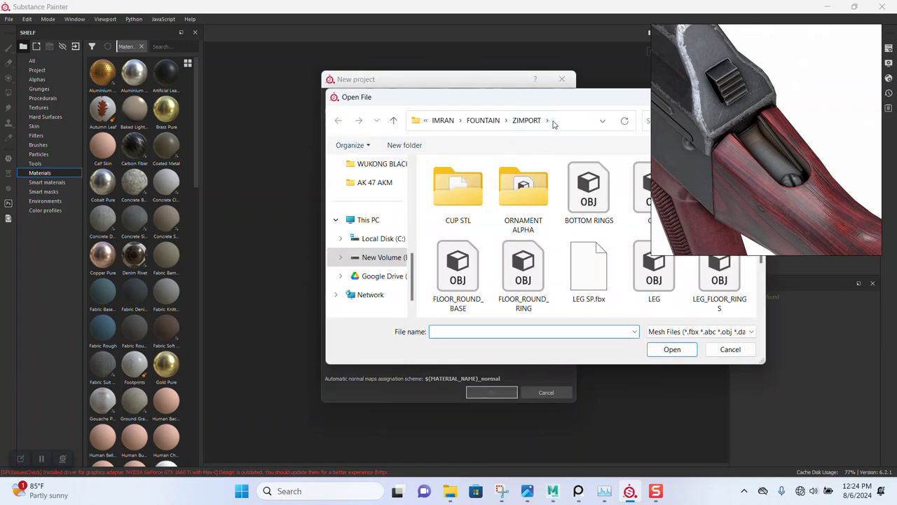
click(375, 183)
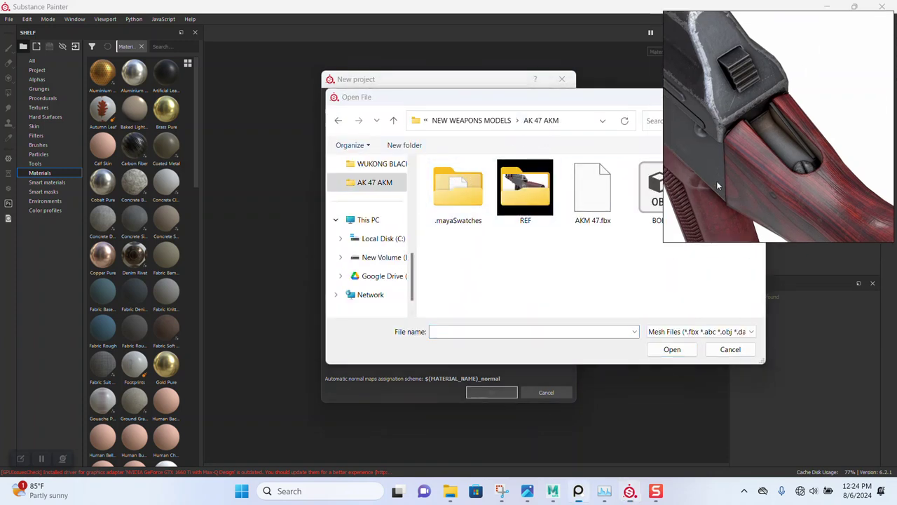
double_click(592, 188)
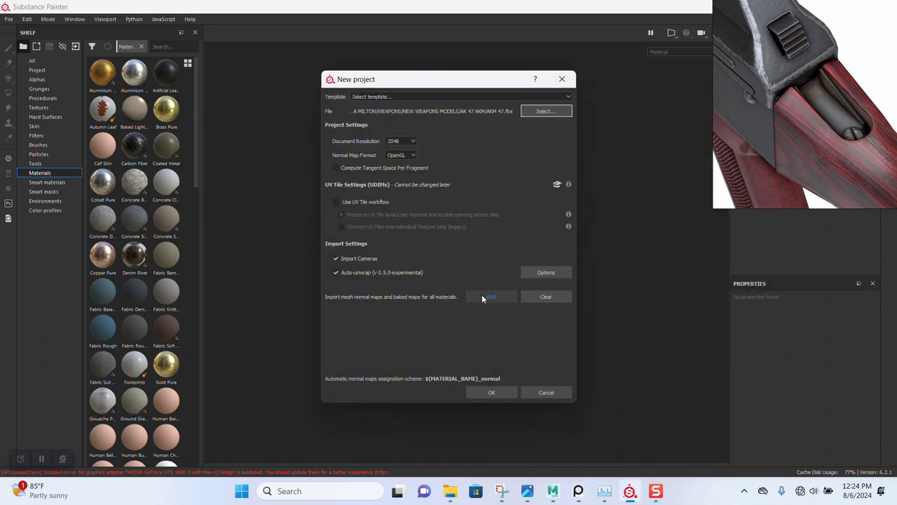
click(490, 394)
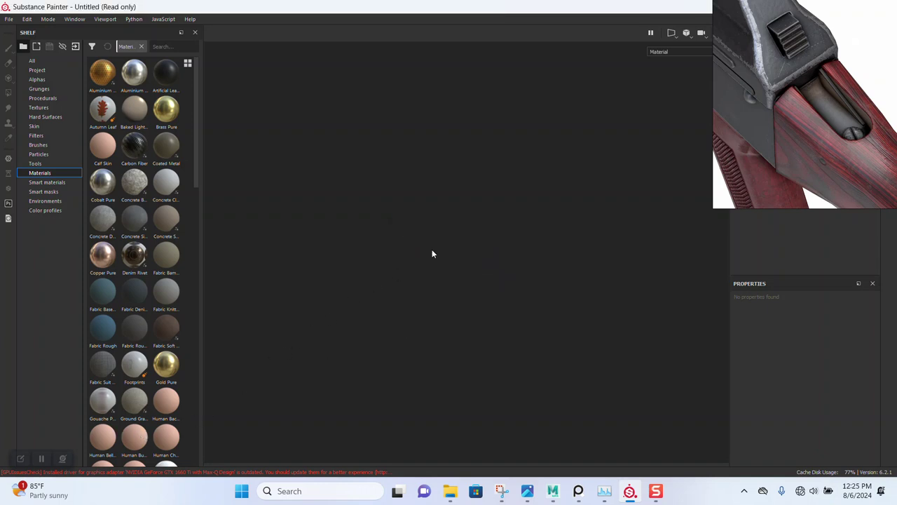
Orbit to a three-quarter view and set the environment map to Mondarrain 3
mouse_move(443, 257)
alt+mouse_down()
mouse_move(515, 262)
mouse_move(413, 264)
mouse_move(434, 272)
alt+mouse_up()
alt+right_drag(434, 272, 491, 393)
alt+drag(472, 343, 464, 238)
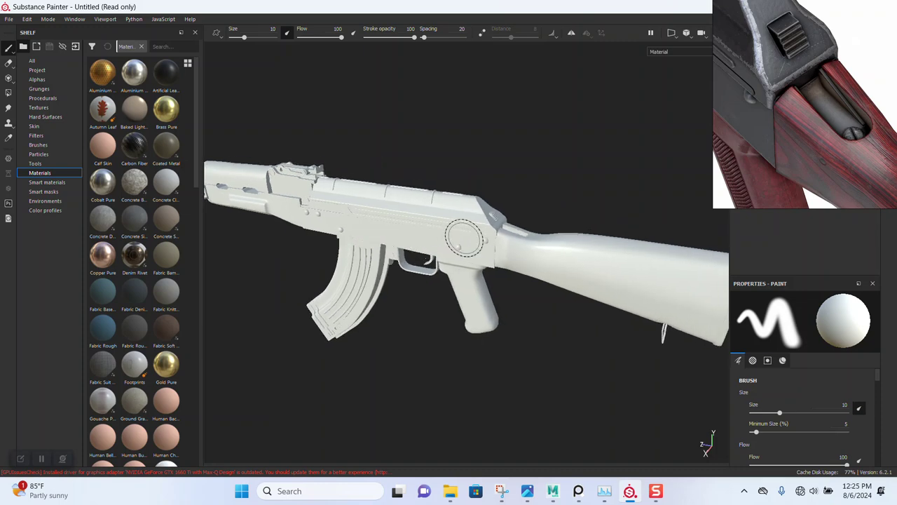
shift+right_drag(464, 239, 455, 239)
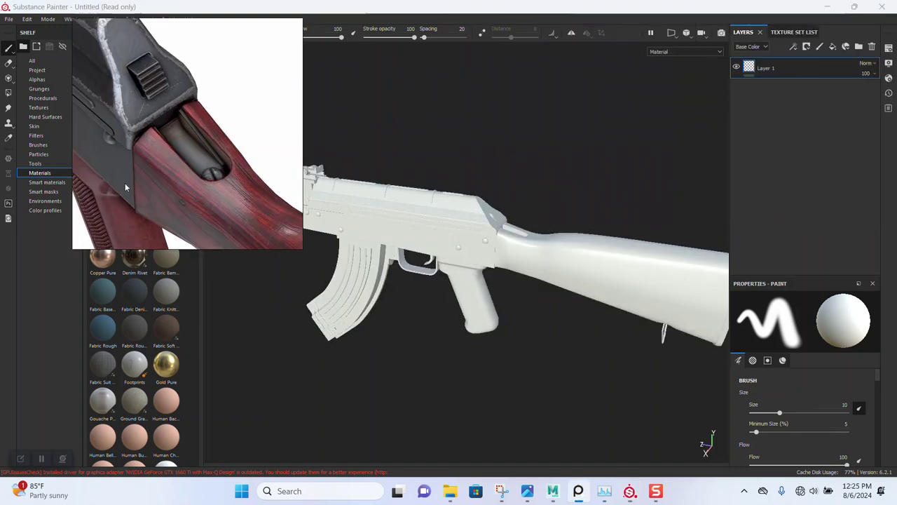
click(888, 63)
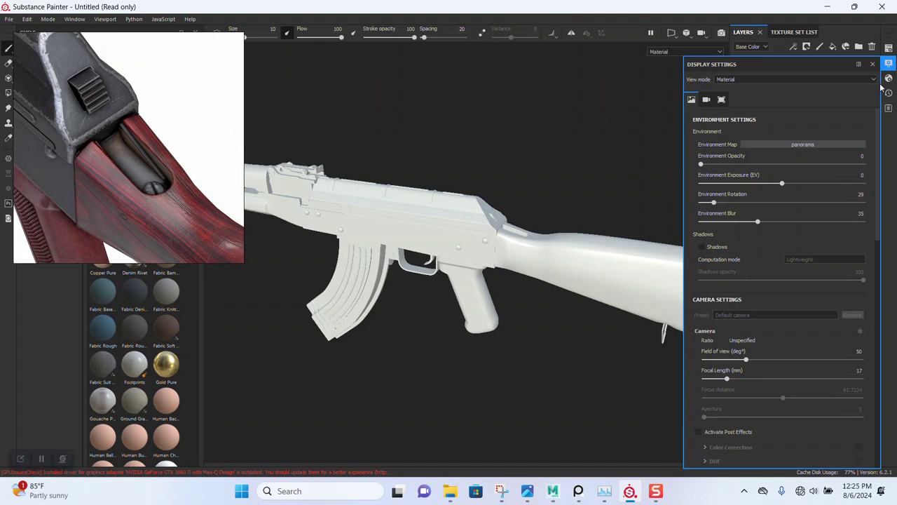
click(802, 144)
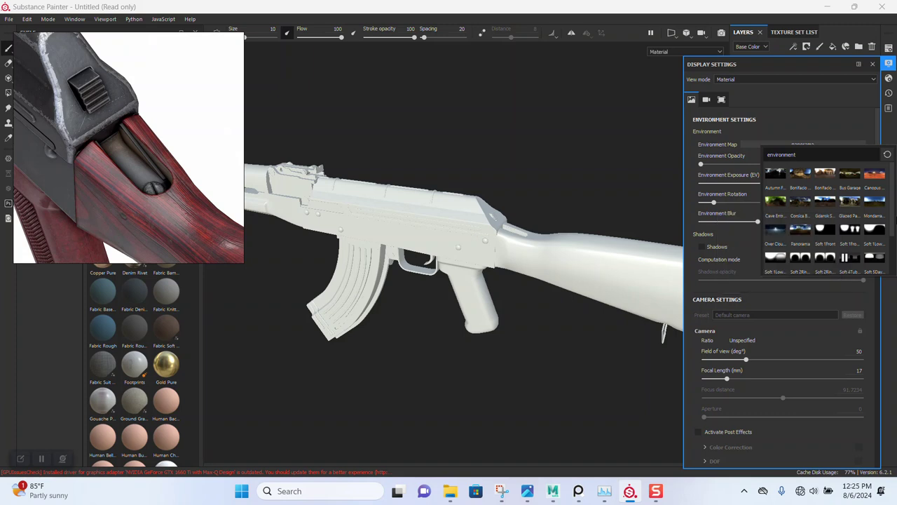
click(878, 205)
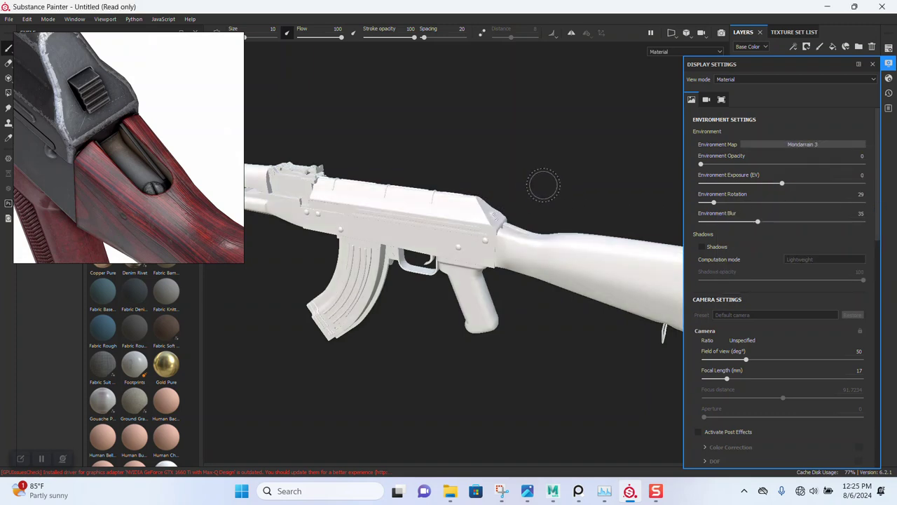
click(889, 109)
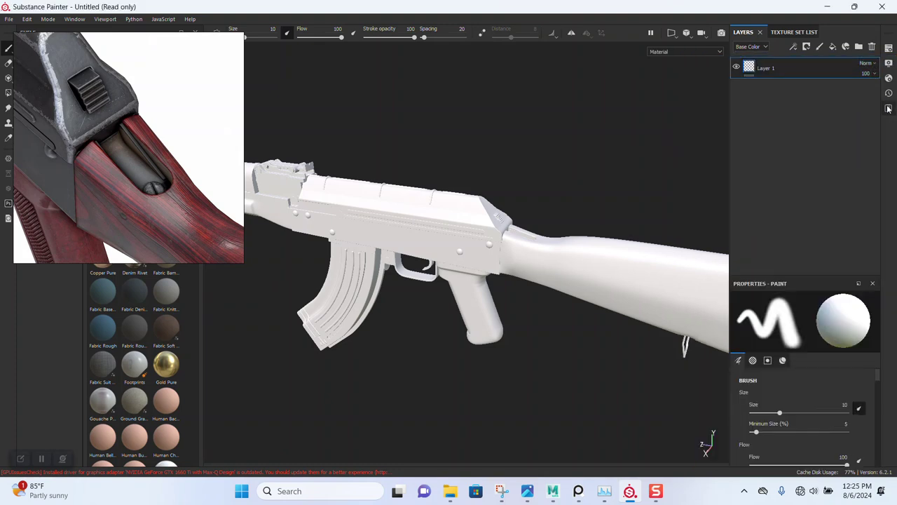
Set bake output size to 2048 and AO self occlusion to Only Same Mesh Name
click(888, 48)
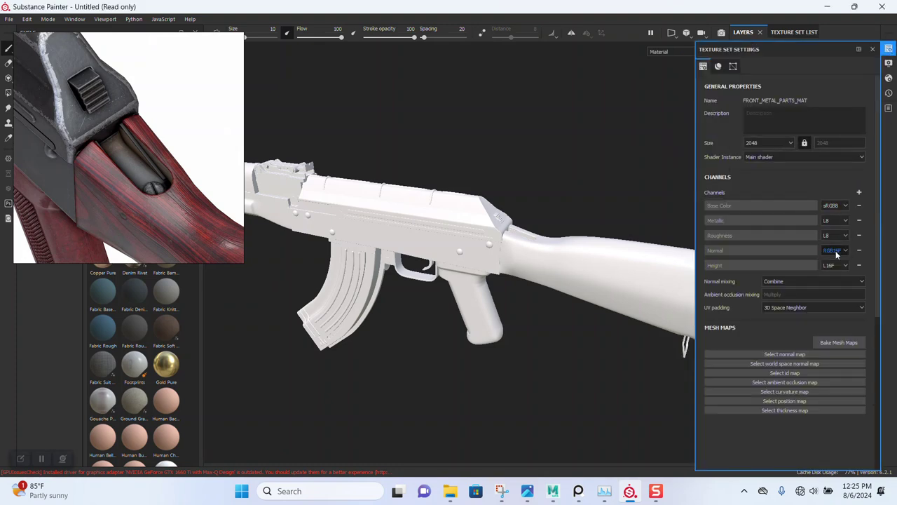
click(847, 344)
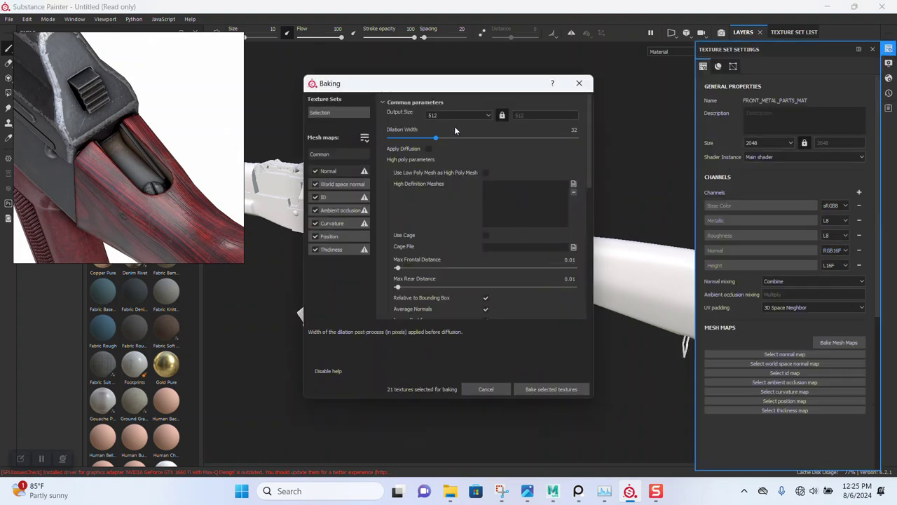
click(453, 116)
click(441, 146)
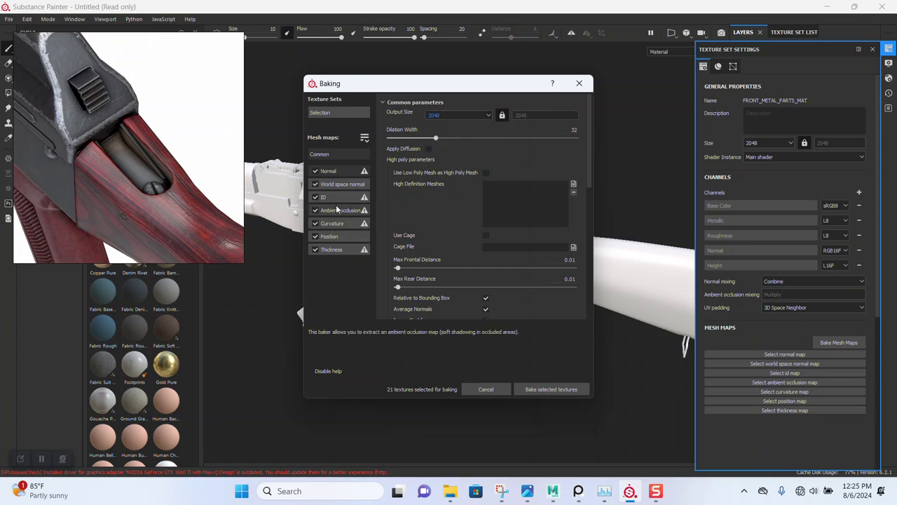
click(336, 212)
click(460, 242)
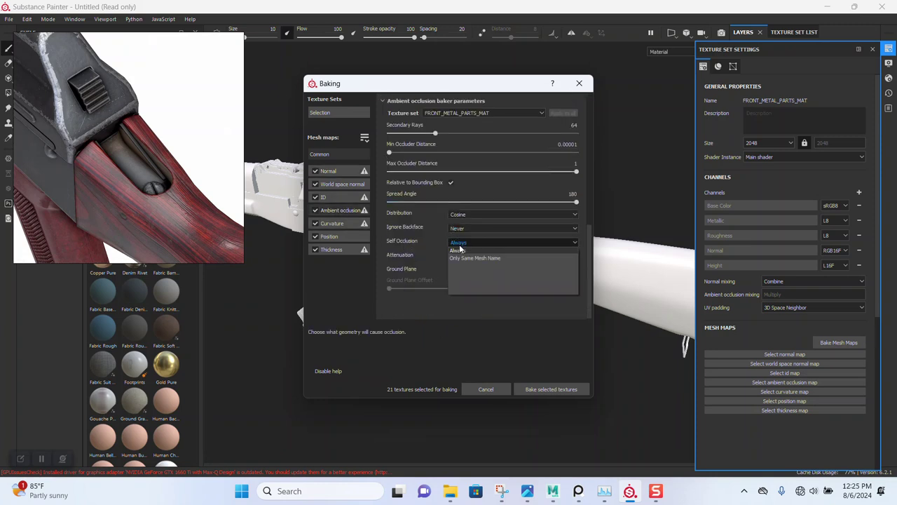
click(459, 259)
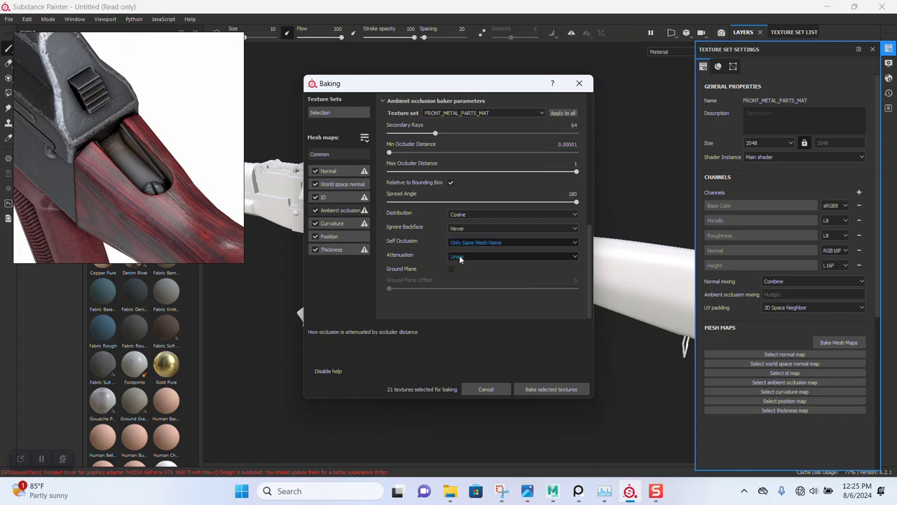
click(346, 221)
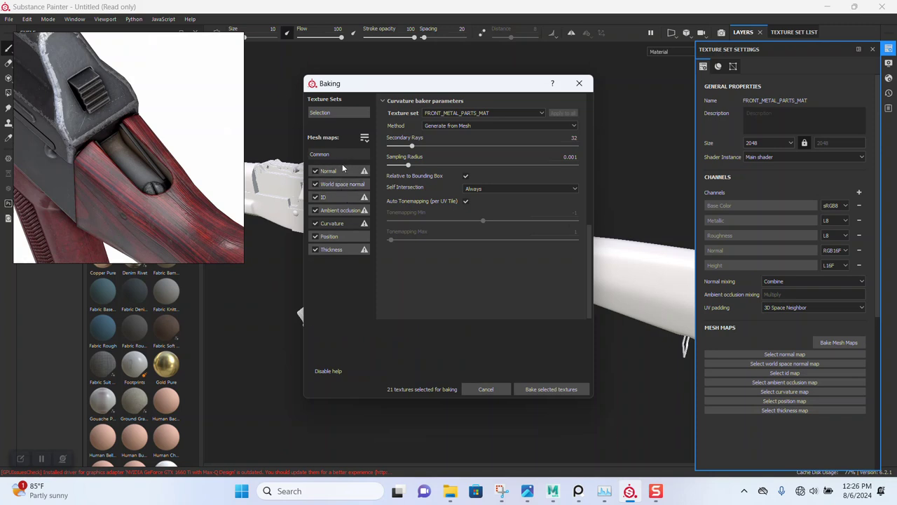
Bake the selected mesh maps, dismiss the report, and start saving the project
click(552, 388)
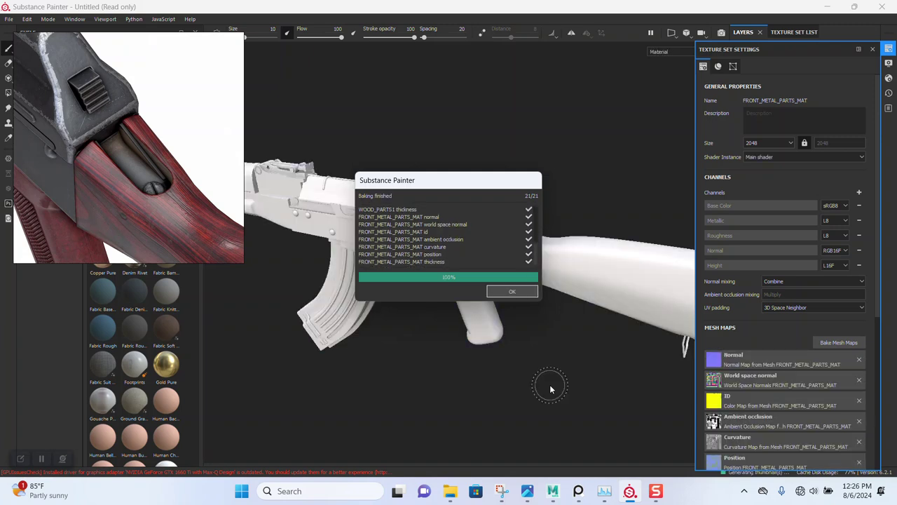
click(513, 292)
alt+right_drag(481, 164, 481, 232)
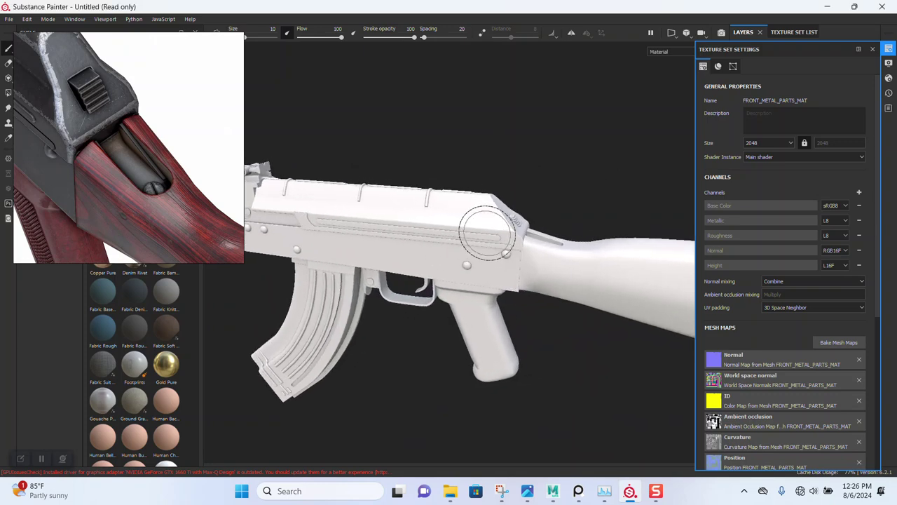
alt+middle_drag(482, 232, 526, 220)
key(ctrl+s)
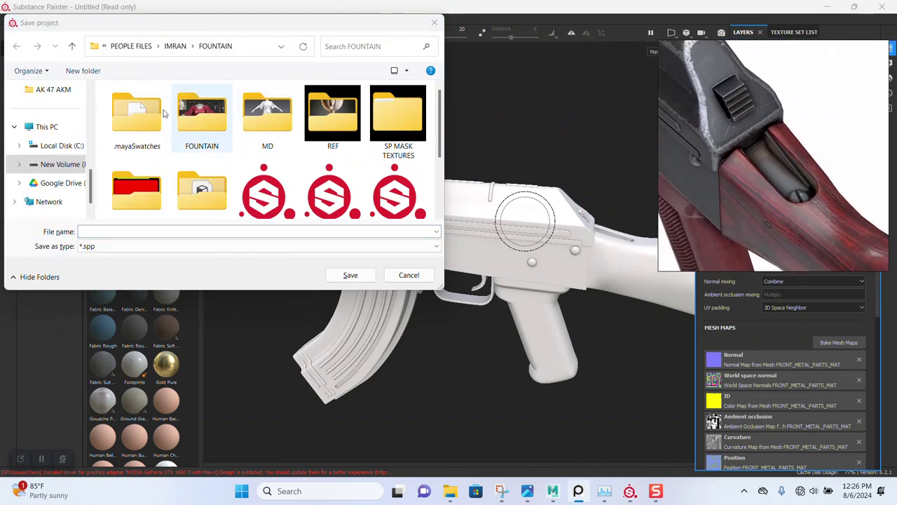
Save the project as SP AKM 47 in the AK 47 AKM folder
click(67, 89)
click(145, 233)
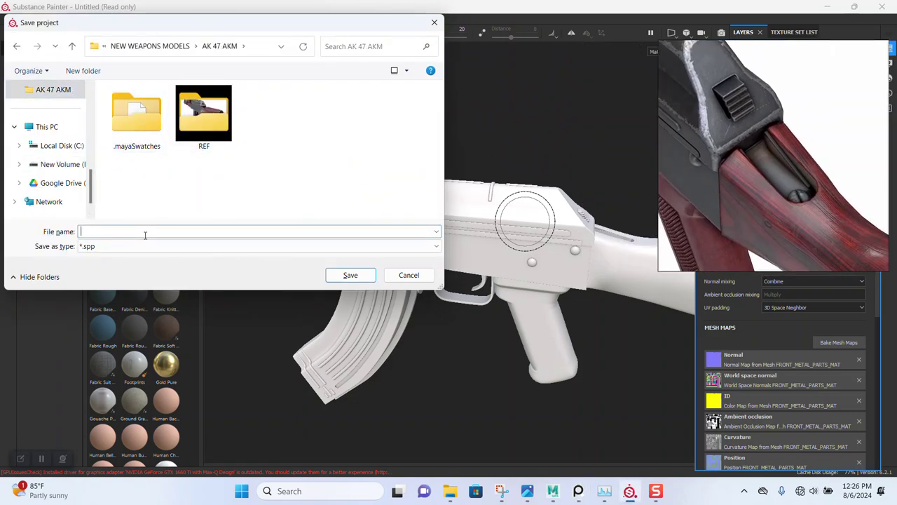
text(AK)
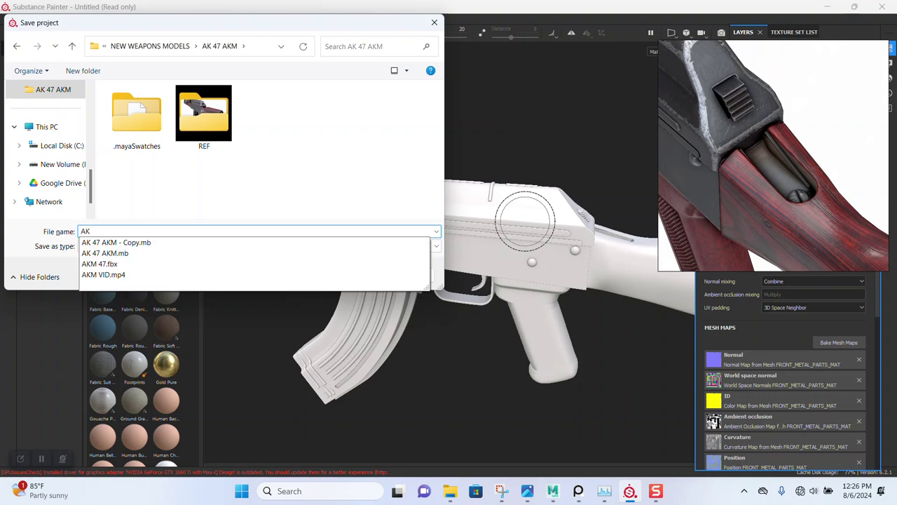
text(M)
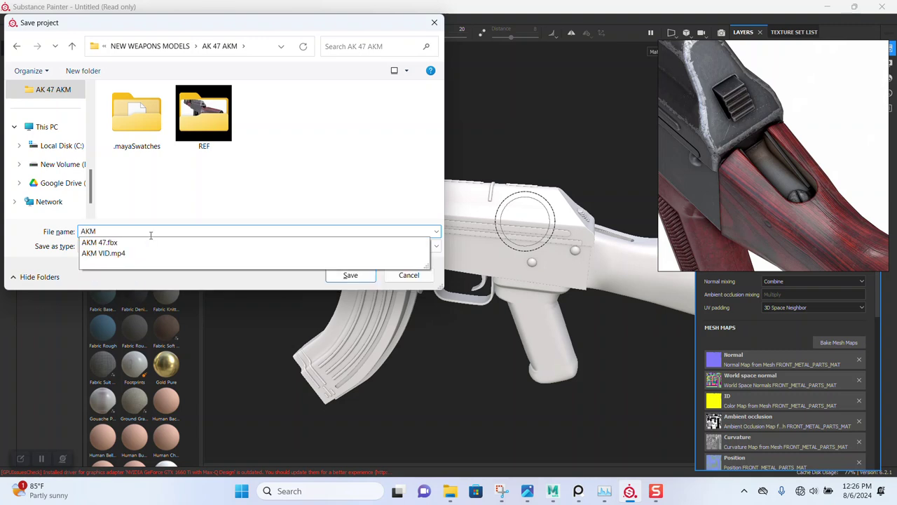
key(Down)
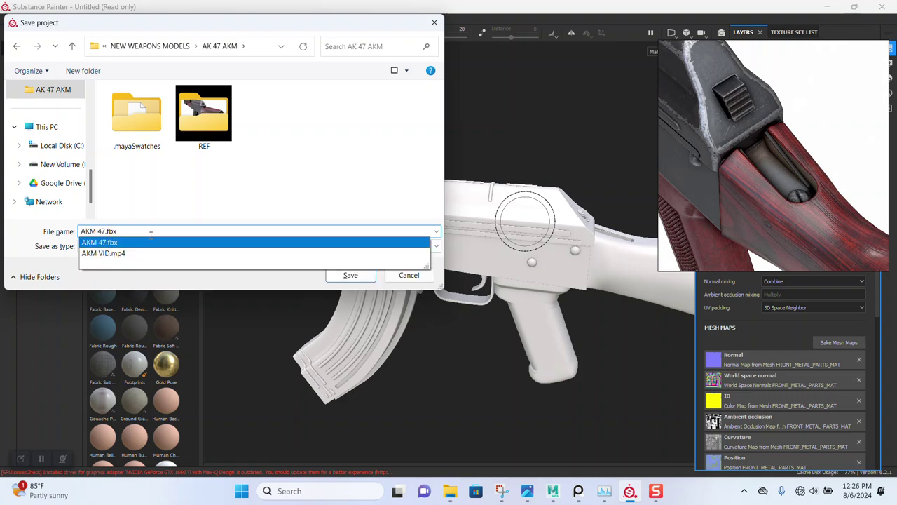
key(BackSpace)
key(BackSpace)
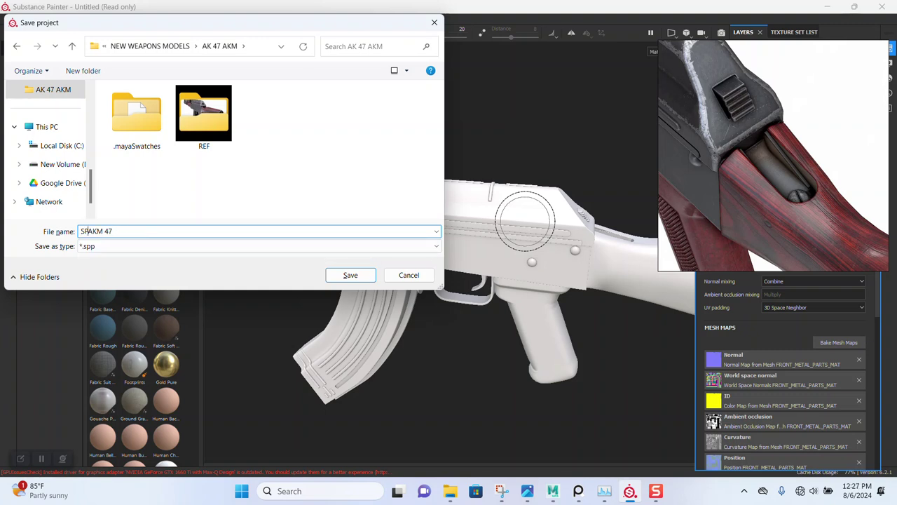
key(Return)
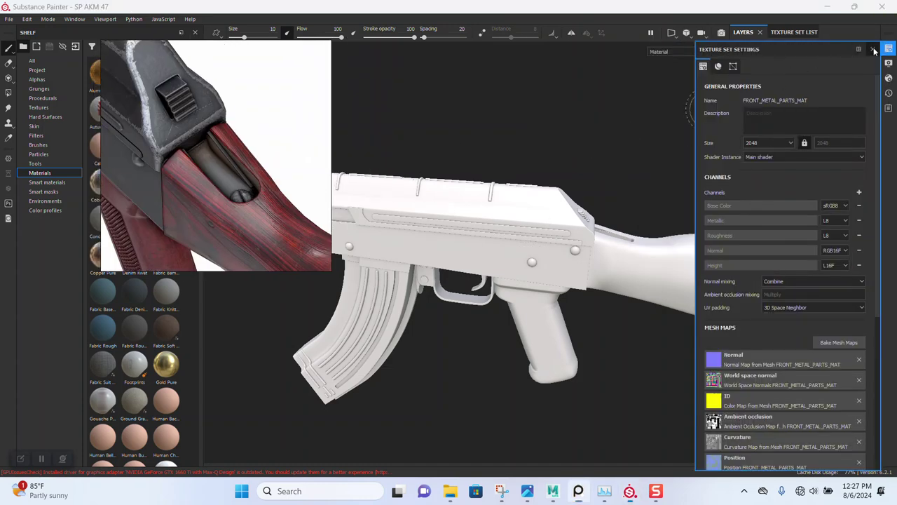
Switch to the WOOD_PARTS1 texture set and delete its default Layer 1
click(872, 49)
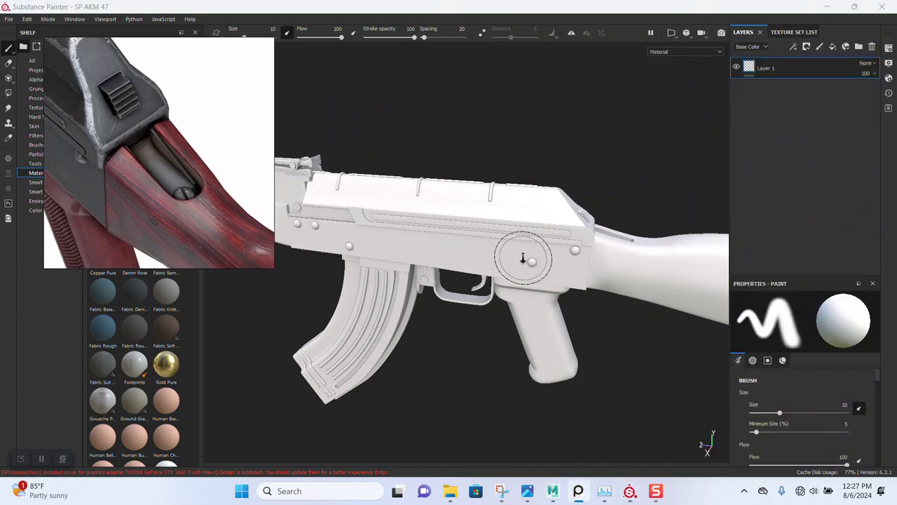
alt+drag(517, 256, 430, 201)
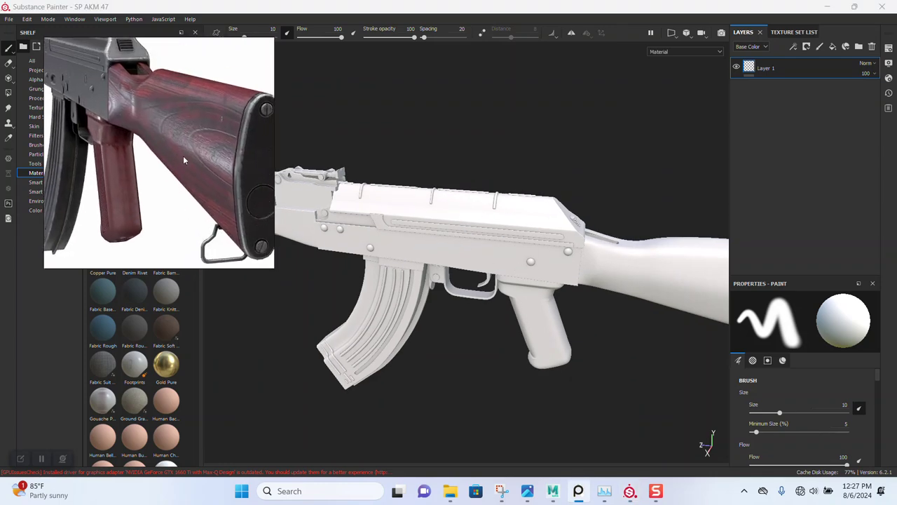
middle_drag(544, 219, 514, 267)
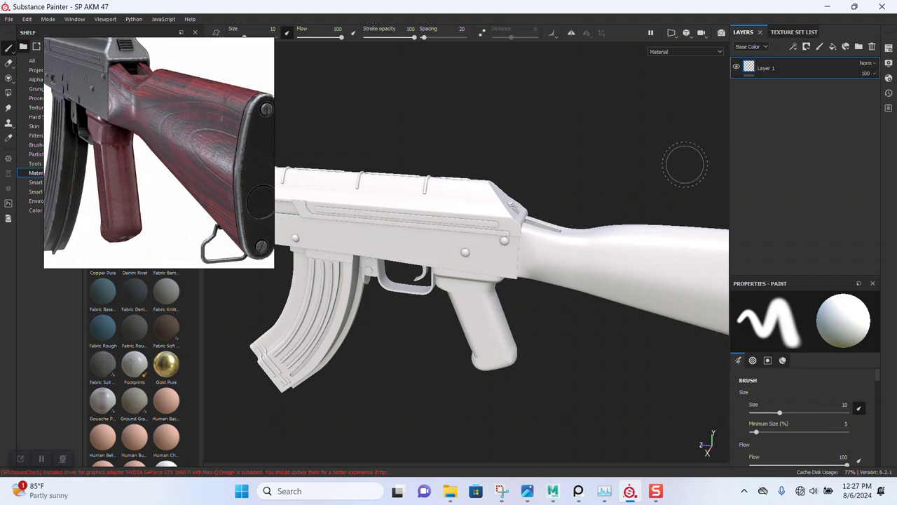
click(788, 33)
click(771, 98)
click(743, 32)
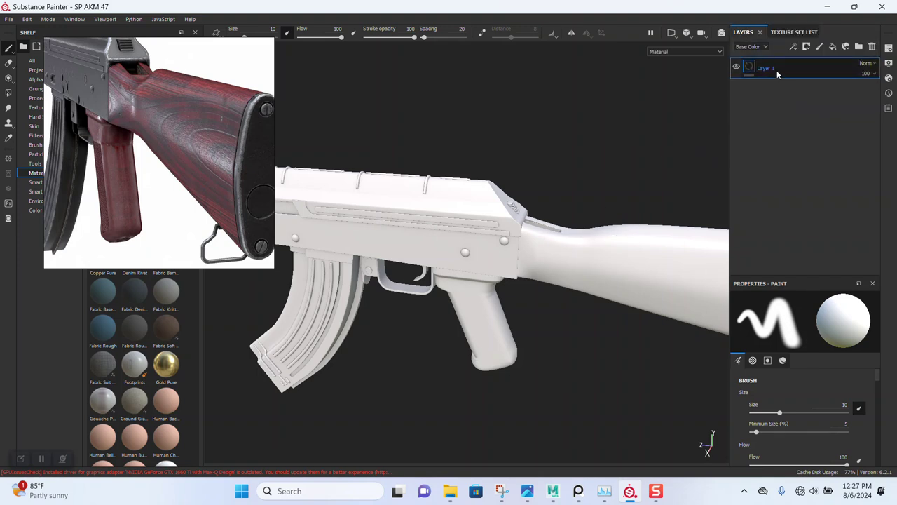
key(Delete)
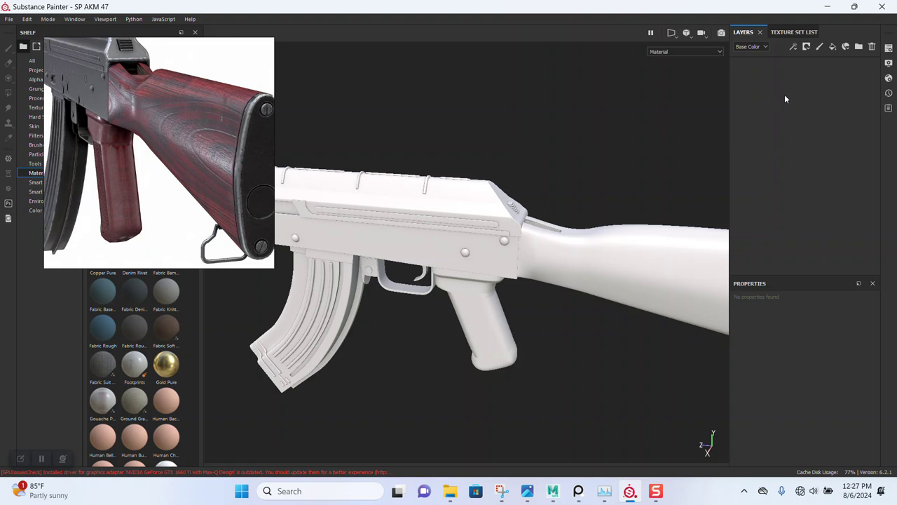
Move the reference image aside and search smart materials for WOOD
drag(213, 183, 482, 120)
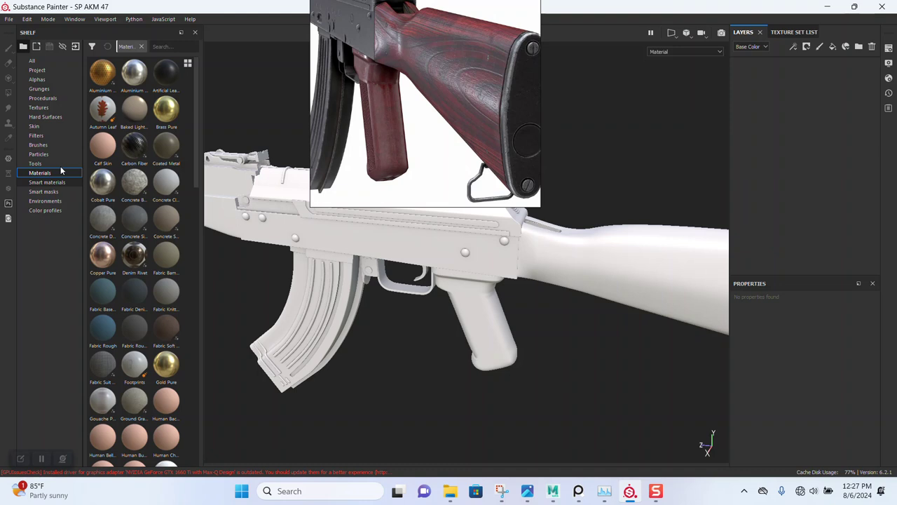
click(77, 181)
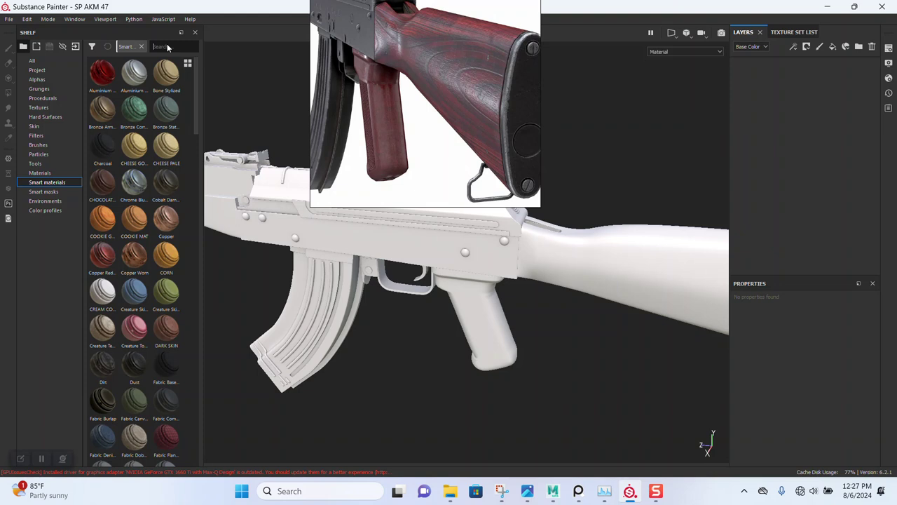
text(wWOO)
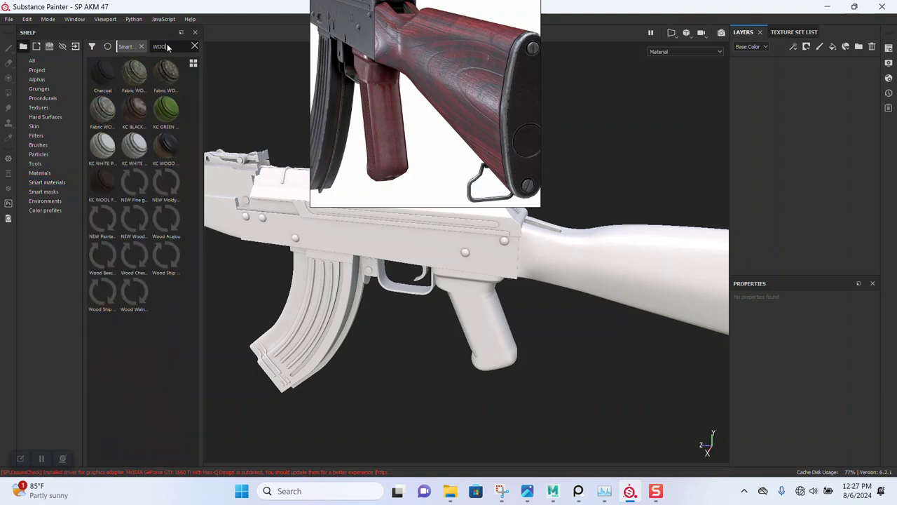
text(D)
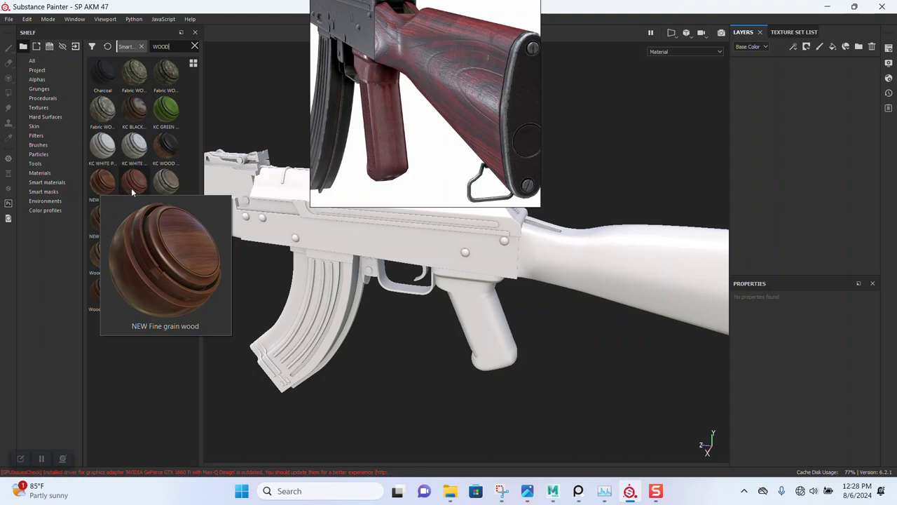
mouse_move(102, 184)
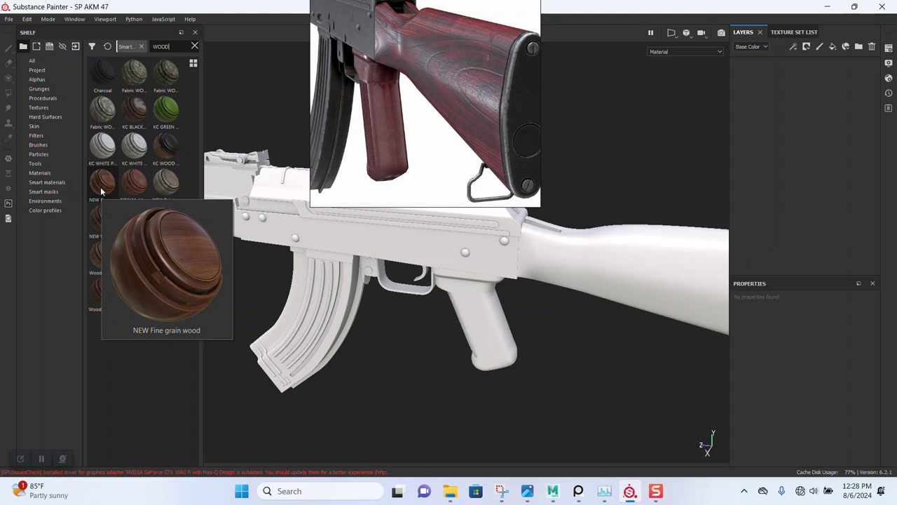
Add the NEW Fine grain wood smart material to WOOD_PARTS1 and inspect the stock
drag(102, 184, 774, 102)
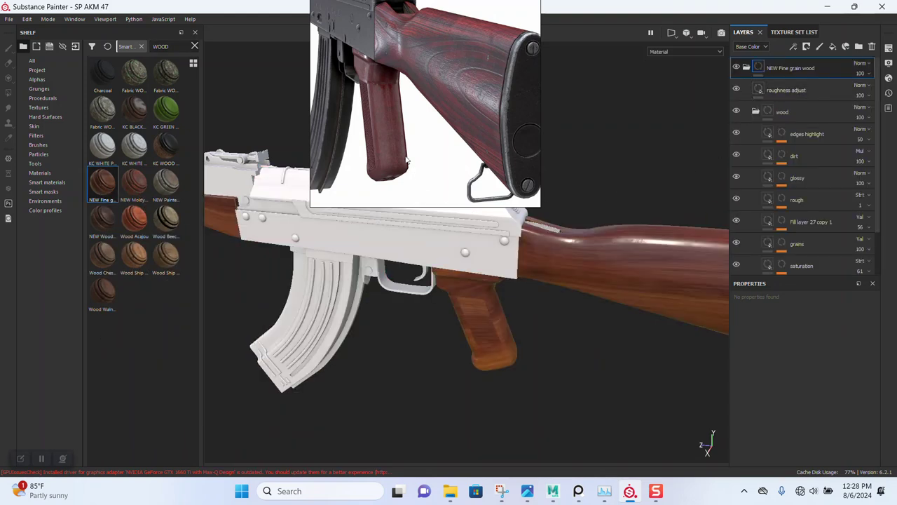
drag(412, 166, 238, 148)
mouse_move(550, 236)
alt+mouse_down()
mouse_move(537, 199)
mouse_move(604, 263)
alt+mouse_up()
alt+middle_drag(603, 264, 511, 264)
alt+right_drag(542, 267, 581, 301)
alt+drag(581, 301, 449, 308)
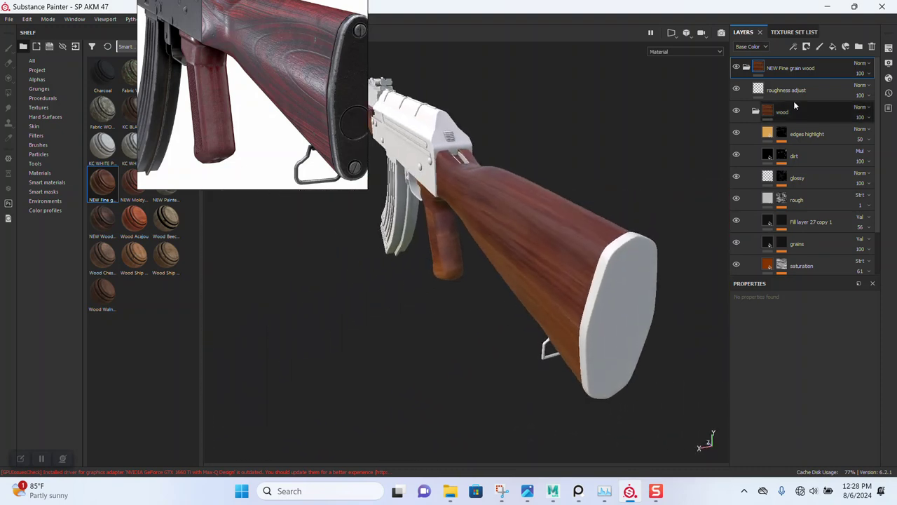
Hide the metal texture sets so only the wooden stock and grip show
click(792, 32)
click(752, 44)
alt+drag(718, 87, 563, 237)
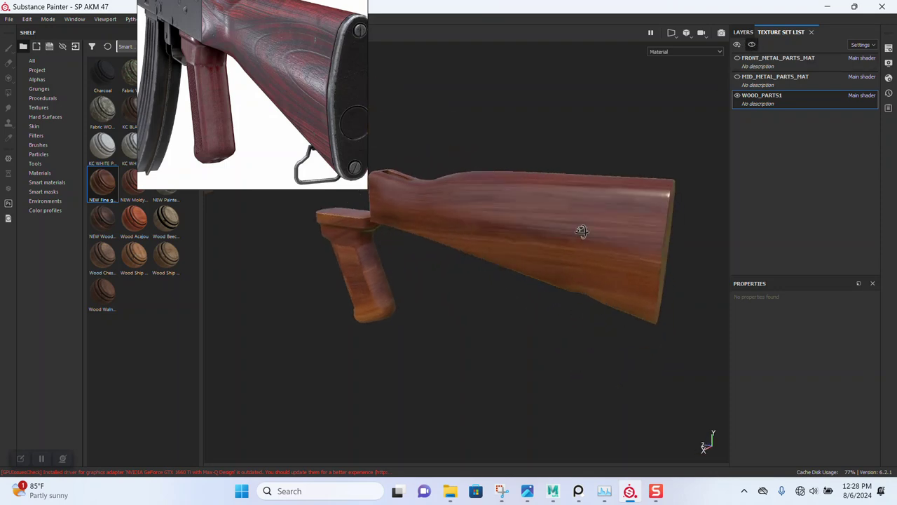
alt+right_drag(563, 236, 585, 359)
mouse_move(585, 358)
alt+mouse_down()
mouse_move(601, 190)
mouse_move(611, 224)
alt+mouse_up()
alt+right_drag(612, 225, 623, 240)
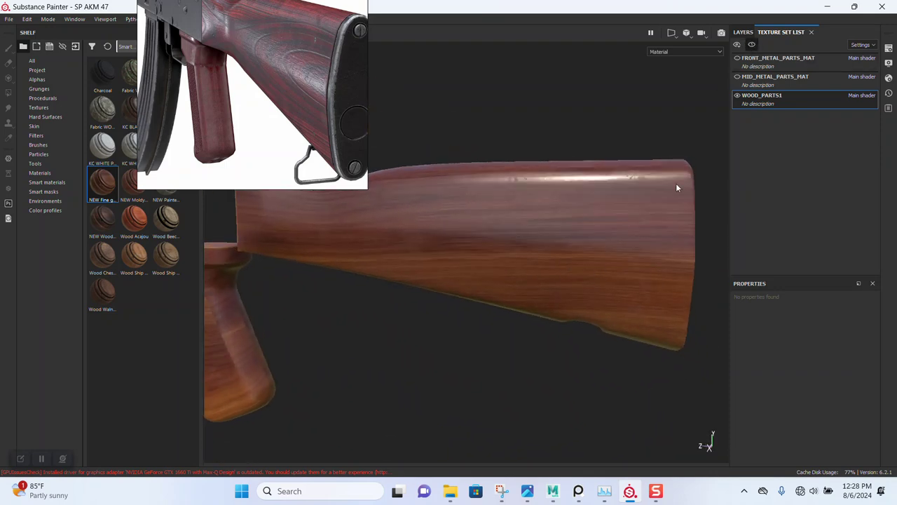
click(743, 32)
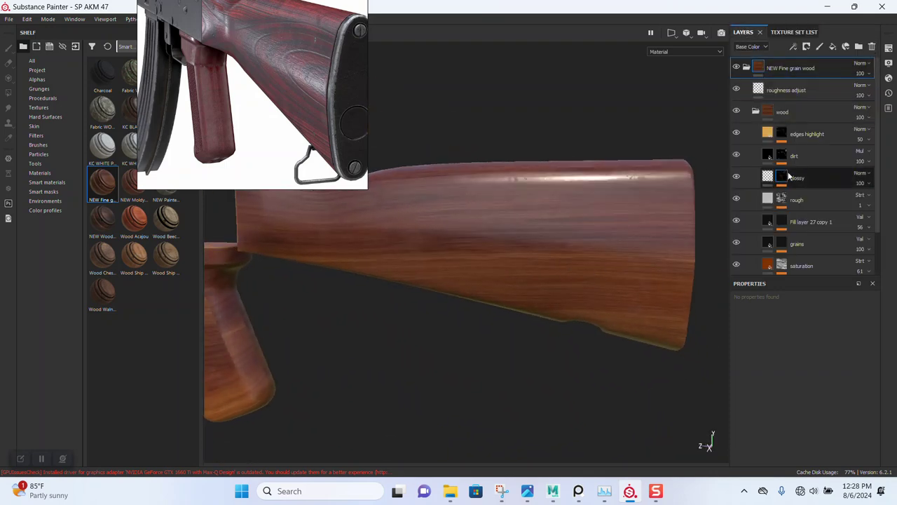
scroll(785, 204, down, 3)
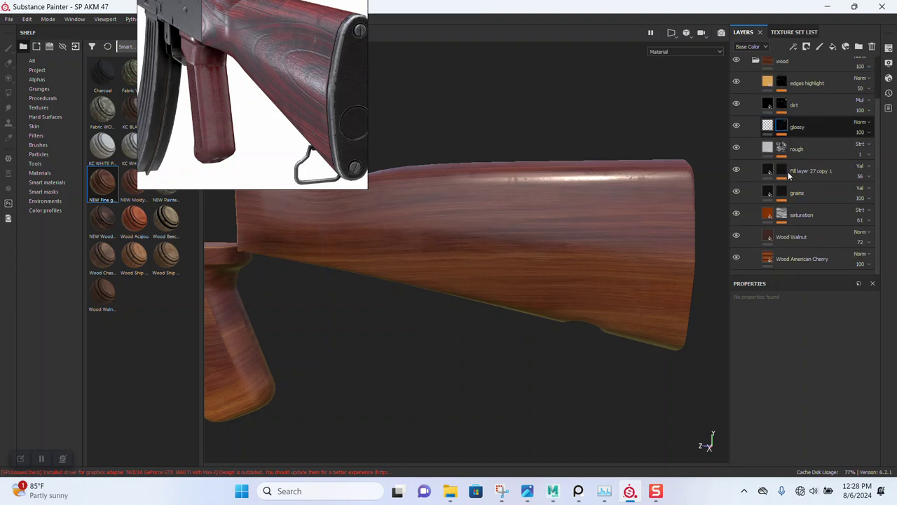
Set the Wood American Cherry fill to tri-planar projection and inspect the stock
click(776, 258)
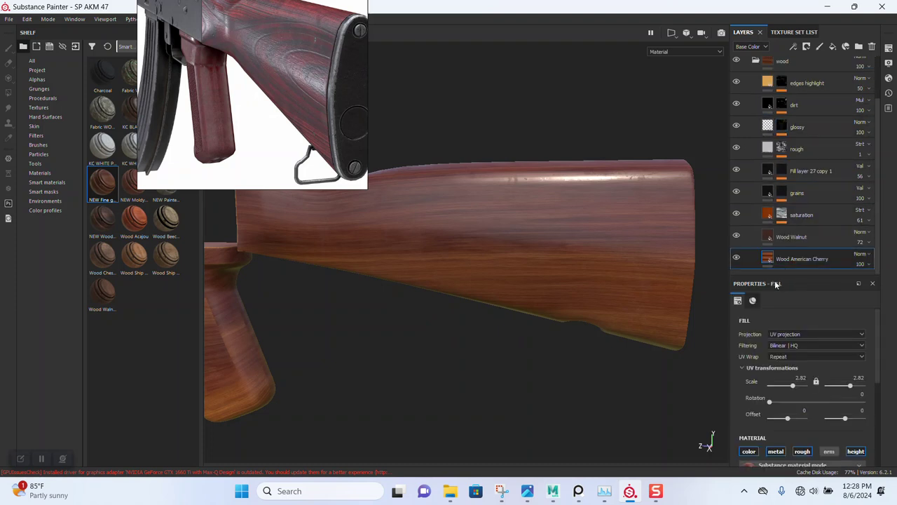
click(794, 336)
click(794, 354)
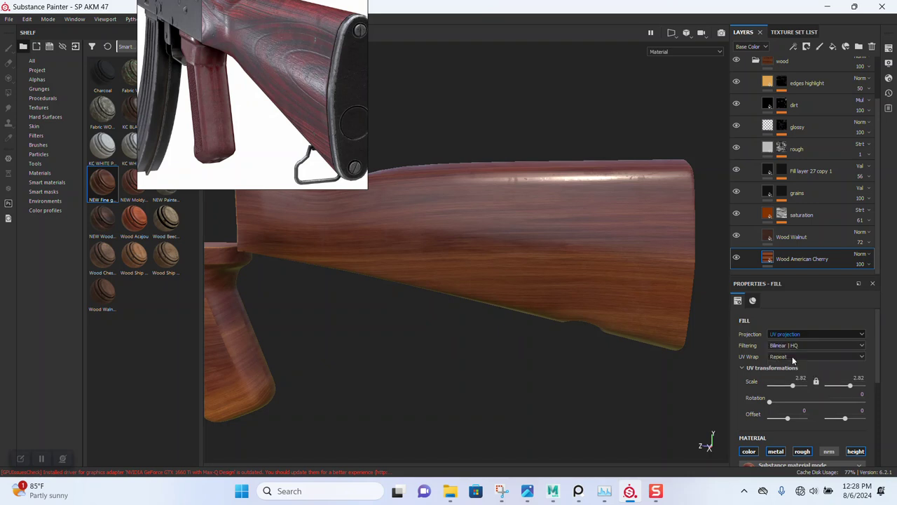
mouse_move(526, 303)
alt+mouse_down()
mouse_move(520, 254)
mouse_move(384, 209)
alt+mouse_up()
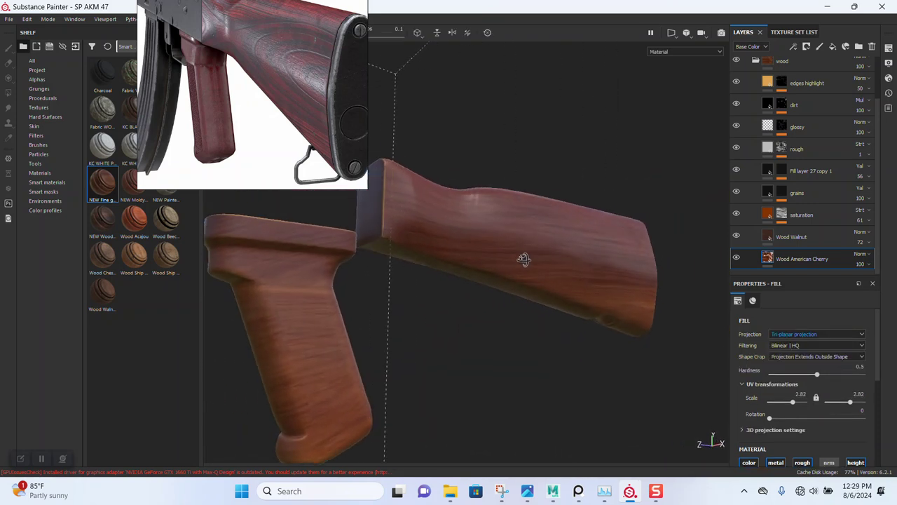
alt+middle_drag(385, 209, 443, 313)
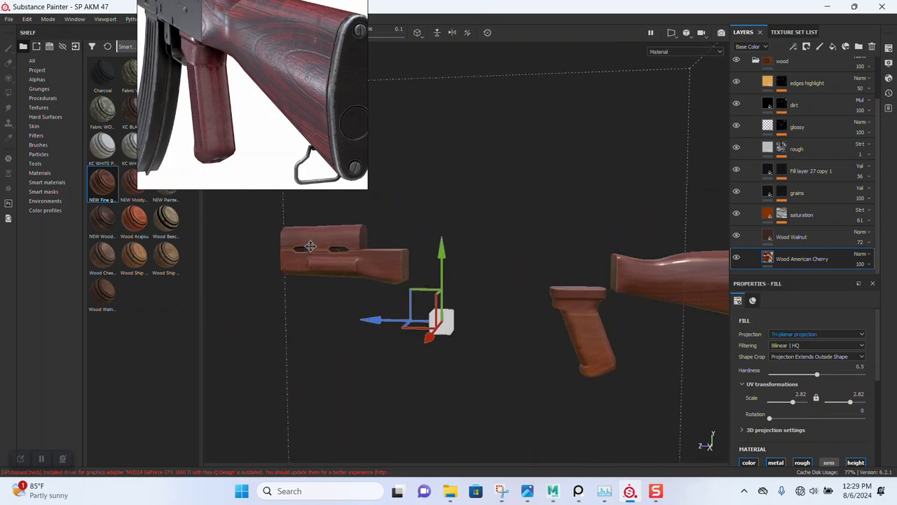
alt+right_drag(443, 313, 420, 324)
mouse_move(421, 325)
alt+mouse_down()
mouse_move(546, 349)
mouse_move(499, 372)
mouse_move(470, 280)
mouse_move(403, 321)
mouse_move(509, 372)
mouse_move(462, 322)
mouse_move(521, 385)
mouse_move(537, 384)
mouse_move(543, 317)
alt+mouse_up()
mouse_move(542, 317)
alt+middle_down()
mouse_move(422, 301)
mouse_move(331, 313)
alt+middle_up()
mouse_move(332, 313)
alt+mouse_down()
mouse_move(322, 312)
mouse_move(459, 336)
mouse_move(418, 390)
mouse_move(413, 439)
alt+mouse_up()
scroll(314, 311, up, 3)
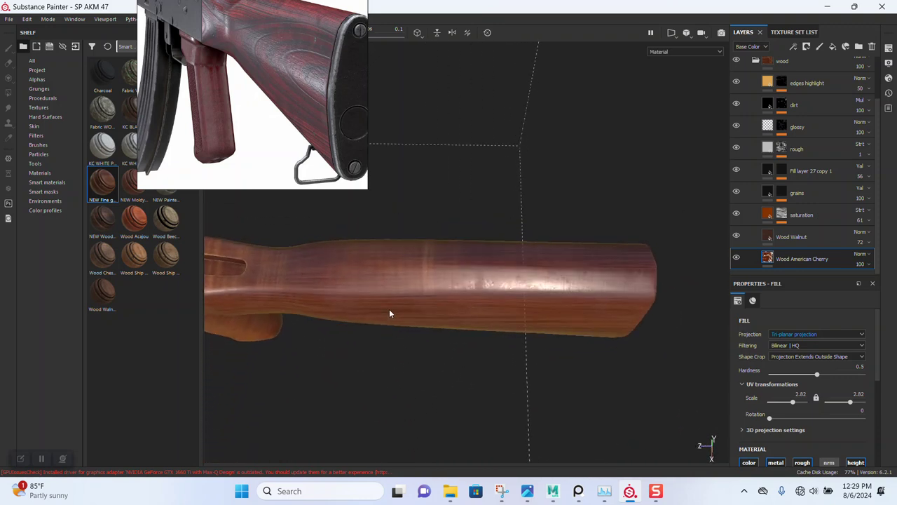
alt+drag(389, 313, 456, 282)
mouse_move(457, 282)
alt+right_down()
mouse_move(449, 385)
mouse_move(437, 341)
alt+right_up()
mouse_move(437, 341)
alt+mouse_down()
mouse_move(463, 325)
mouse_move(552, 304)
mouse_move(534, 290)
mouse_move(463, 296)
mouse_move(509, 313)
mouse_move(489, 313)
alt+mouse_up()
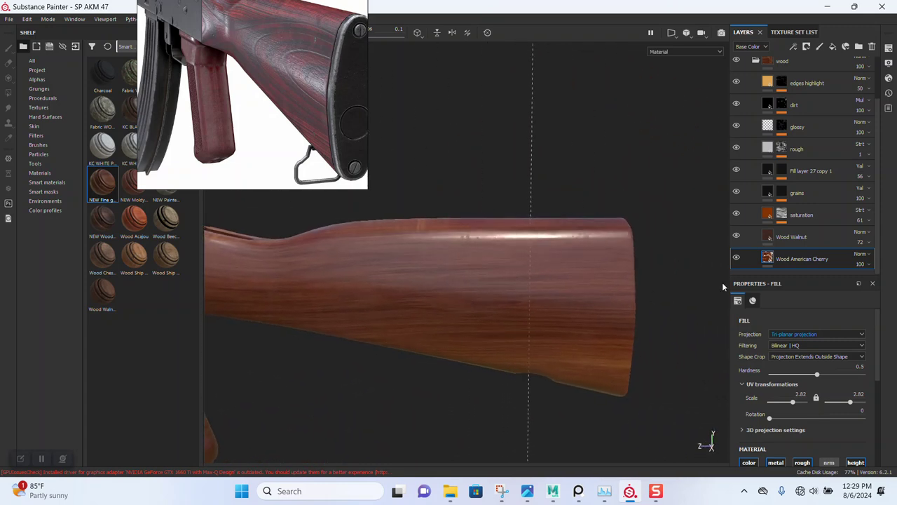
Compare by toggling the saturation layer, and hide the Wood Walnut layer
click(736, 214)
click(736, 236)
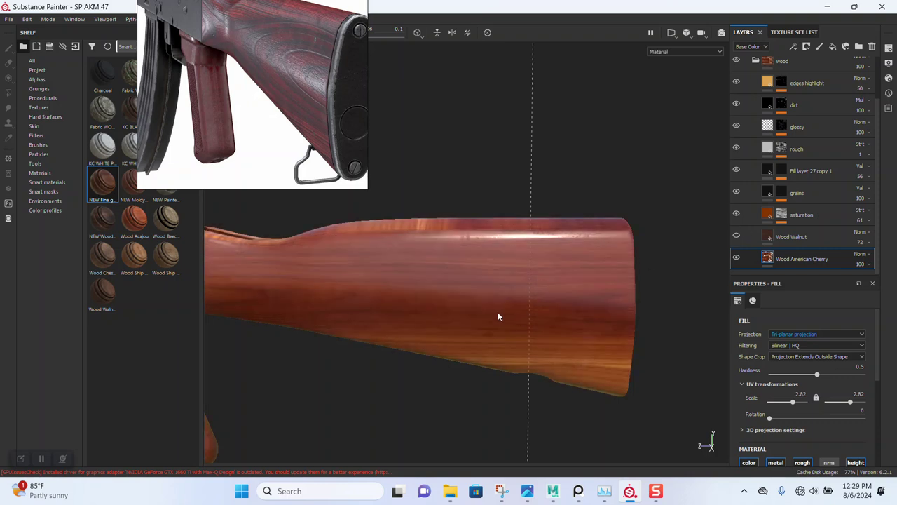
alt+drag(497, 317, 699, 272)
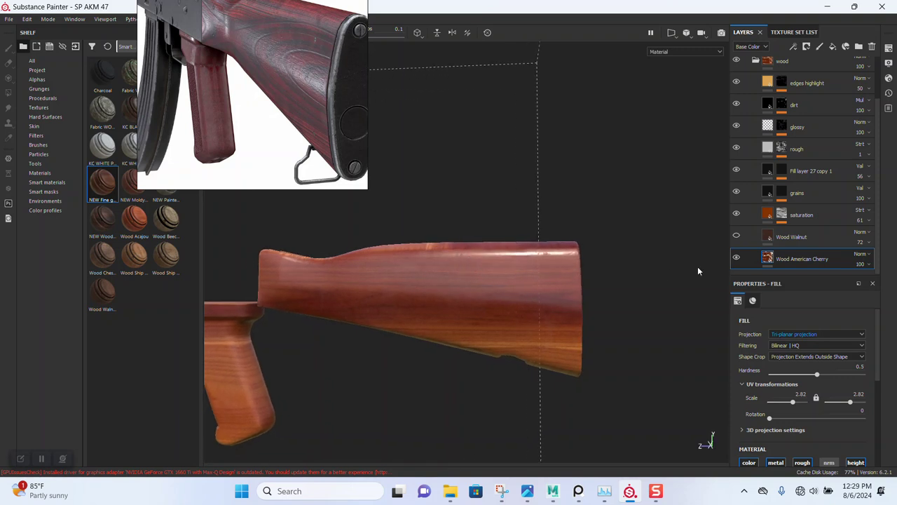
Show the Wood Walnut layer again and toggle the edges highlight layer to compare
click(736, 236)
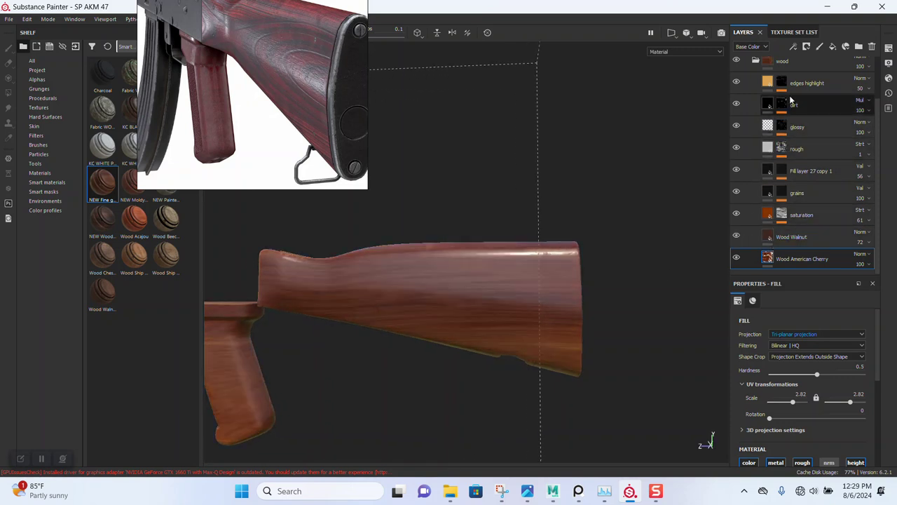
click(737, 83)
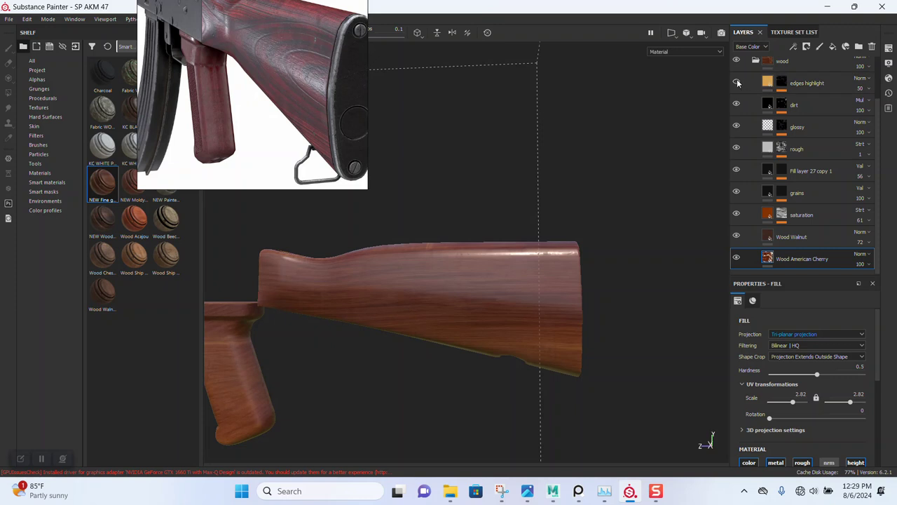
scroll(767, 161, up, 3)
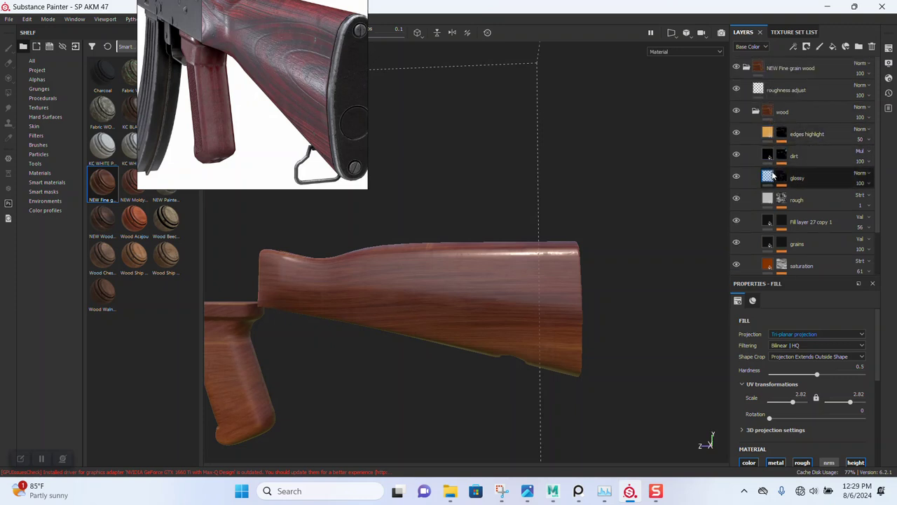
scroll(768, 205, down, 2)
Raise Wood American Cherry's technical Height Range to about 0.23
click(799, 258)
scroll(815, 423, down, 3)
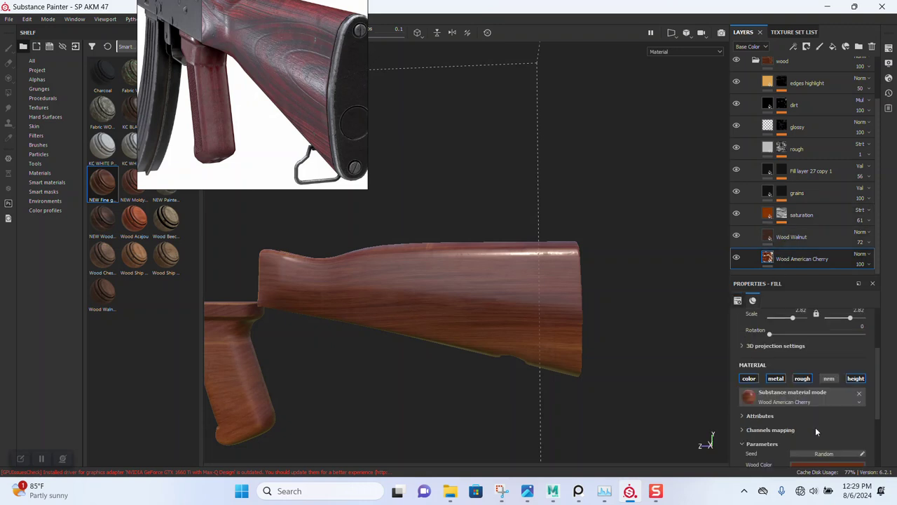
scroll(817, 428, down, 3)
scroll(813, 436, down, 1)
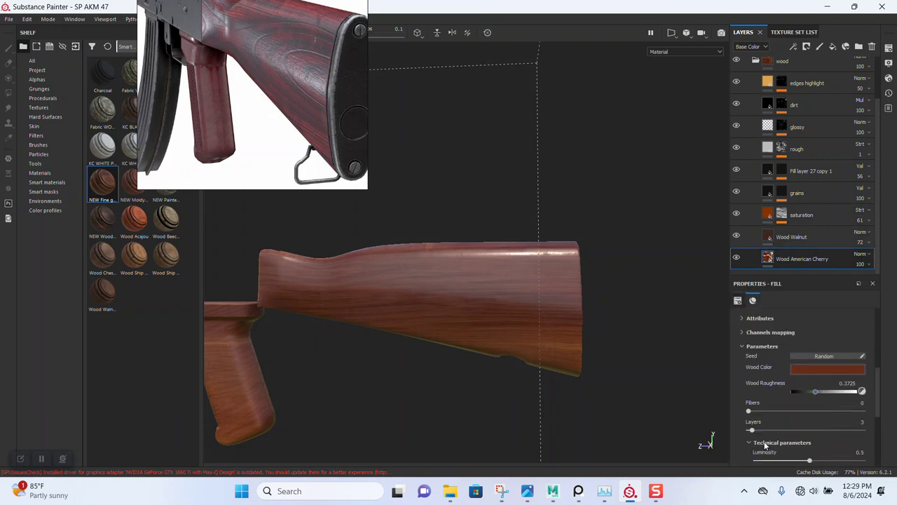
click(765, 444)
scroll(793, 445, down, 3)
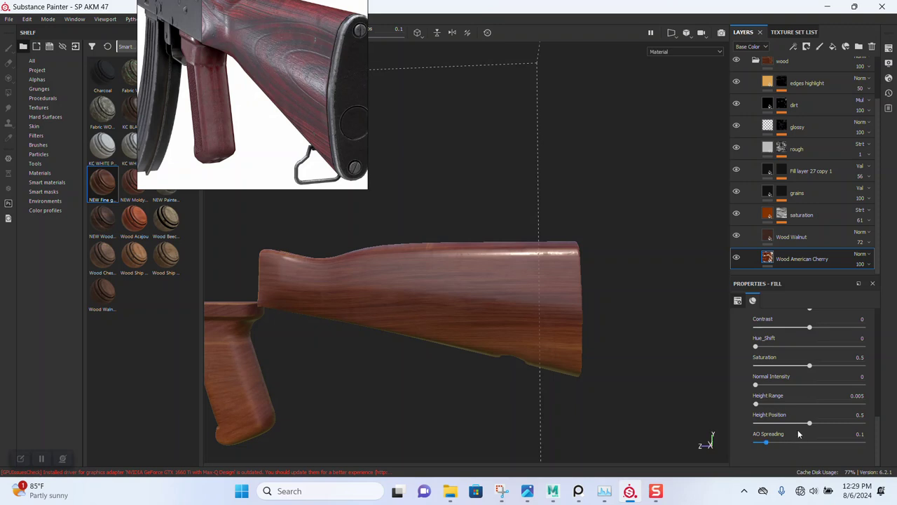
drag(781, 405, 788, 405)
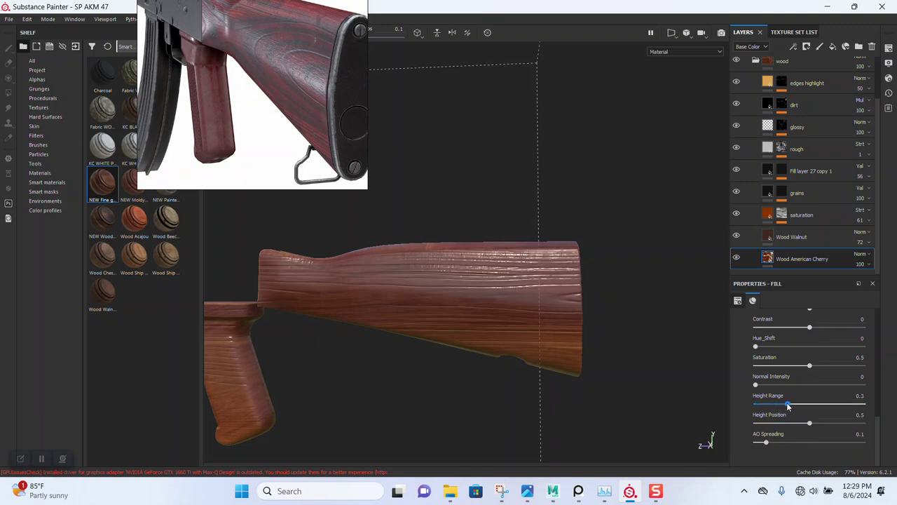
drag(788, 405, 785, 407)
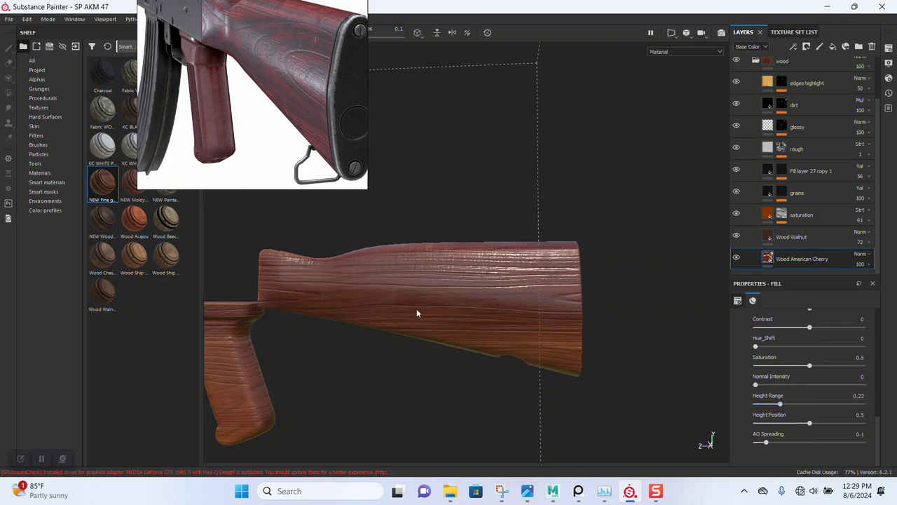
Orbit and zoom on the stock to check the deeper grain relief
alt+drag(419, 313, 465, 299)
alt+drag(361, 324, 385, 310)
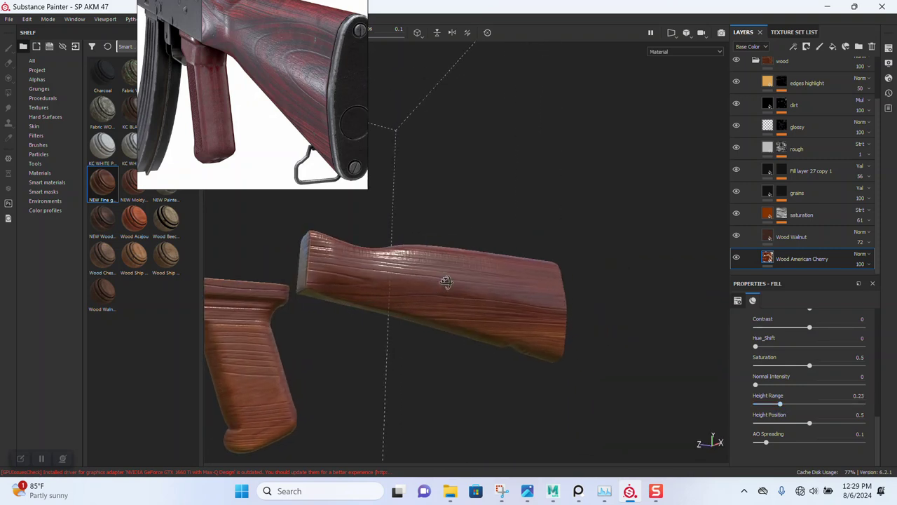
scroll(520, 339, up, 2)
alt+drag(520, 339, 661, 336)
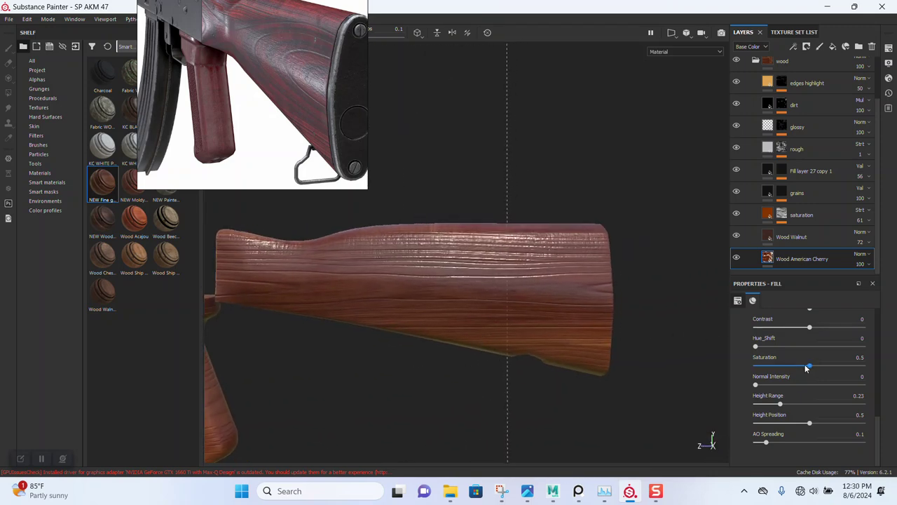
scroll(796, 400, up, 2)
scroll(796, 400, up, 3)
scroll(797, 400, up, 3)
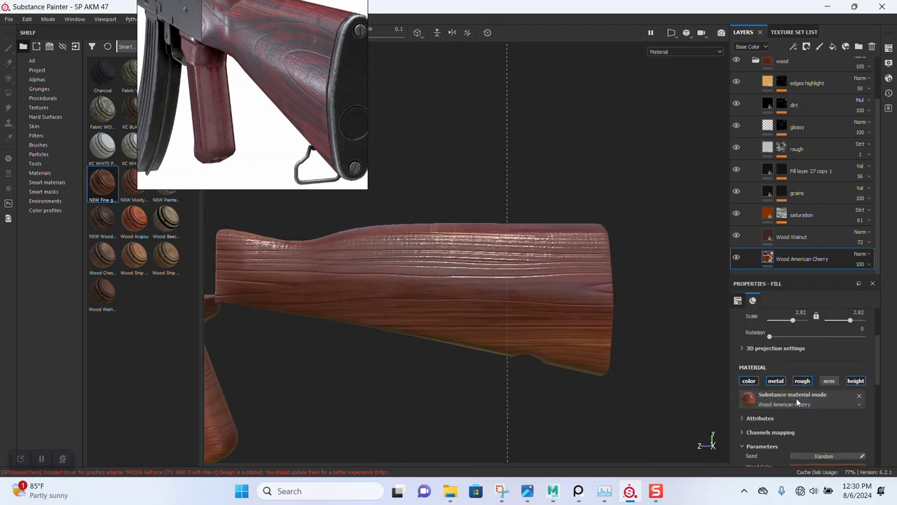
Try smaller grain scales, then set the first UV scale value to 1
scroll(797, 400, up, 2)
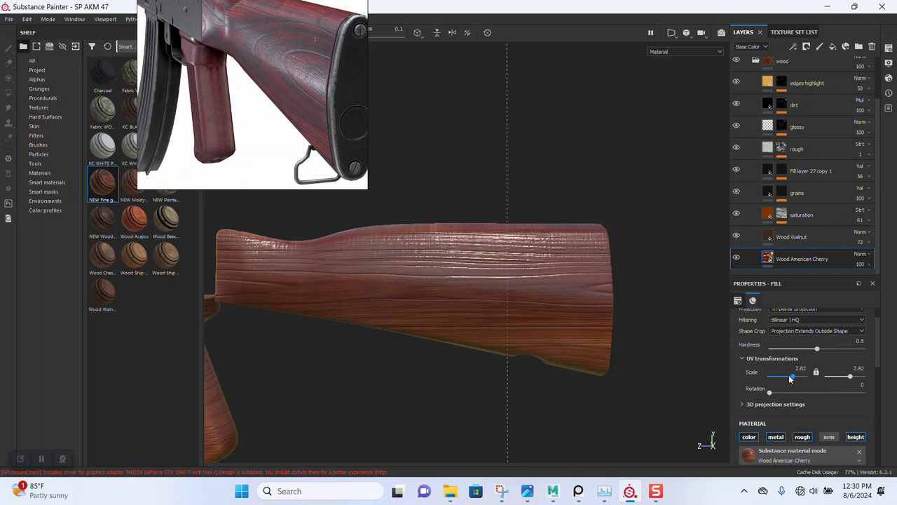
drag(790, 379, 784, 380)
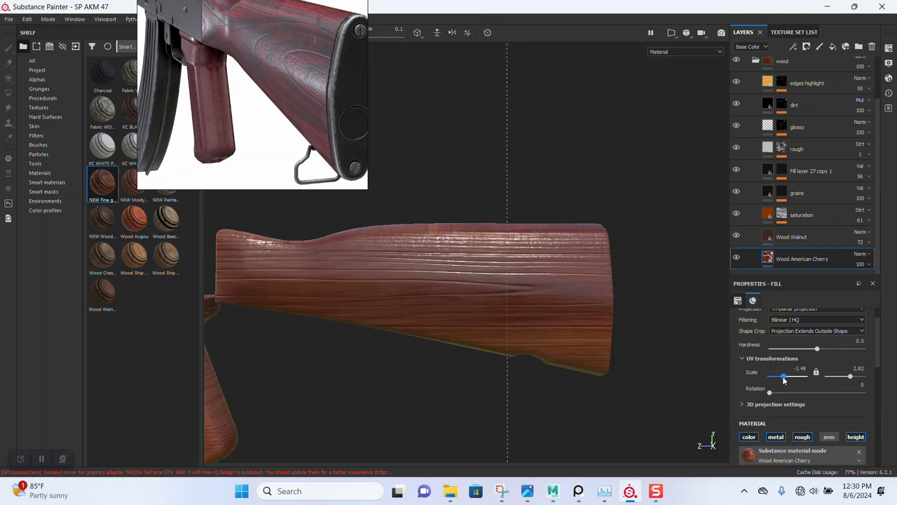
drag(784, 379, 778, 379)
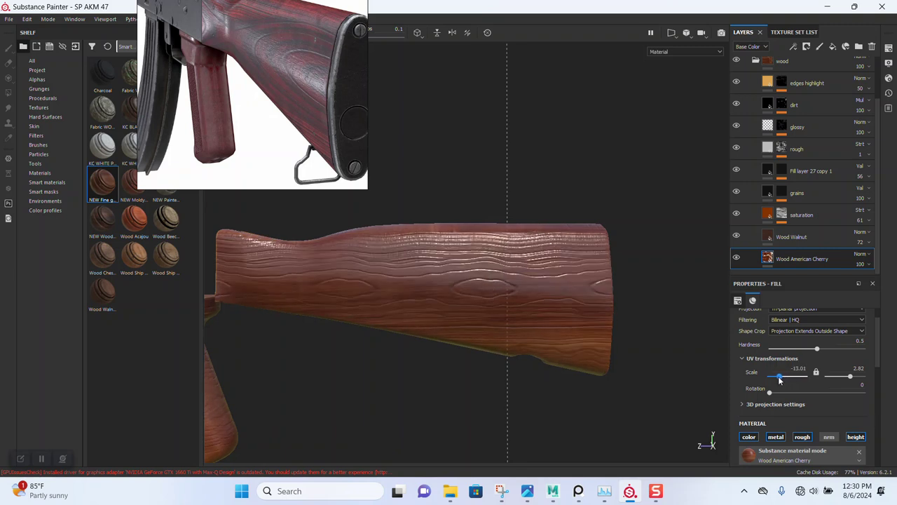
drag(778, 379, 780, 379)
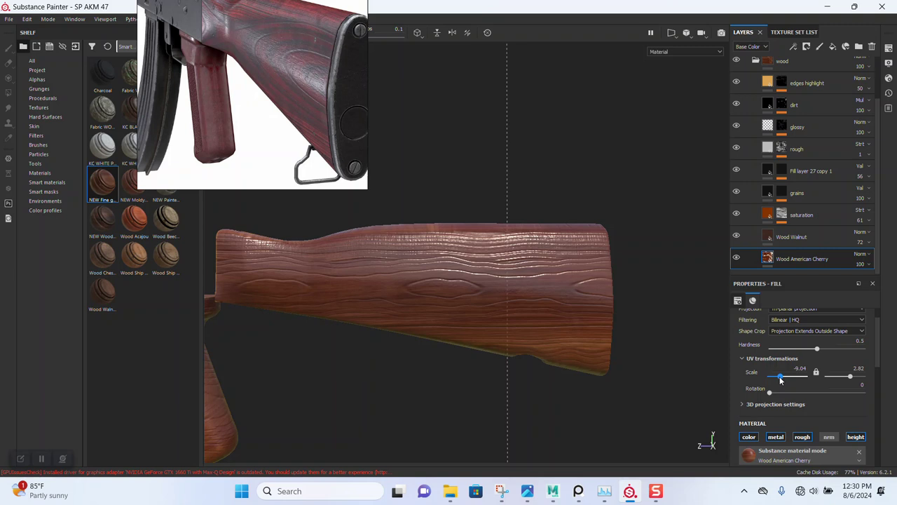
click(800, 369)
text(1)
key(Return)
key(Tab)
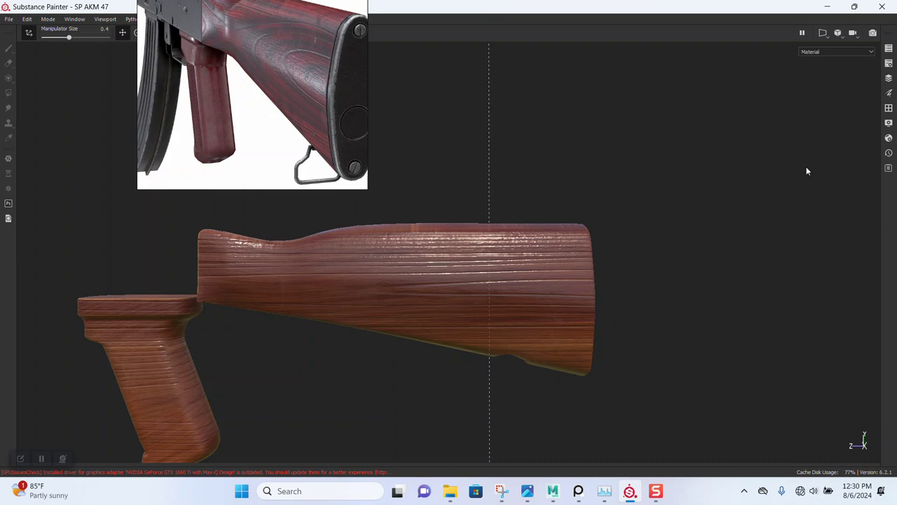
key(Tab)
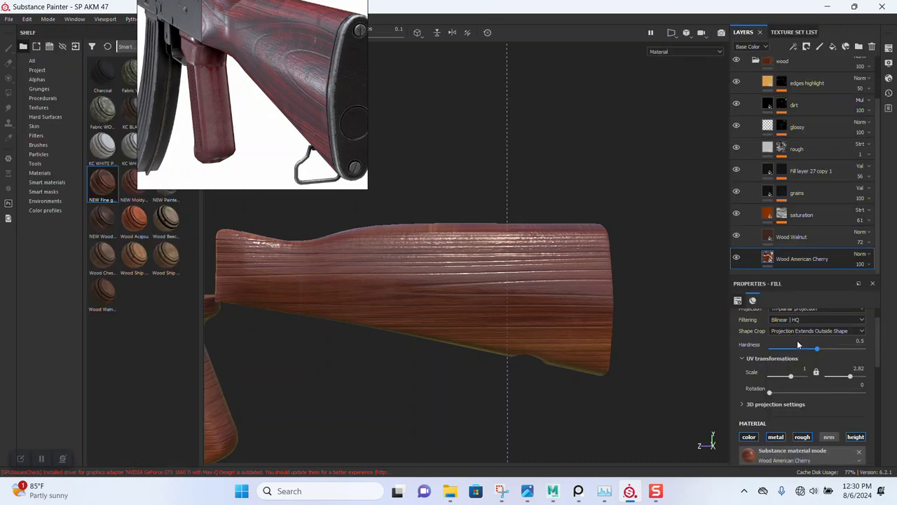
Set the second UV scale value to 1 and bring up the projection choices
click(849, 368)
text(1)
key(Return)
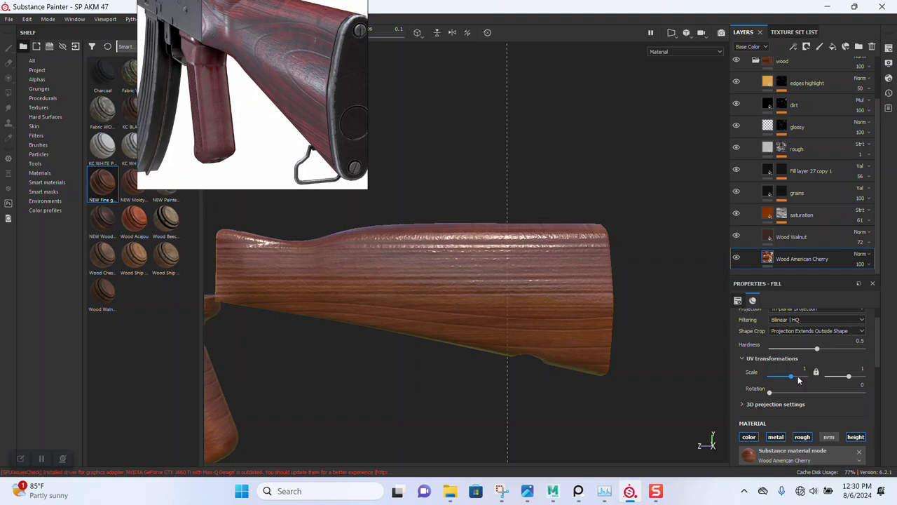
scroll(778, 394, up, 1)
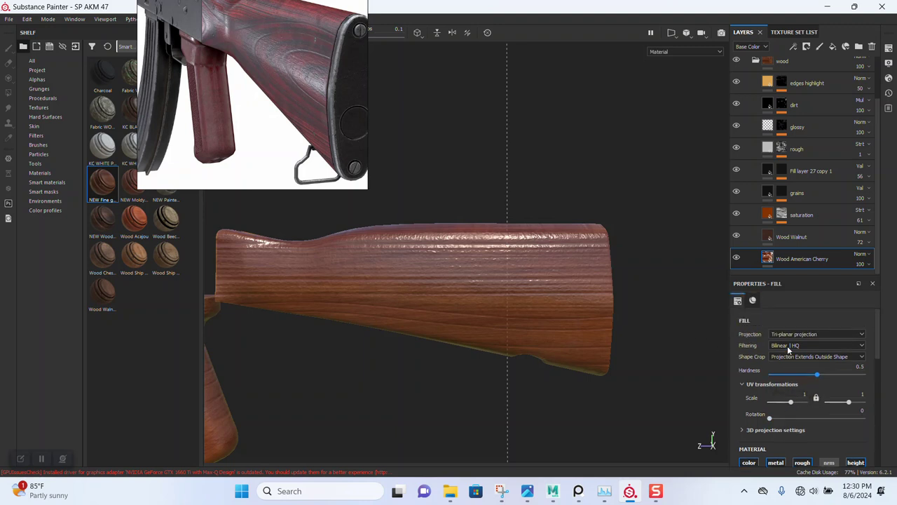
click(792, 334)
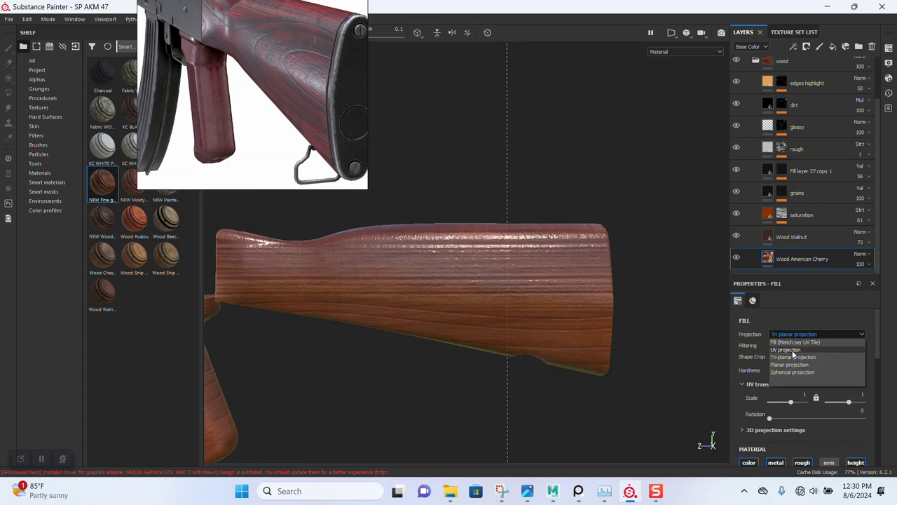
Switch to UV projection with rotation about 171.86, scale 1.49 and U offset -0.57
click(787, 350)
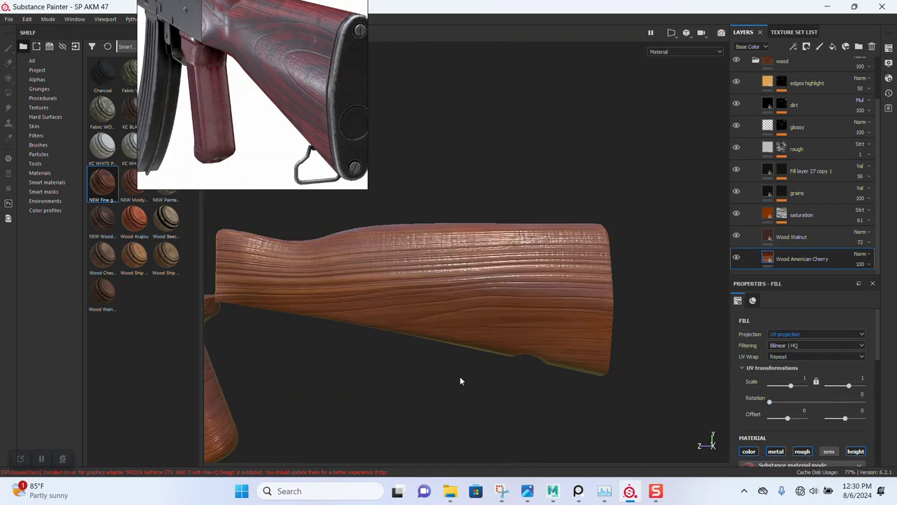
alt+drag(460, 381, 652, 376)
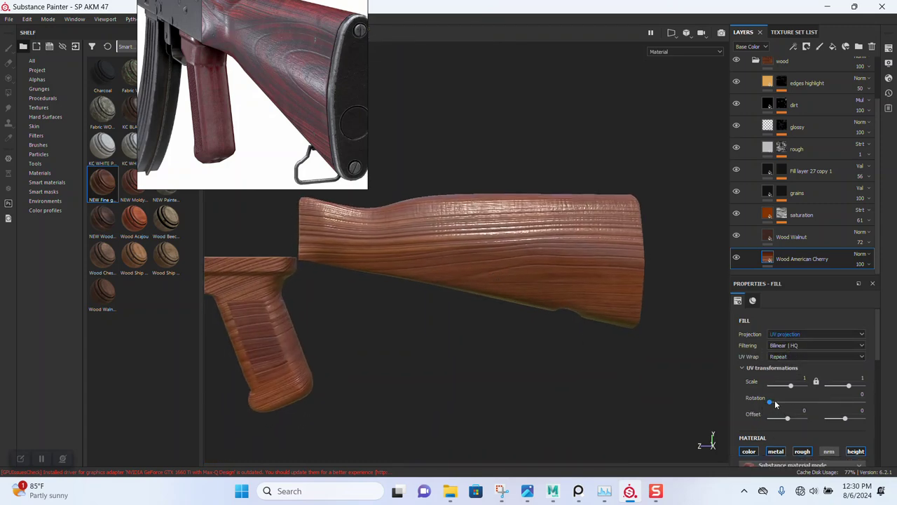
drag(771, 402, 814, 403)
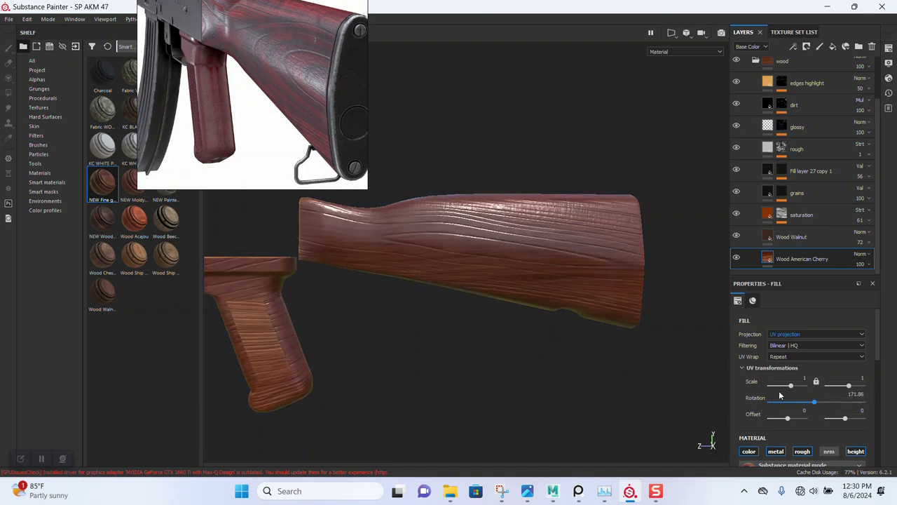
drag(792, 390, 793, 388)
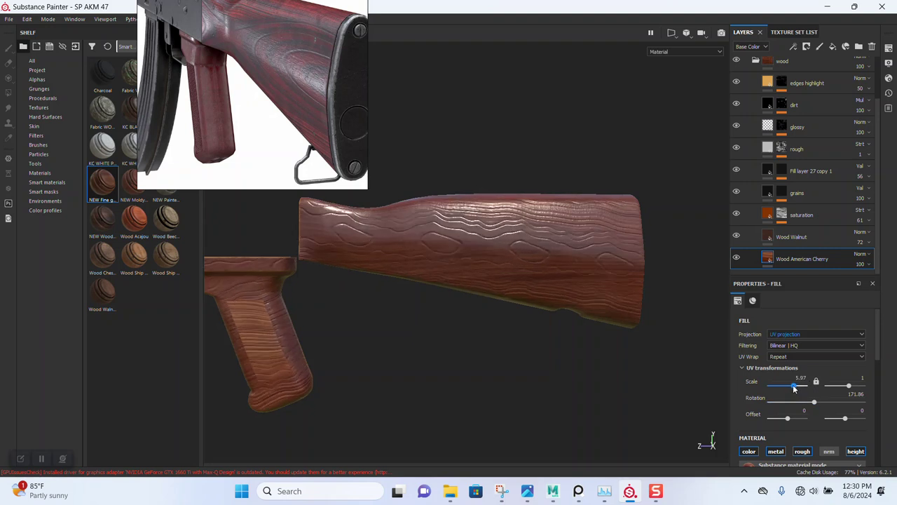
drag(793, 388, 791, 387)
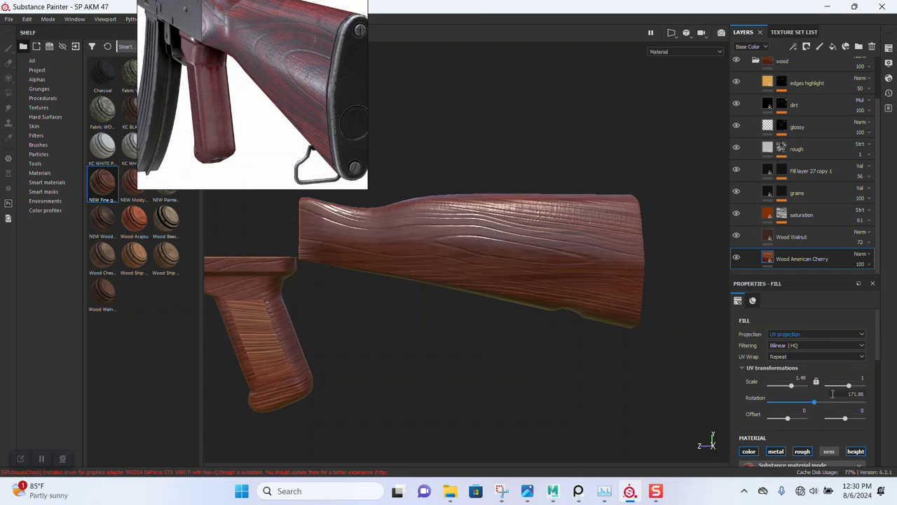
click(816, 381)
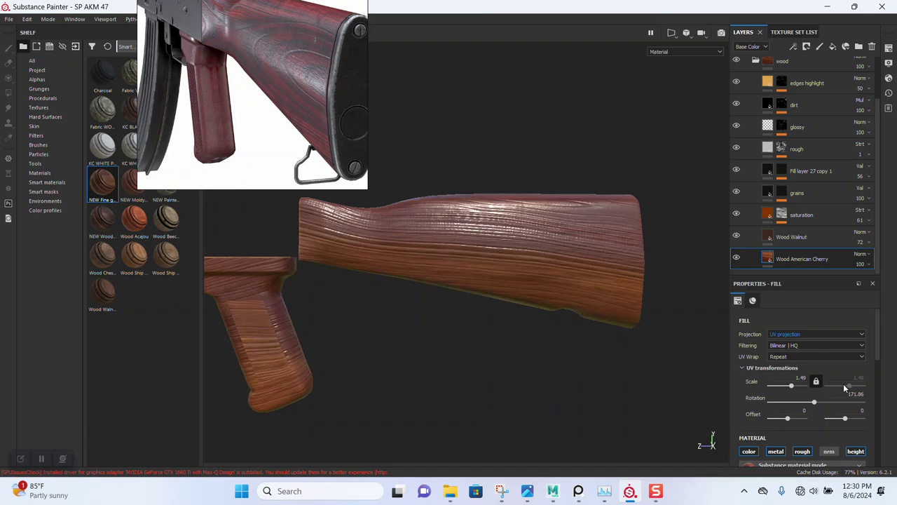
click(817, 382)
click(791, 386)
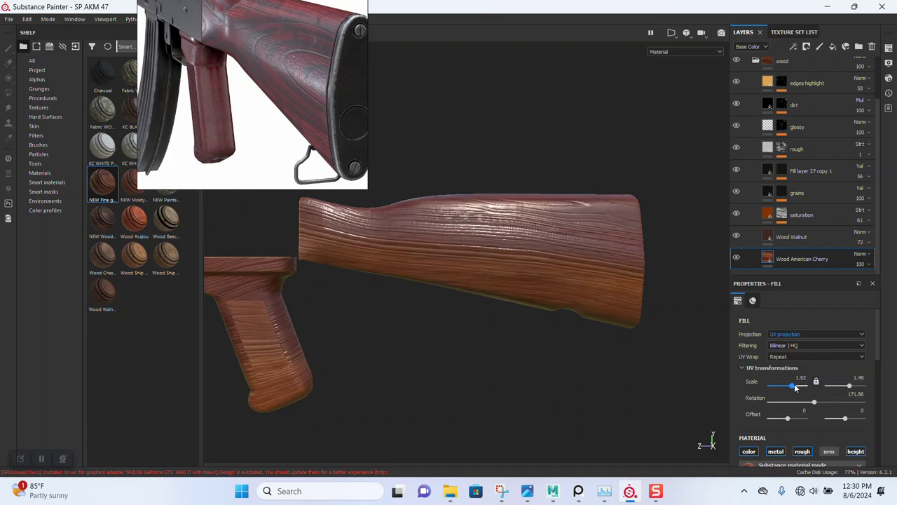
drag(791, 385, 814, 403)
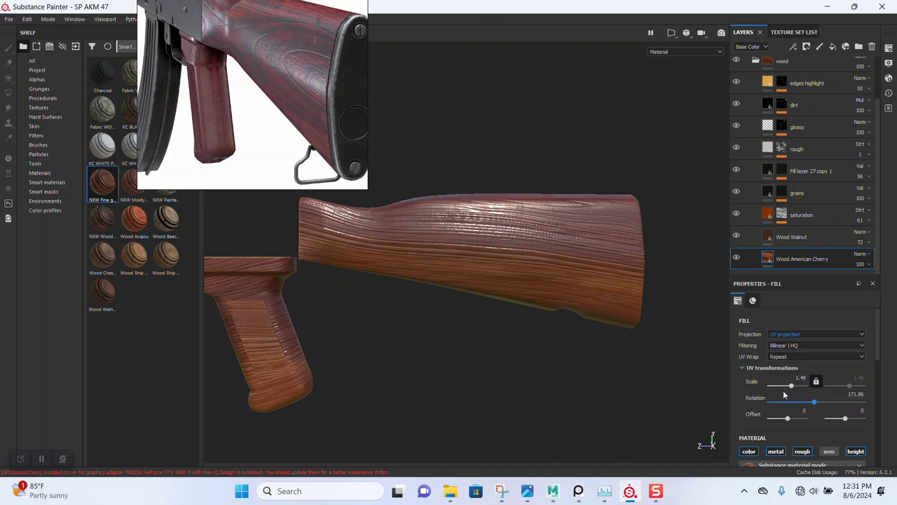
drag(787, 417, 777, 419)
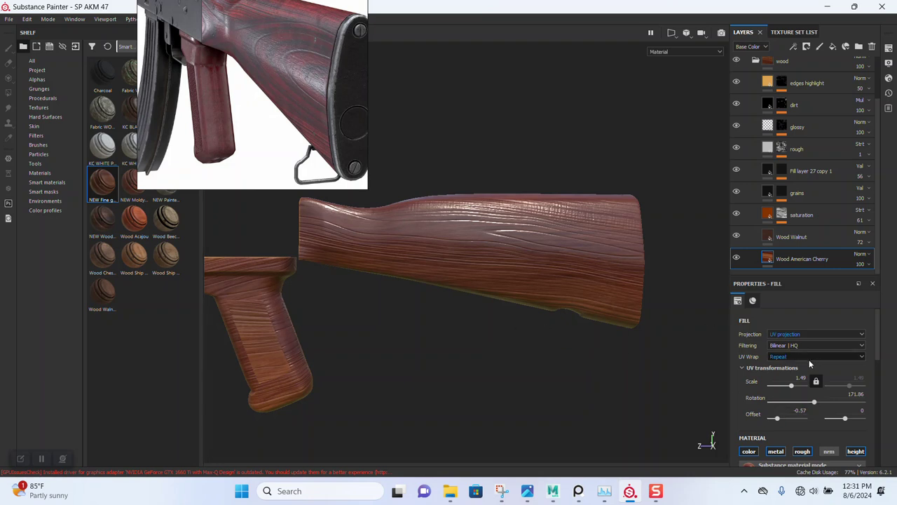
scroll(783, 410, down, 4)
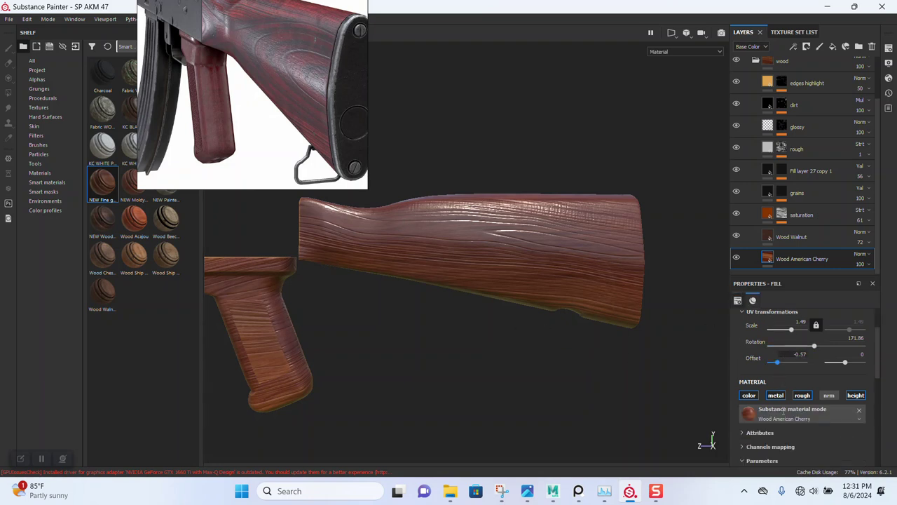
Compare the stock with Wood Walnut hidden and shown, leave it hidden, and save
scroll(547, 341, down, 2)
mouse_move(481, 316)
alt+mouse_down()
mouse_move(416, 300)
mouse_move(500, 379)
mouse_move(508, 143)
alt+mouse_up()
scroll(491, 267, up, 4)
alt+drag(487, 287, 549, 343)
scroll(549, 344, down, 2)
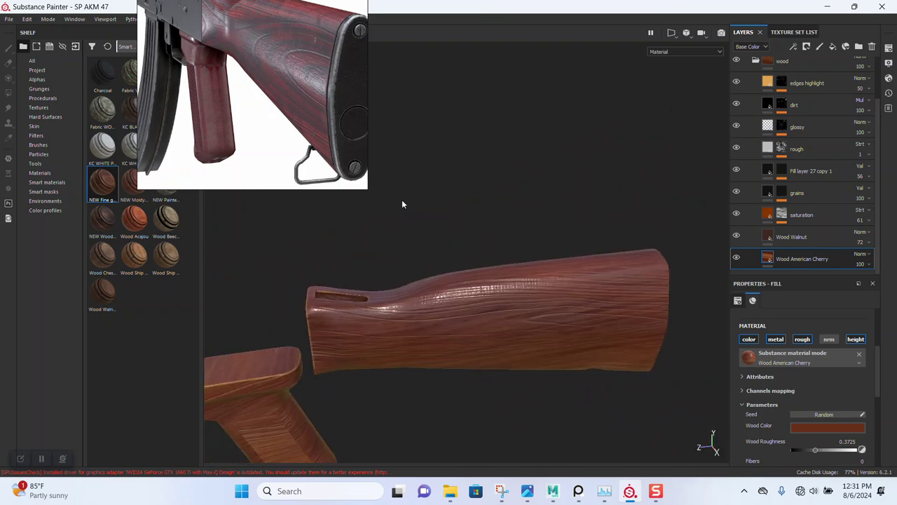
alt+drag(482, 305, 413, 182)
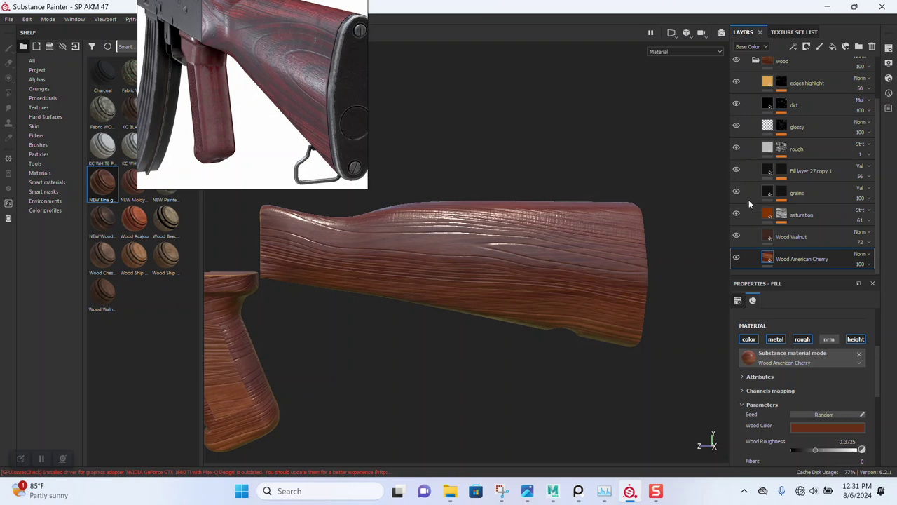
click(736, 237)
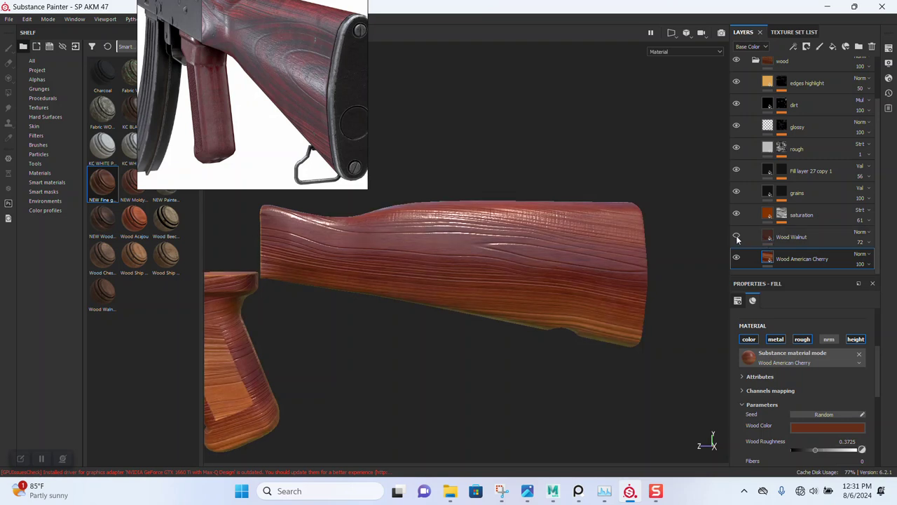
click(736, 236)
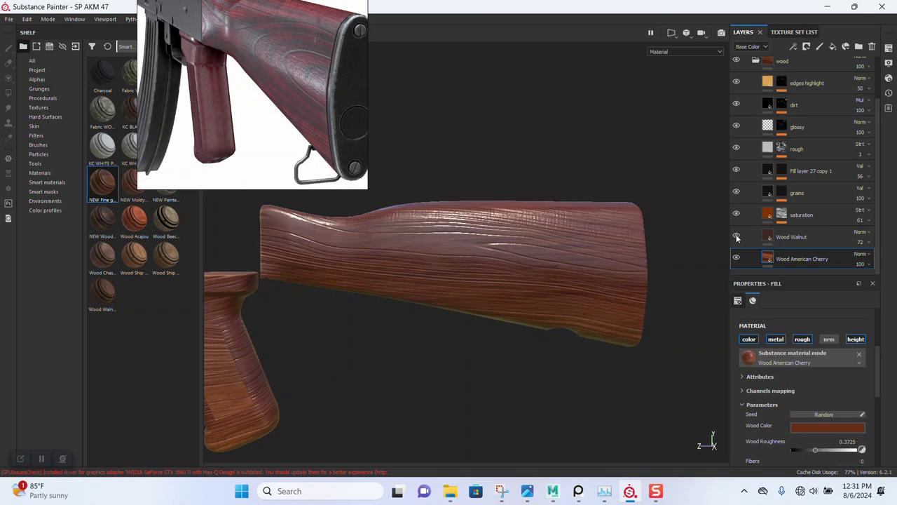
click(736, 237)
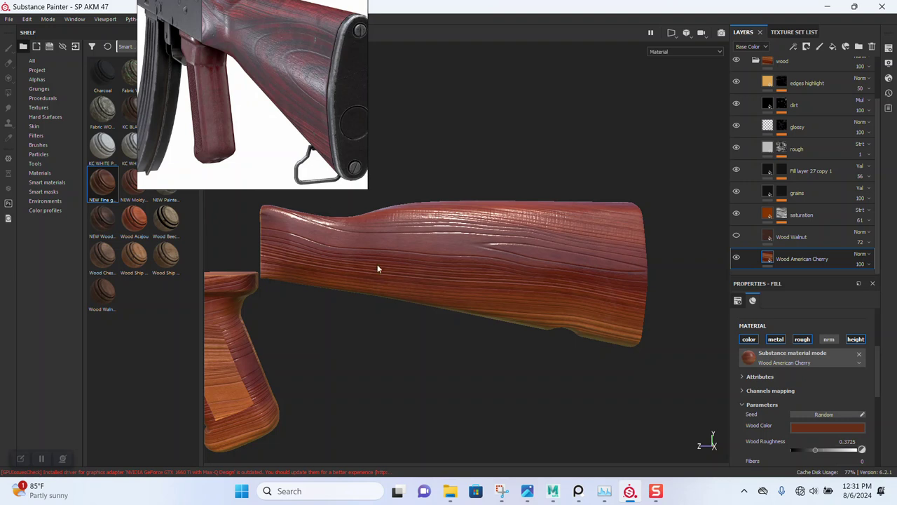
alt+drag(401, 272, 435, 288)
key(ctrl+s)
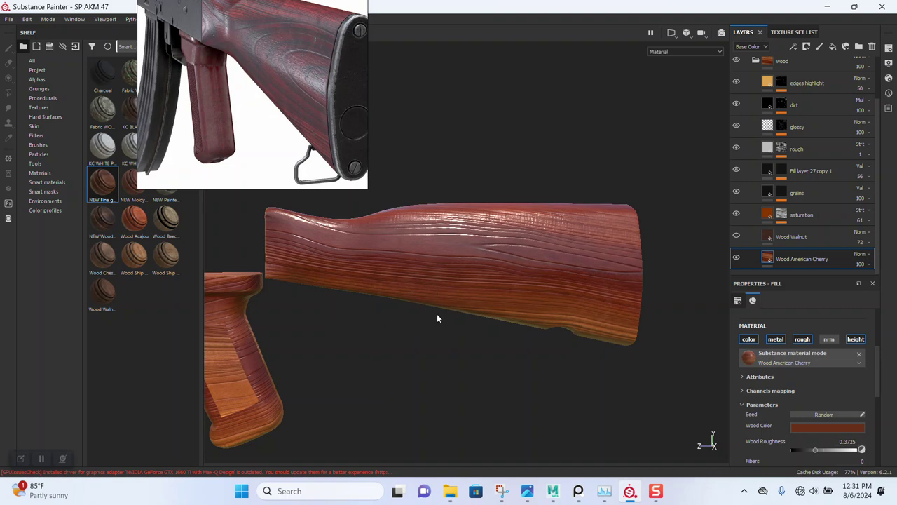
Turn the Wood Walnut layer back on to darken the stock
scroll(440, 305, down, 2)
scroll(430, 346, down, 2)
scroll(421, 344, down, 1)
mouse_move(420, 344)
alt+mouse_down()
mouse_move(473, 344)
mouse_move(533, 376)
mouse_move(491, 372)
alt+mouse_up()
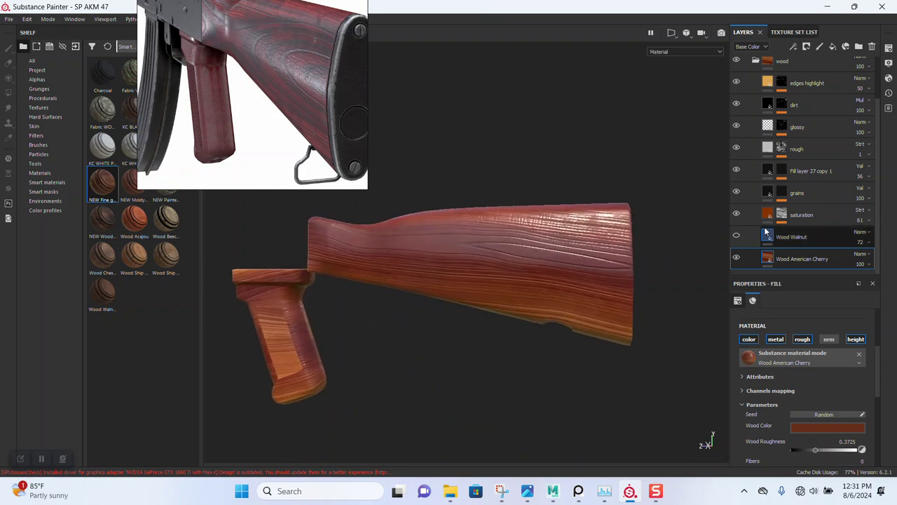
scroll(511, 356, up, 2)
scroll(611, 306, up, 1)
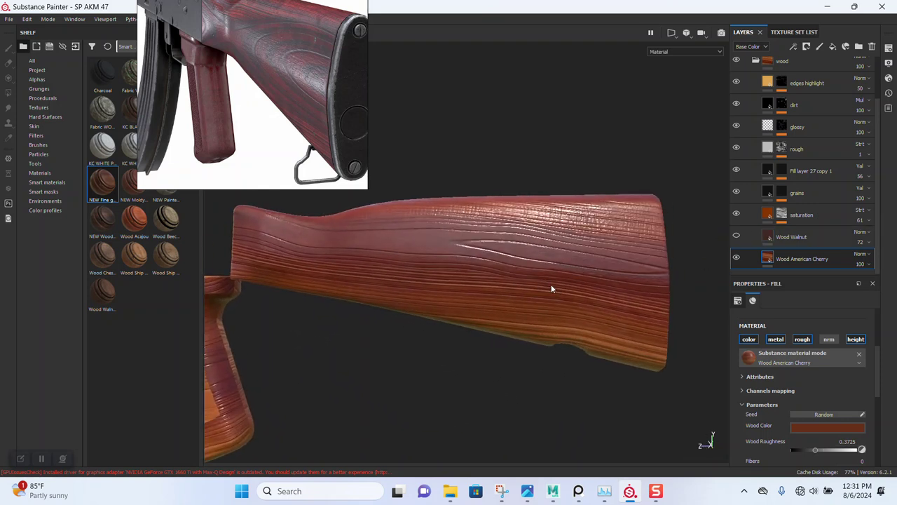
click(737, 236)
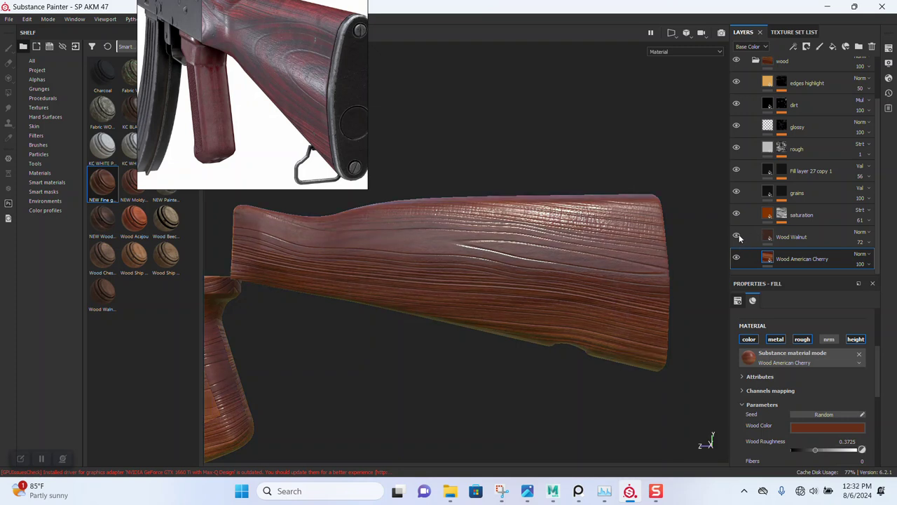
Set the Wood Walnut layer's opacity to 68
click(737, 236)
click(737, 236)
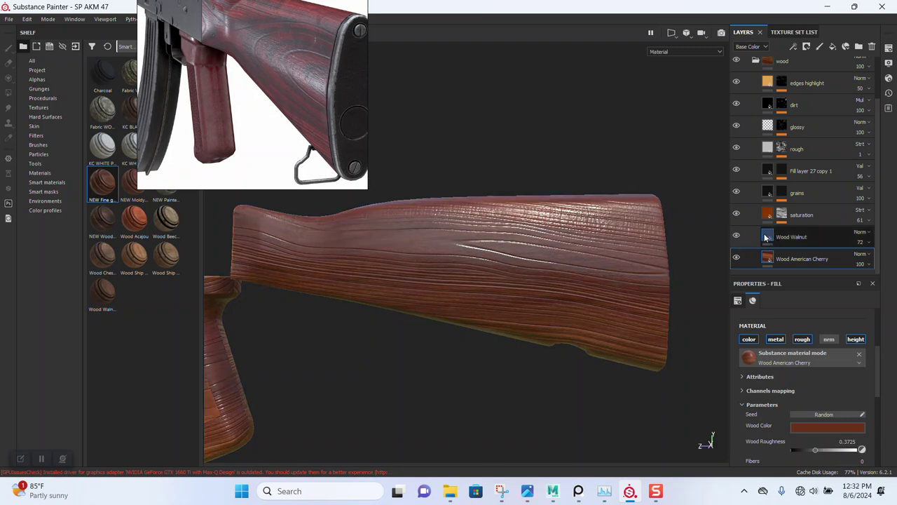
click(841, 242)
click(862, 241)
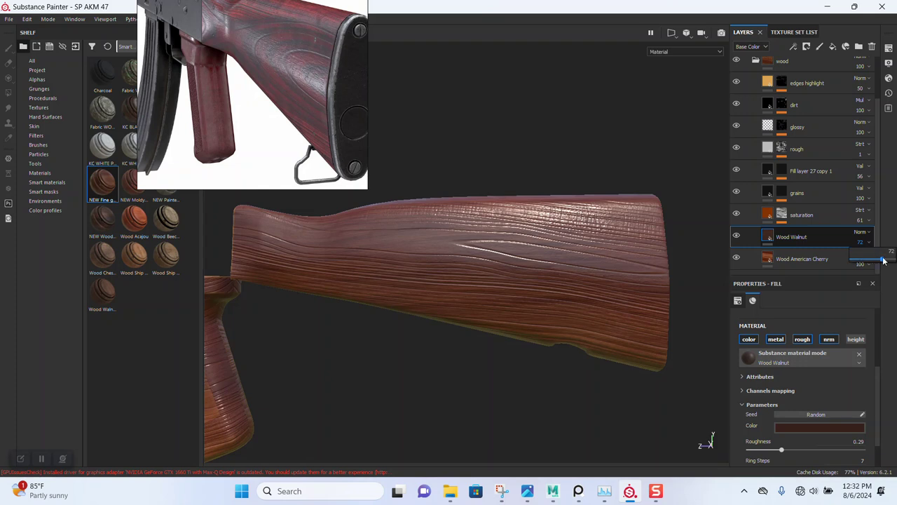
mouse_move(883, 261)
mouse_down()
mouse_move(894, 262)
mouse_move(881, 261)
mouse_up()
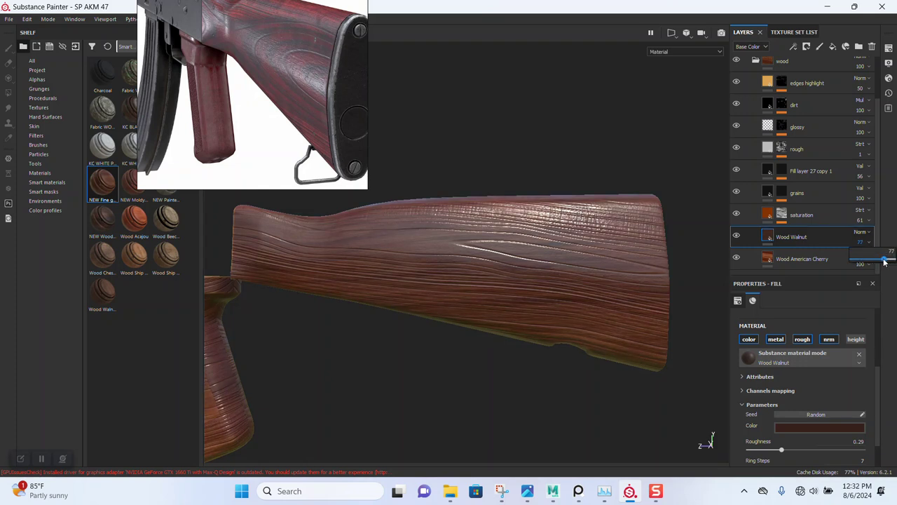
mouse_move(512, 266)
alt+mouse_down()
mouse_move(423, 248)
mouse_move(445, 244)
alt+mouse_up()
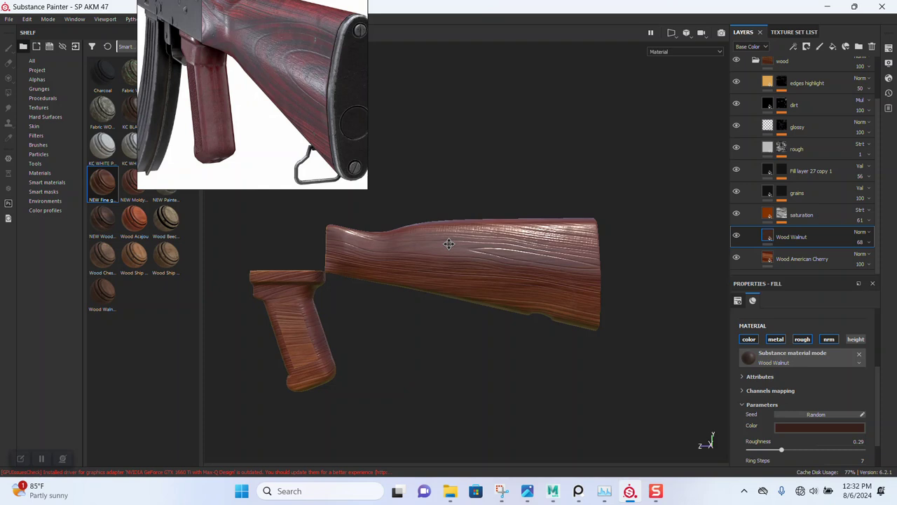
scroll(533, 272, up, 1)
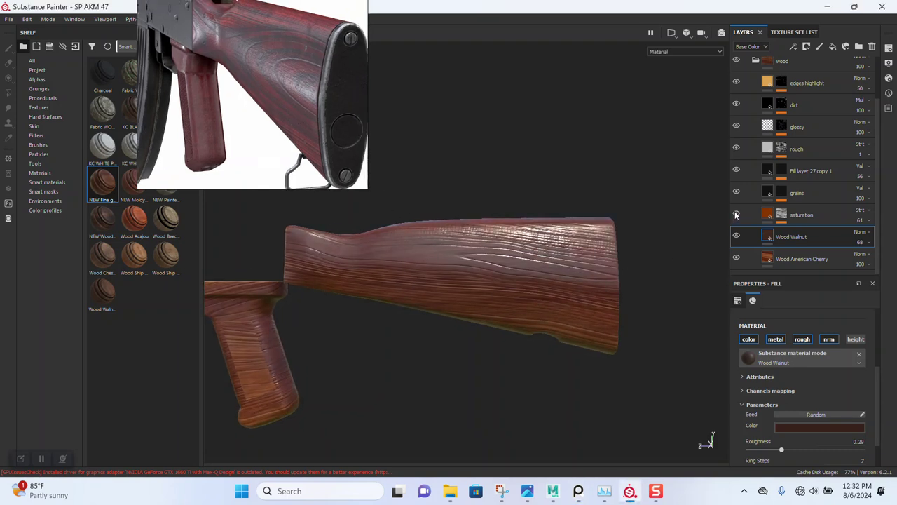
Hide Wood Walnut, duplicate Wood American Cherry, and hide the original cherry layer
click(737, 237)
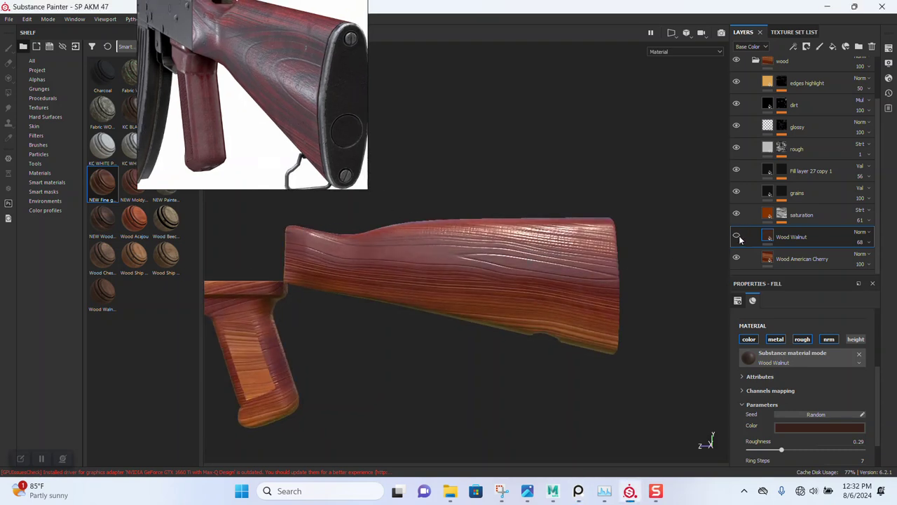
click(766, 258)
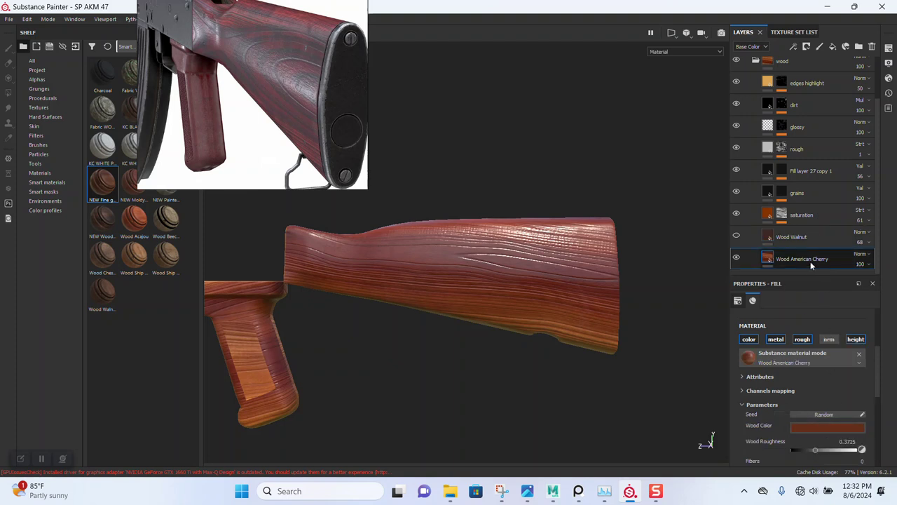
key(ctrl+d)
click(737, 257)
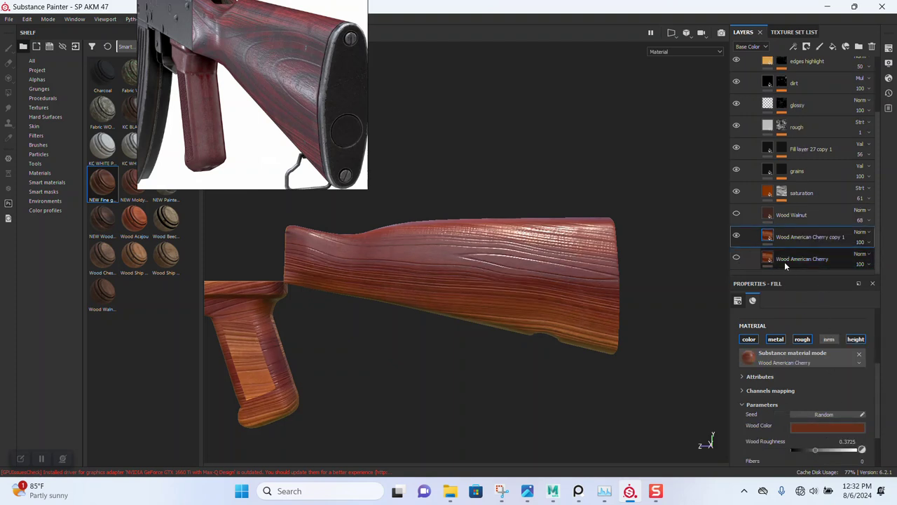
click(818, 425)
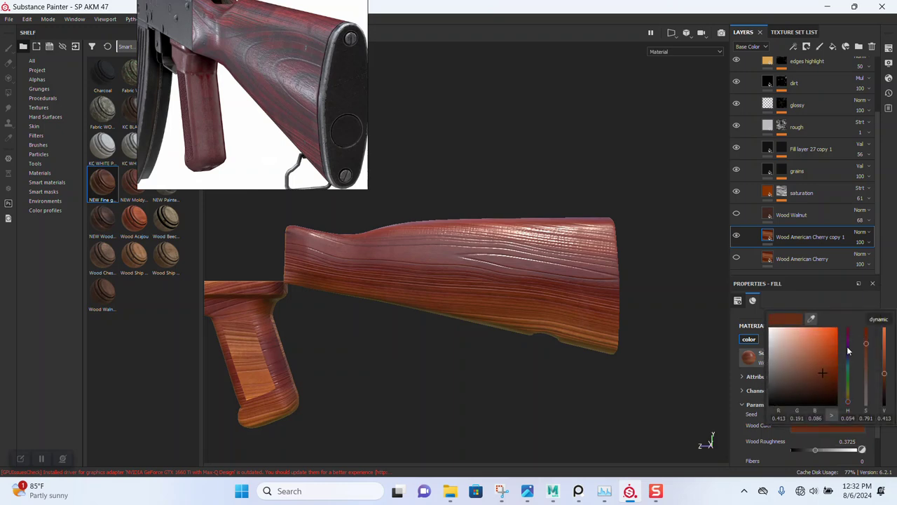
Try sampling the wood colour from the reference image, then undo the pinkish result
click(811, 319)
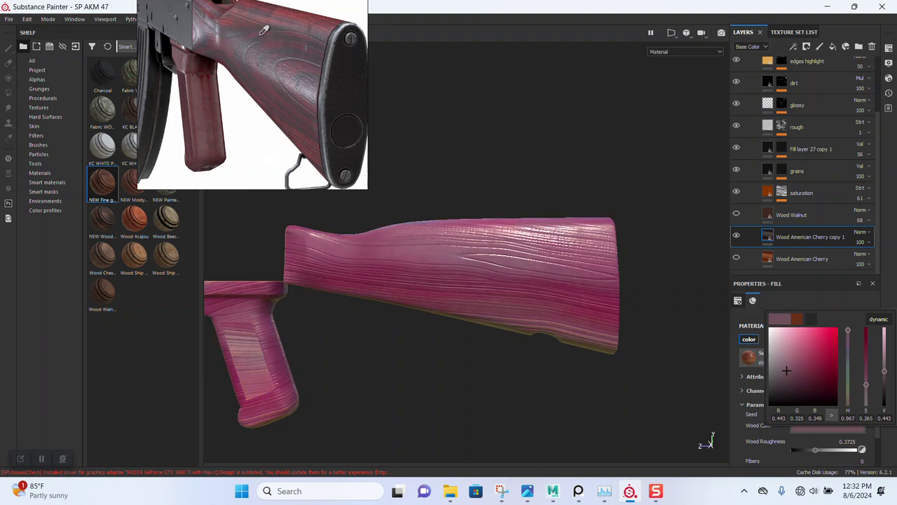
click(281, 60)
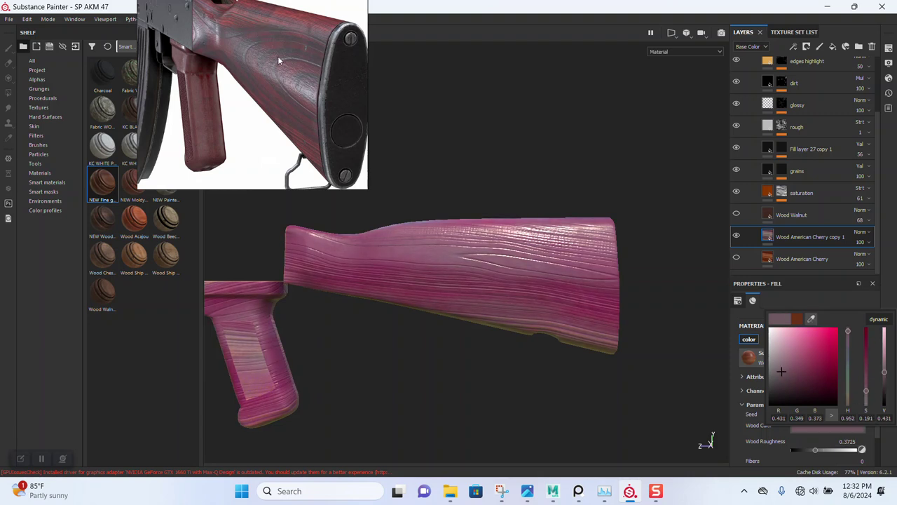
click(736, 194)
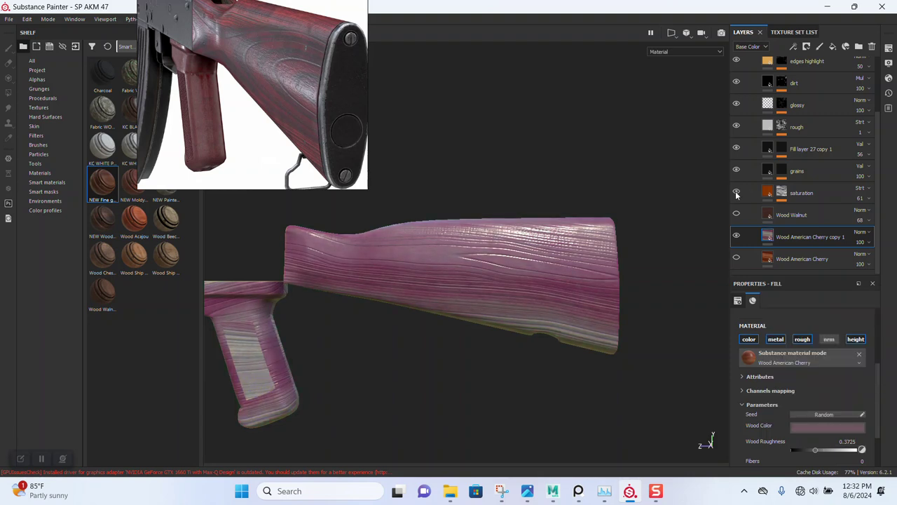
click(736, 193)
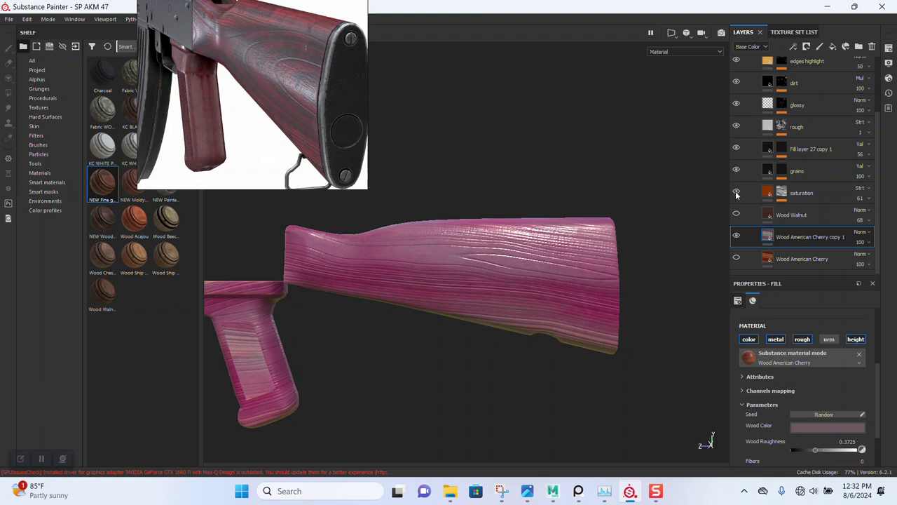
click(736, 194)
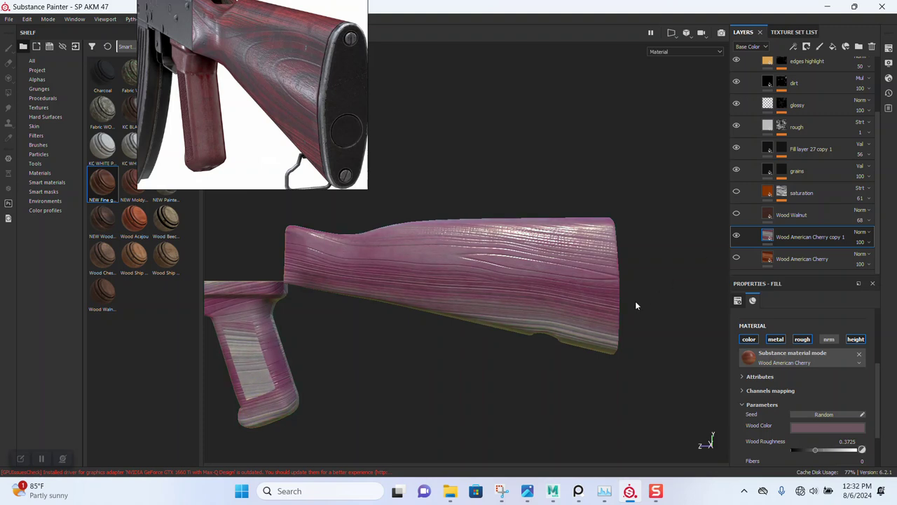
key(ctrl+z)
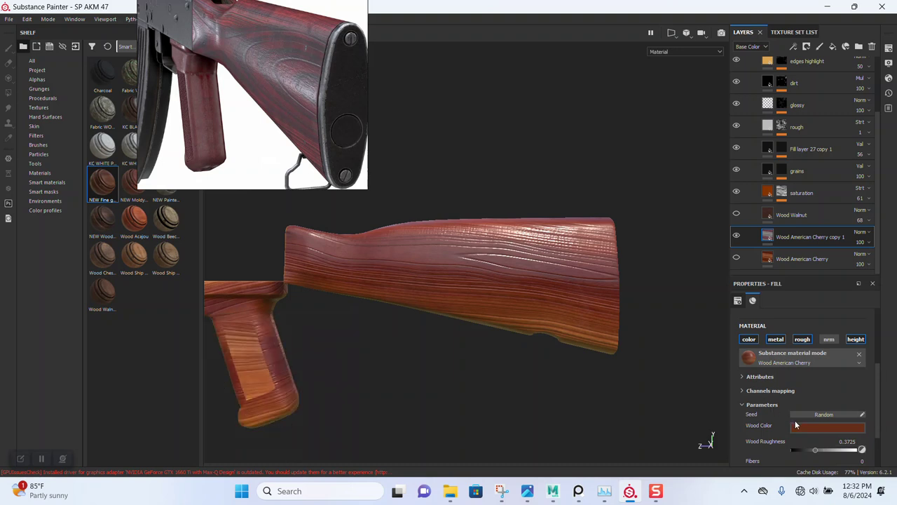
Raise the copy's Wood Color saturation and shift its hue to pure red
click(817, 428)
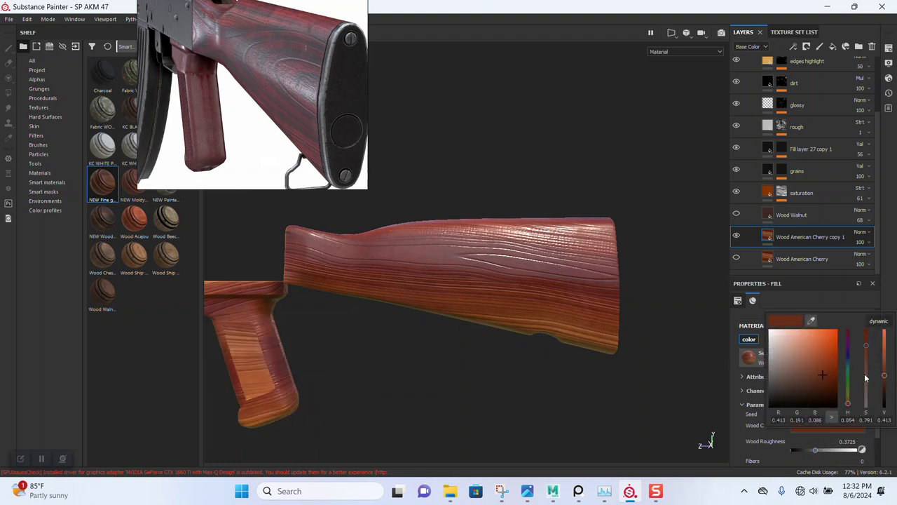
drag(867, 345, 864, 337)
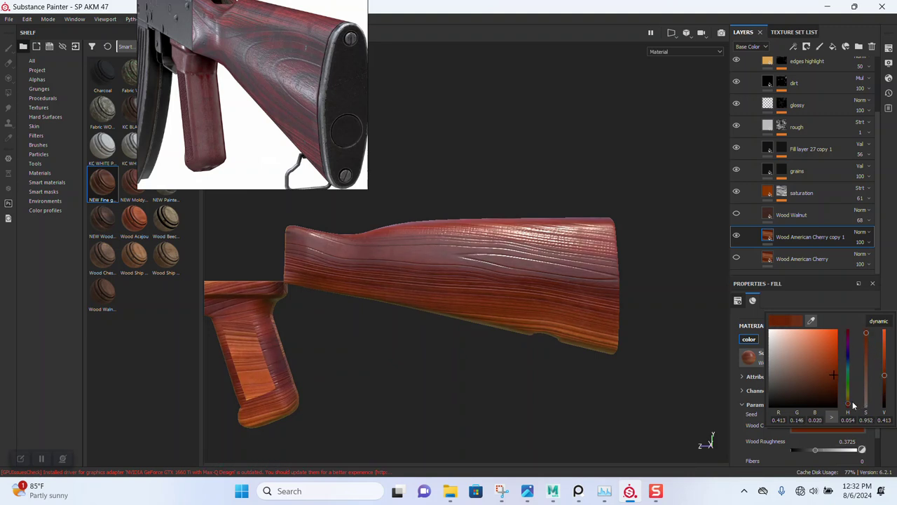
drag(847, 404, 847, 331)
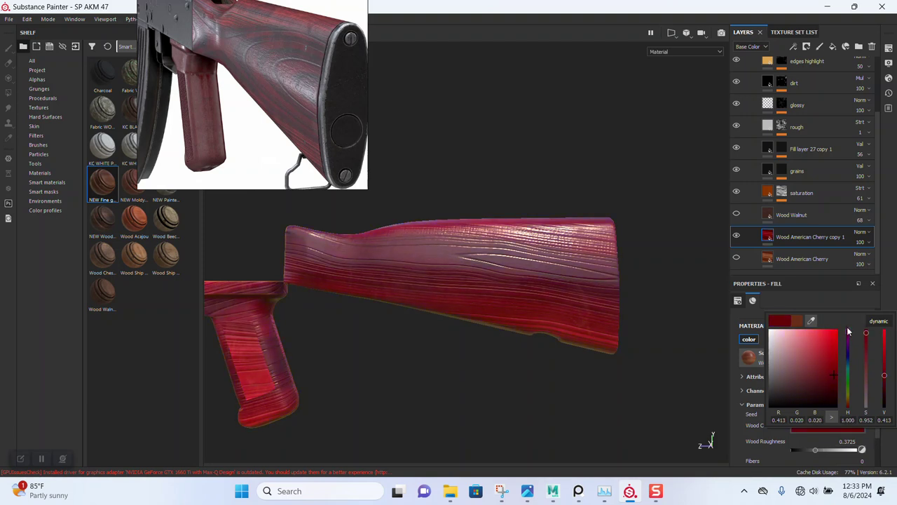
mouse_move(414, 325)
alt+mouse_down()
mouse_move(359, 283)
mouse_move(492, 319)
mouse_move(526, 385)
mouse_move(499, 375)
mouse_move(509, 301)
mouse_move(520, 326)
alt+mouse_up()
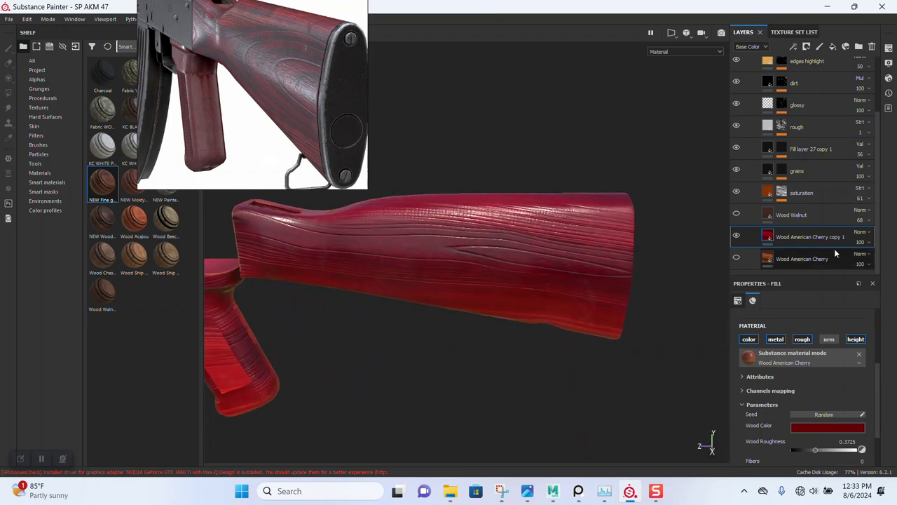
click(861, 242)
Set the cherry copy's opacity to 92 and make its red slightly brighter, less saturated
drag(881, 261, 891, 261)
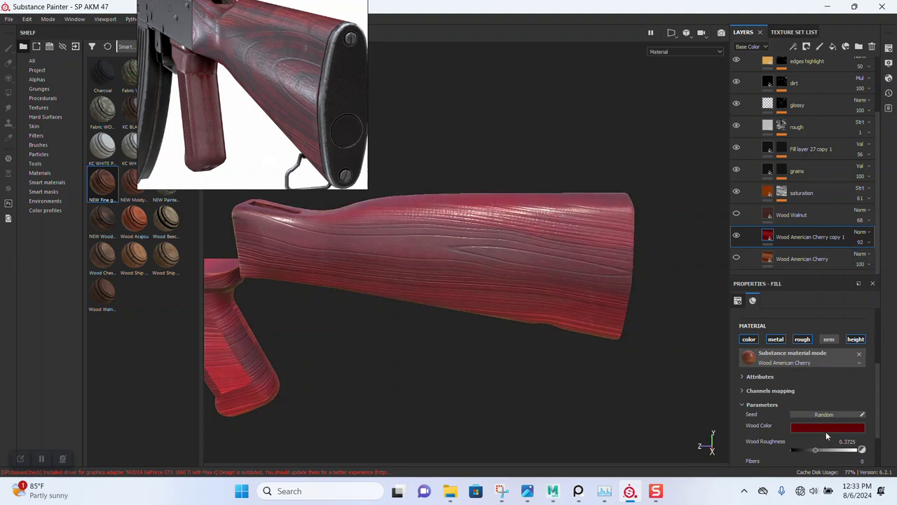
click(827, 428)
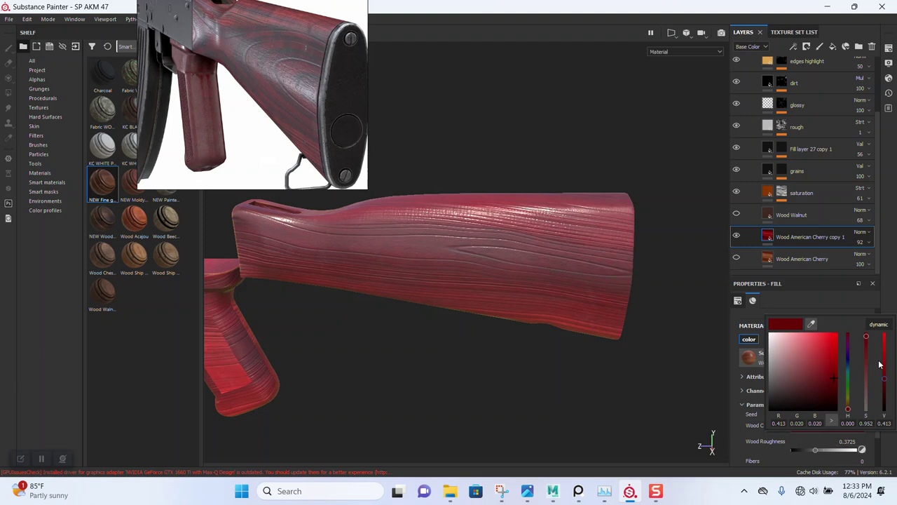
drag(884, 375, 885, 383)
drag(867, 345, 868, 366)
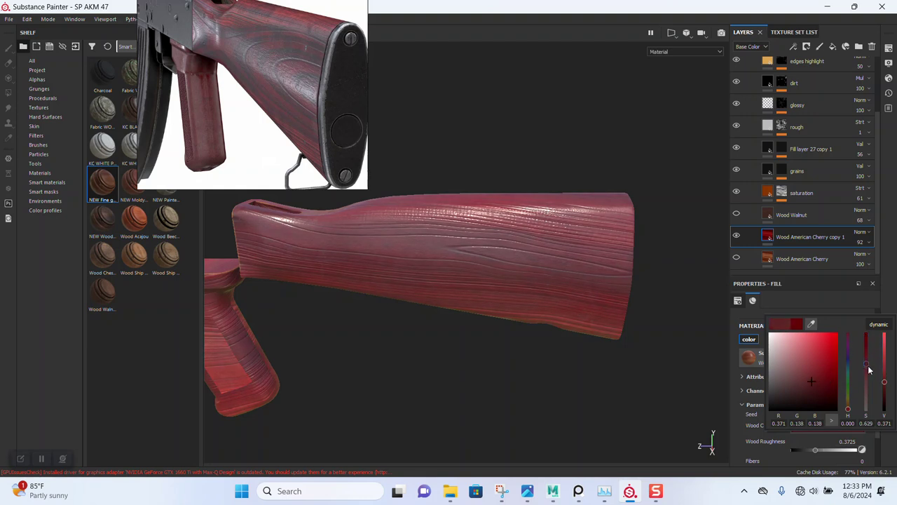
Orbit to a flat side view of handguard and grip, then hide the saturation layer
alt+drag(505, 288, 482, 283)
alt+right_drag(483, 284, 477, 238)
mouse_move(477, 238)
alt+mouse_down()
mouse_move(419, 232)
mouse_move(395, 281)
alt+mouse_up()
alt+middle_drag(395, 280, 542, 282)
mouse_move(542, 282)
alt+right_down()
mouse_move(339, 334)
mouse_move(347, 303)
mouse_move(371, 277)
alt+right_up()
mouse_move(370, 282)
alt+mouse_down()
mouse_move(399, 350)
mouse_move(495, 304)
alt+mouse_up()
alt+right_drag(495, 304, 712, 188)
click(737, 192)
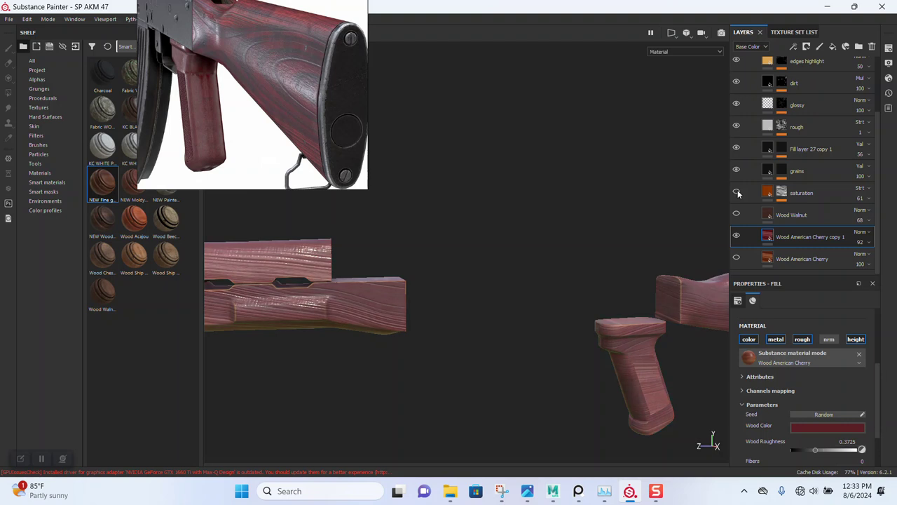
Turn the saturation layer back on and inspect the stock and grip up close
click(737, 192)
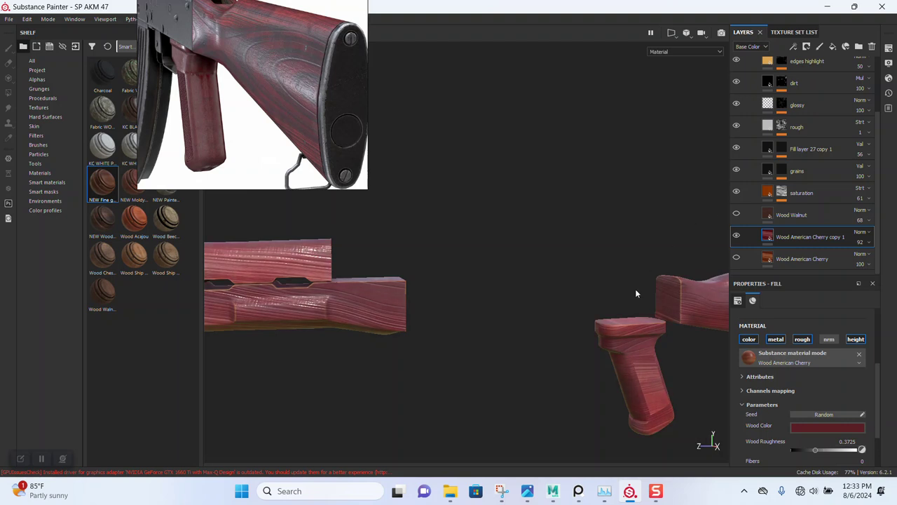
alt+middle_drag(635, 289, 481, 285)
mouse_move(481, 286)
alt+right_down()
mouse_move(559, 297)
mouse_move(454, 263)
alt+right_up()
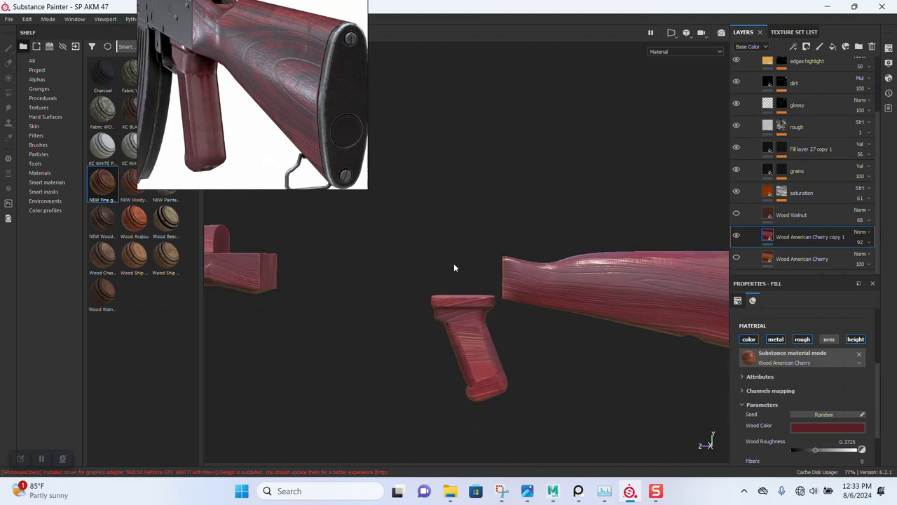
mouse_move(460, 266)
alt+mouse_down()
mouse_move(384, 245)
mouse_move(417, 308)
alt+mouse_up()
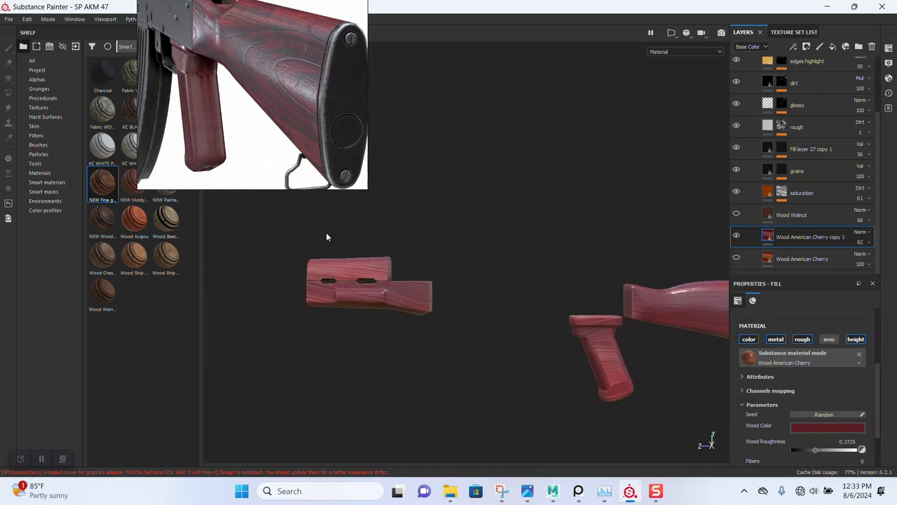
alt+drag(416, 308, 471, 318)
alt+right_drag(475, 301, 615, 302)
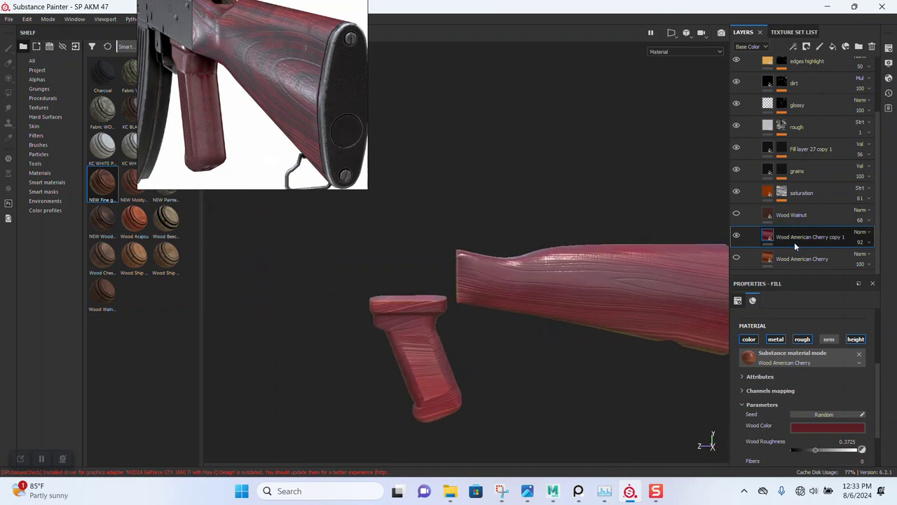
mouse_move(617, 287)
alt+mouse_down()
mouse_move(500, 201)
mouse_move(525, 320)
mouse_move(582, 250)
mouse_move(550, 290)
mouse_move(525, 371)
mouse_move(533, 400)
mouse_move(351, 340)
mouse_move(336, 327)
mouse_move(461, 259)
mouse_move(540, 246)
mouse_move(526, 276)
mouse_move(407, 266)
mouse_move(439, 234)
mouse_move(523, 274)
mouse_move(513, 260)
alt+mouse_up()
Frame all wooden parts and compare the handguard with the saturation layer off and on
mouse_move(515, 261)
alt+right_down()
mouse_move(520, 282)
mouse_move(536, 260)
mouse_move(319, 252)
alt+right_up()
alt+middle_drag(319, 251, 336, 254)
mouse_move(336, 255)
alt+right_down()
mouse_move(365, 294)
mouse_move(398, 404)
alt+right_up()
mouse_move(398, 403)
alt+mouse_down()
mouse_move(401, 344)
mouse_move(377, 285)
mouse_move(407, 260)
mouse_move(442, 288)
alt+mouse_up()
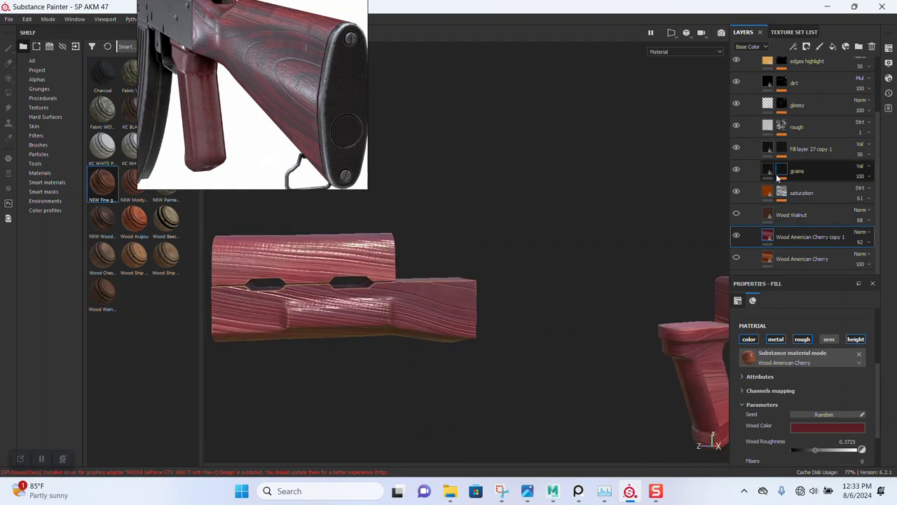
click(736, 194)
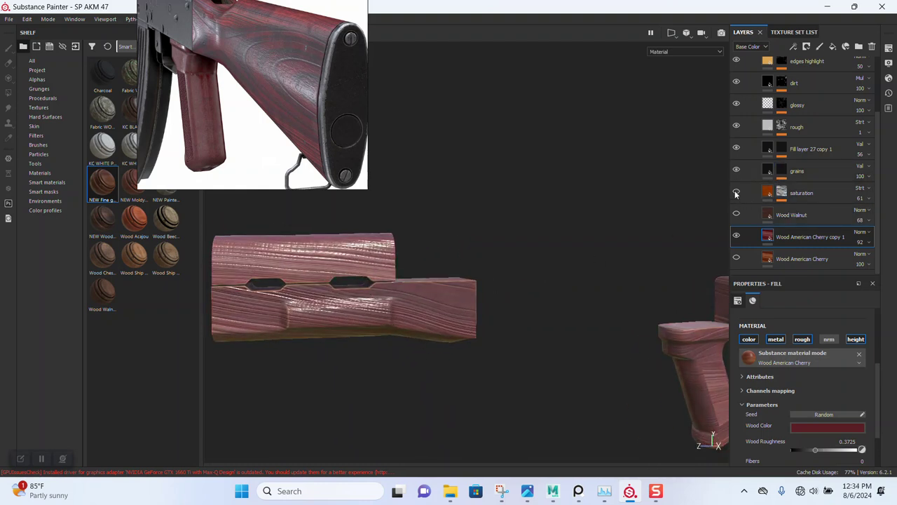
click(736, 193)
middle_drag(513, 308, 426, 272)
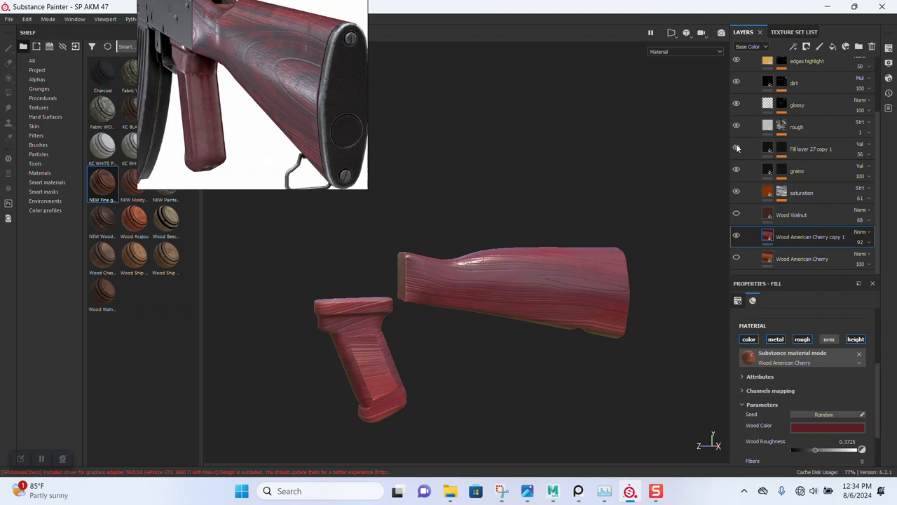
Raise Fill layer 27 copy 1's opacity to 100
click(768, 149)
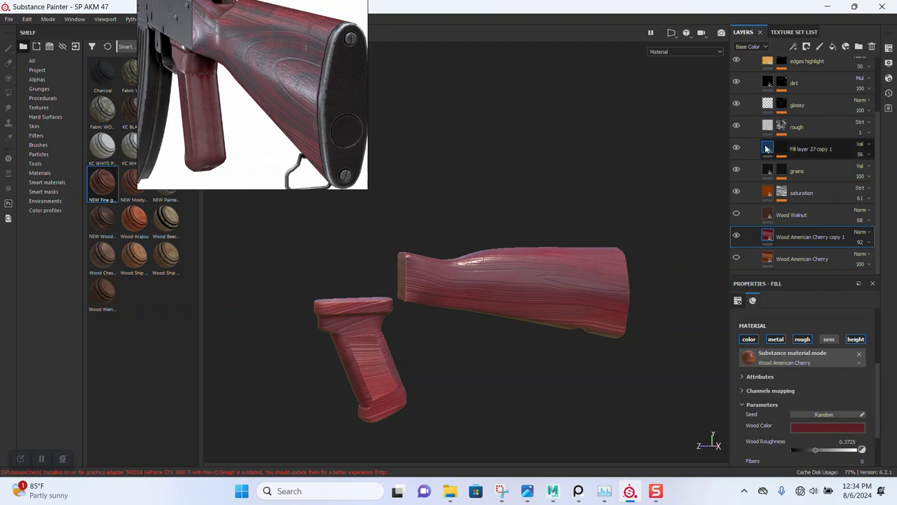
click(870, 154)
drag(875, 173, 894, 173)
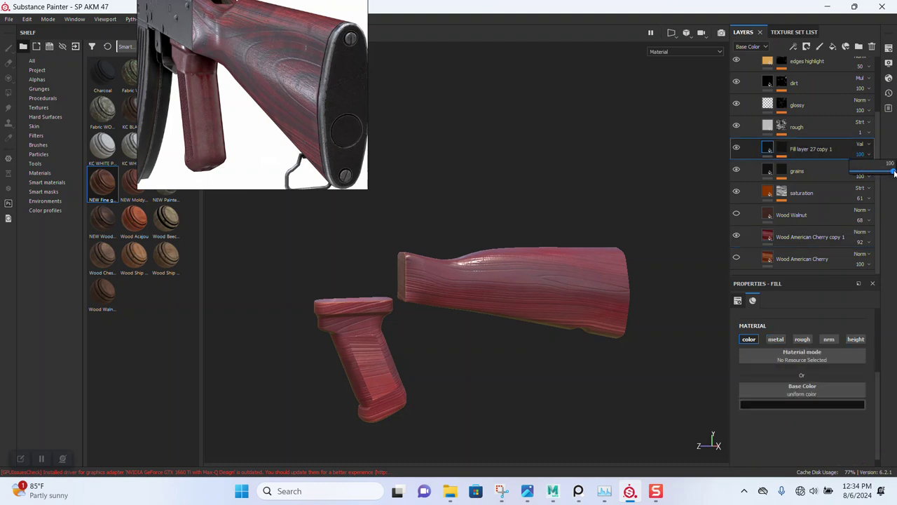
Select the Wood American Cherry copy 1 layer to show its fill properties
scroll(561, 284, up, 3)
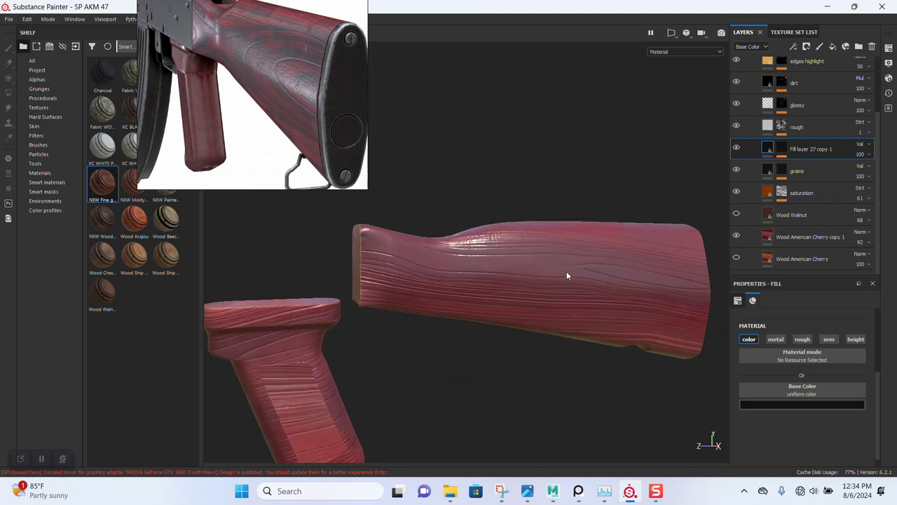
scroll(557, 291, up, 5)
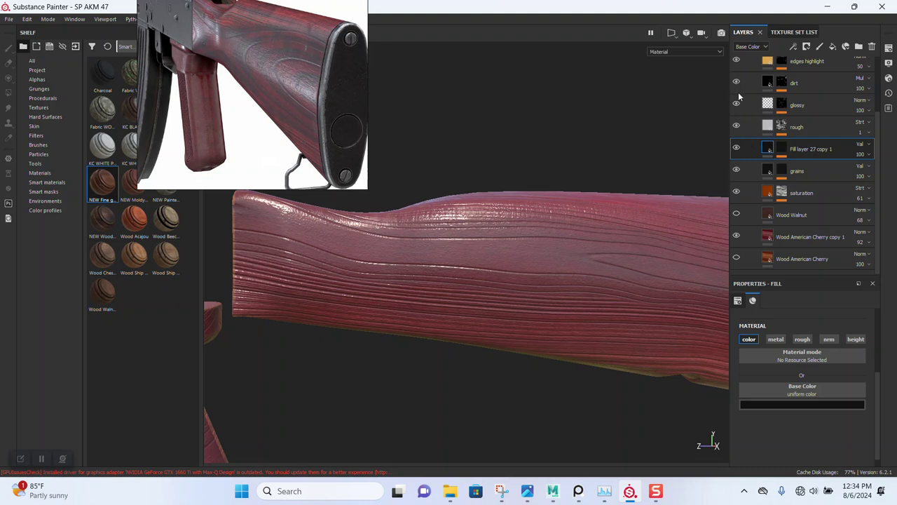
scroll(740, 94, up, 2)
scroll(743, 106, up, 1)
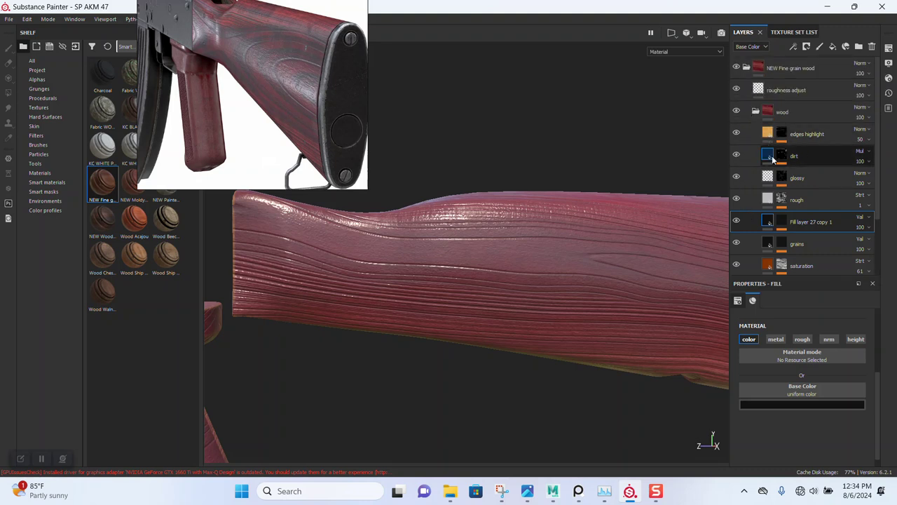
scroll(786, 203, down, 2)
scroll(786, 207, down, 1)
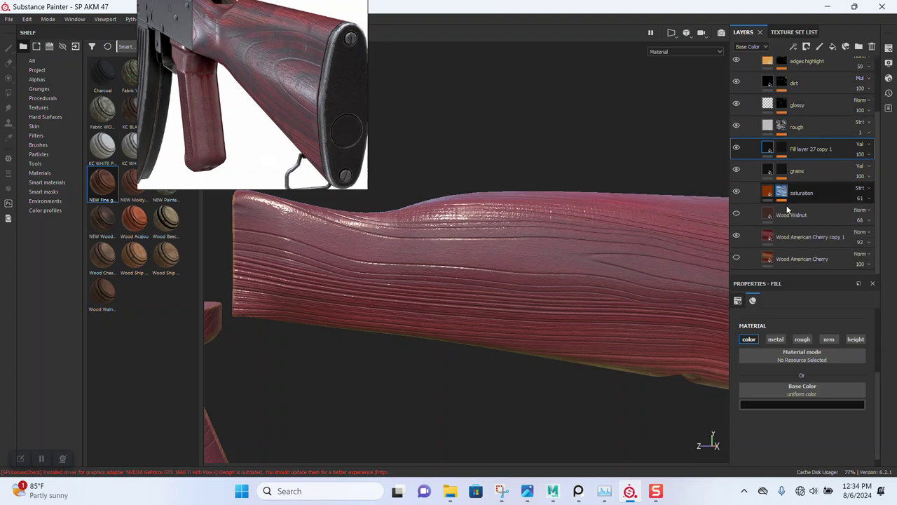
click(768, 240)
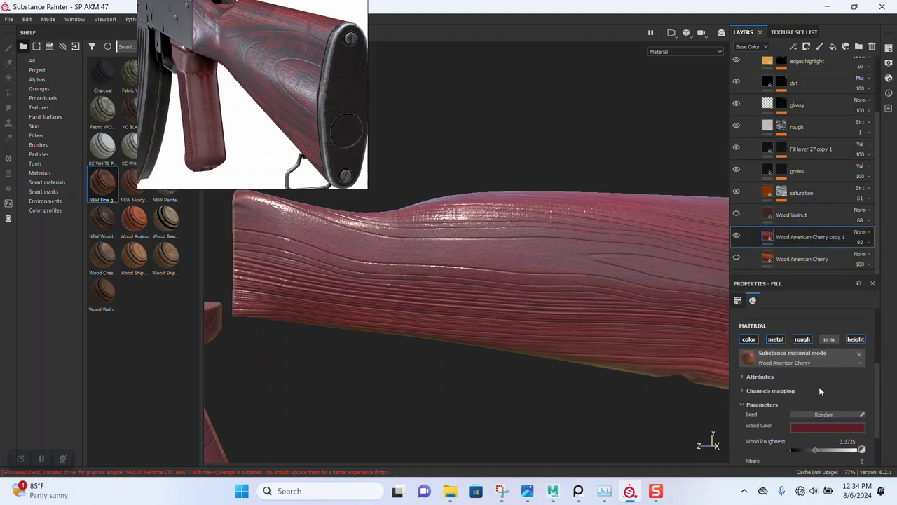
Expand Technical parameters and set the Height Range to 0.16
click(770, 444)
scroll(778, 443, down, 5)
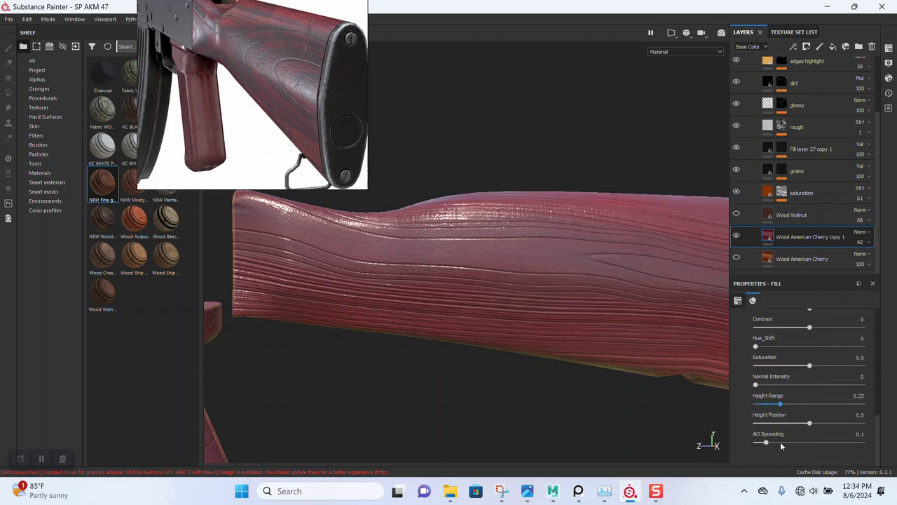
drag(756, 404, 773, 404)
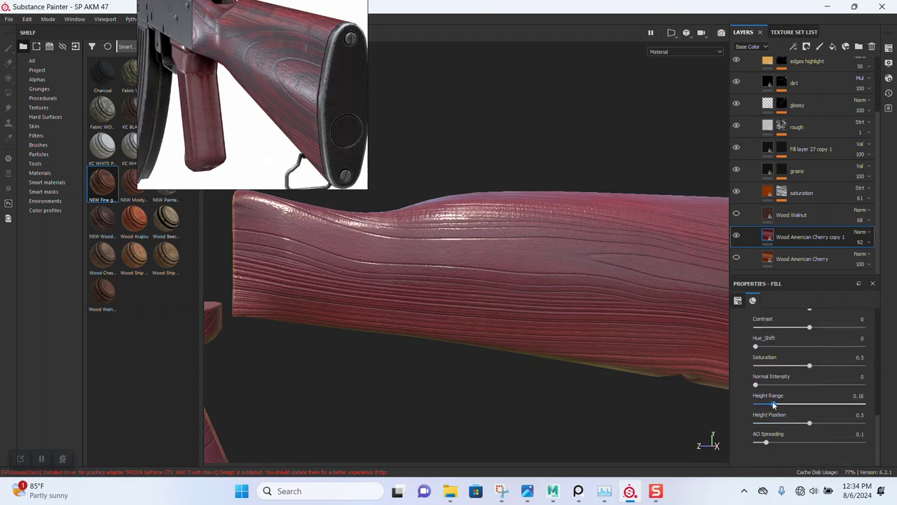
alt+right_drag(503, 340, 491, 281)
mouse_move(491, 280)
alt+mouse_down()
mouse_move(486, 260)
mouse_move(517, 286)
alt+mouse_up()
alt+right_drag(516, 286, 551, 338)
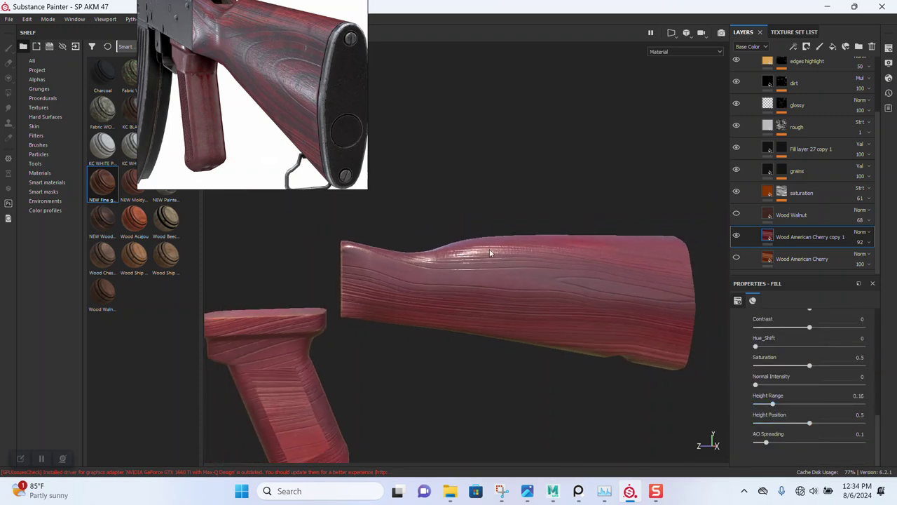
Orbit around the stock and grip to check the softer wood grain relief
mouse_move(551, 338)
alt+mouse_down()
mouse_move(525, 304)
mouse_move(467, 362)
alt+mouse_up()
alt+right_drag(467, 362, 510, 313)
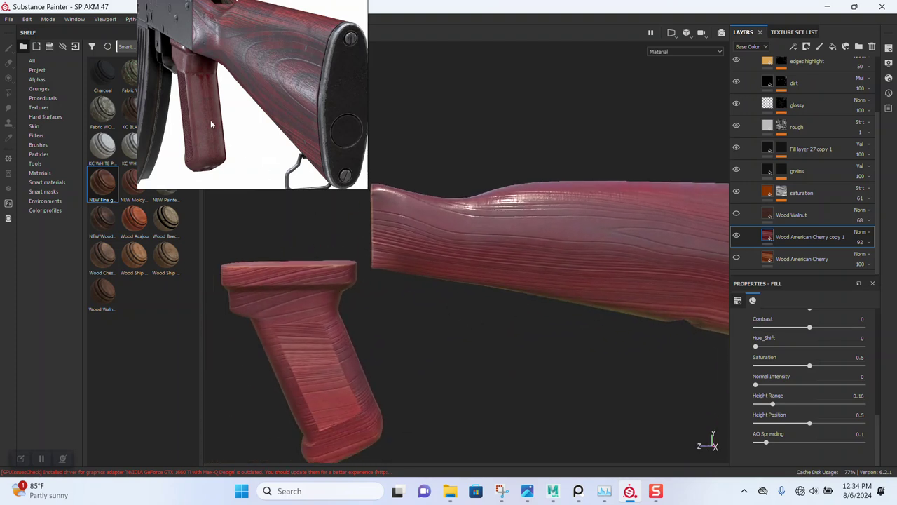
alt+drag(398, 335, 410, 312)
mouse_move(341, 316)
alt+mouse_down()
mouse_move(416, 296)
mouse_move(372, 335)
alt+mouse_up()
mouse_move(370, 328)
alt+mouse_down()
mouse_move(488, 350)
mouse_move(485, 311)
mouse_move(439, 344)
mouse_move(439, 289)
alt+mouse_up()
scroll(799, 169, up, 3)
mouse_move(465, 343)
alt+mouse_down()
mouse_move(380, 314)
mouse_move(430, 298)
mouse_move(679, 315)
mouse_move(708, 280)
alt+mouse_up()
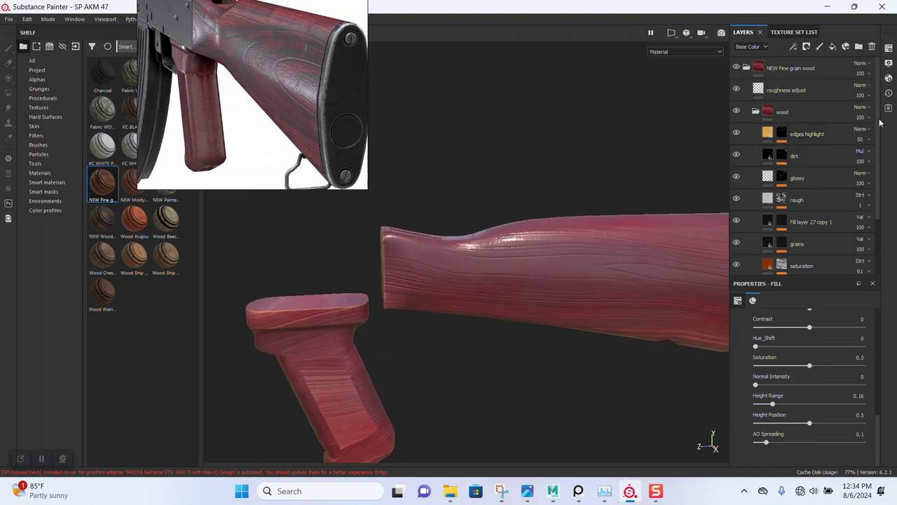
Expand the edges highlight layer's mask effects and view the stock from the side
click(784, 135)
click(801, 143)
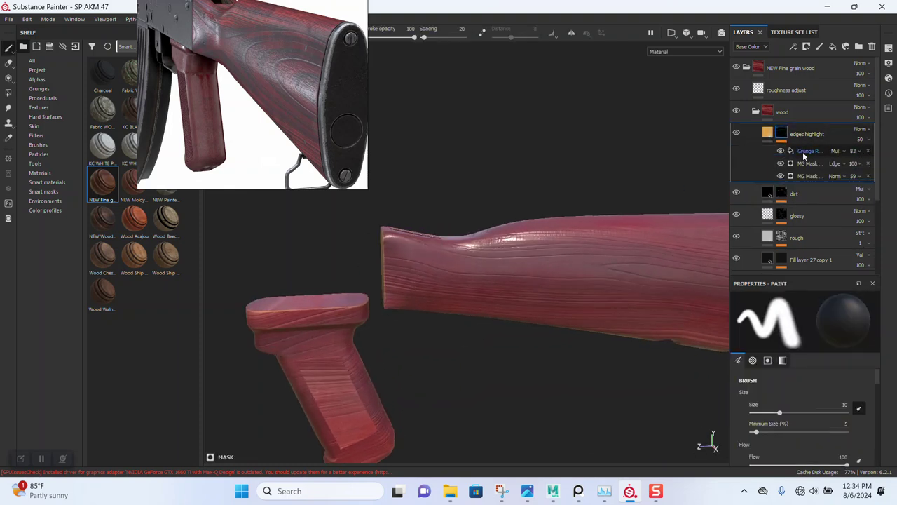
mouse_move(484, 273)
alt+mouse_down()
mouse_move(456, 386)
mouse_move(523, 311)
mouse_move(541, 305)
mouse_move(449, 304)
mouse_move(322, 214)
alt+mouse_up()
alt+right_drag(322, 214, 394, 274)
mouse_move(395, 274)
alt+mouse_down()
mouse_move(388, 290)
mouse_move(361, 298)
mouse_move(419, 315)
mouse_move(357, 261)
mouse_move(400, 224)
alt+mouse_up()
mouse_move(400, 225)
alt+right_down()
mouse_move(492, 300)
mouse_move(599, 307)
alt+right_up()
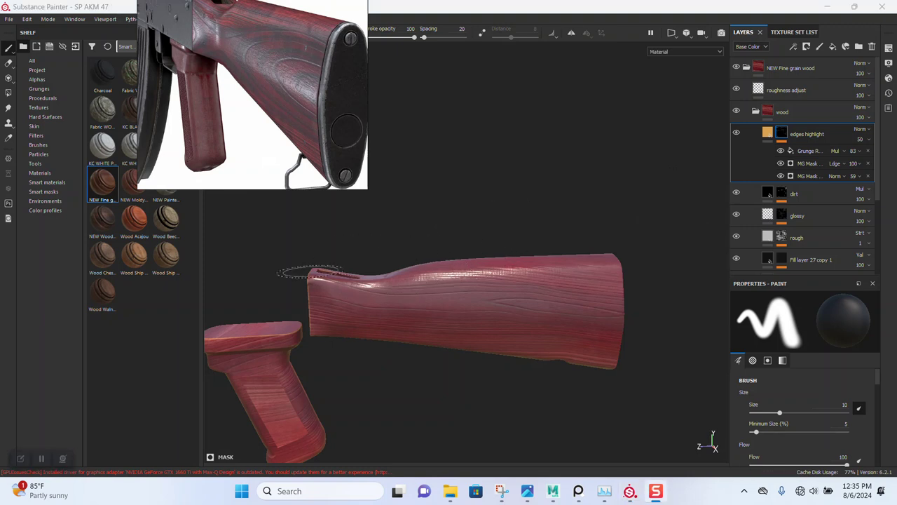
Move the reference image aside and orbit around the stock to inspect it
mouse_move(216, 156)
mouse_down()
mouse_move(372, 143)
mouse_move(348, 176)
mouse_up()
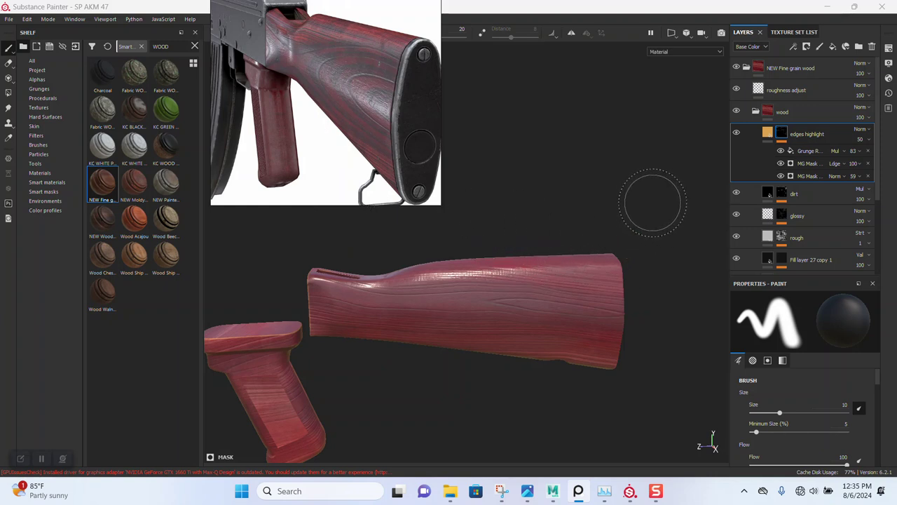
drag(349, 160, 322, 160)
mouse_move(515, 252)
alt+mouse_down()
mouse_move(513, 284)
mouse_move(535, 347)
alt+mouse_up()
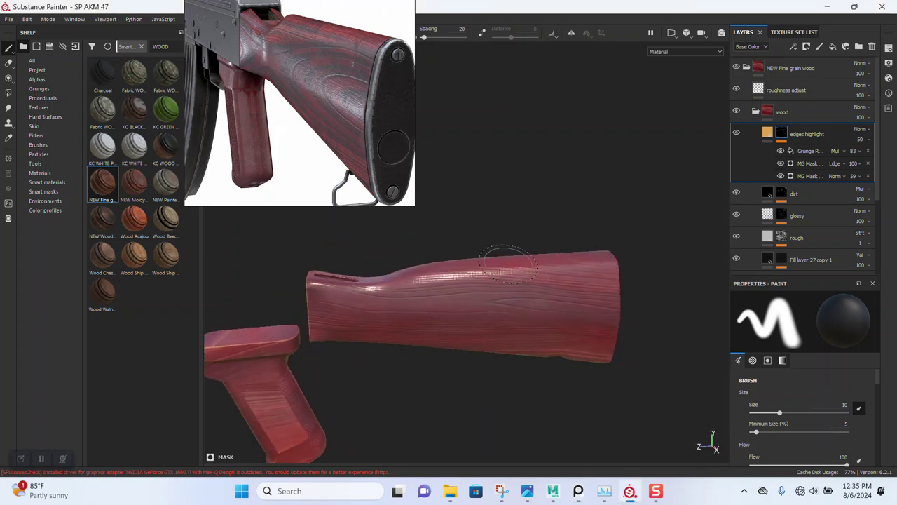
alt+drag(535, 347, 351, 315)
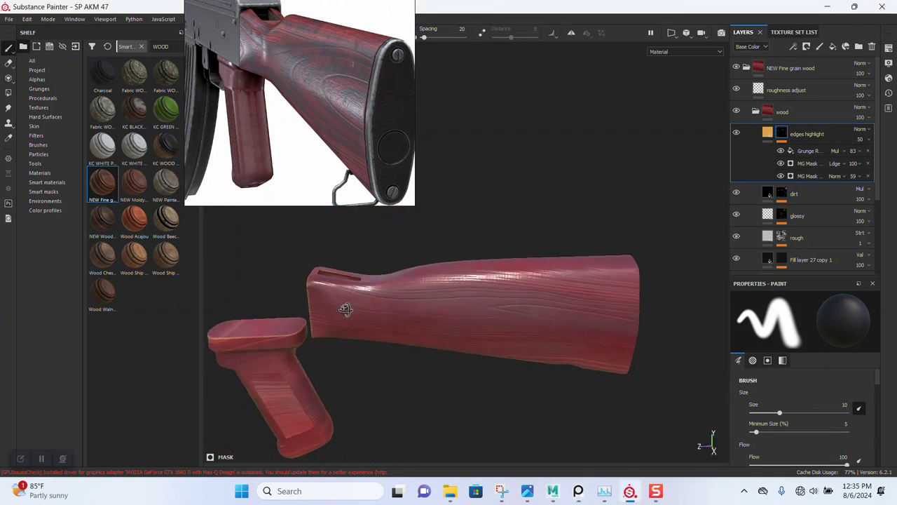
mouse_move(351, 315)
alt+right_down()
mouse_move(450, 330)
mouse_move(524, 300)
alt+right_up()
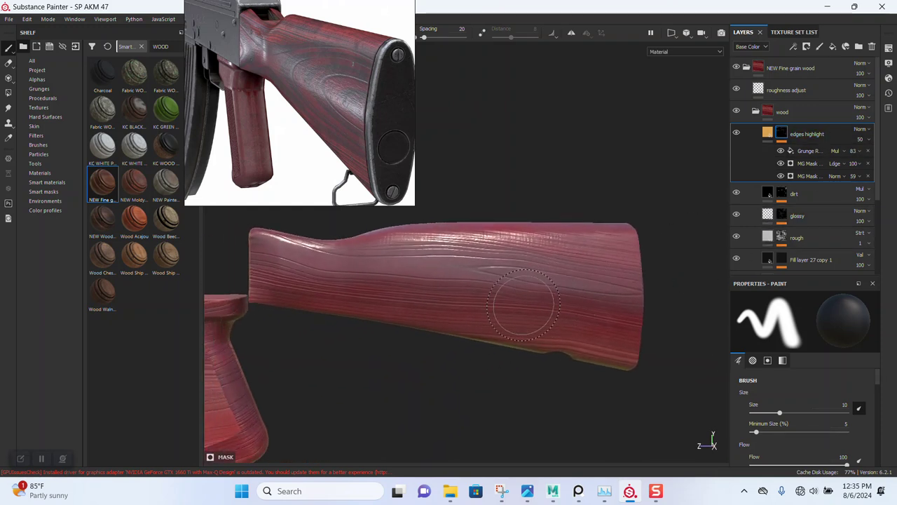
mouse_move(490, 300)
alt+right_down()
mouse_move(433, 268)
mouse_move(455, 276)
alt+right_up()
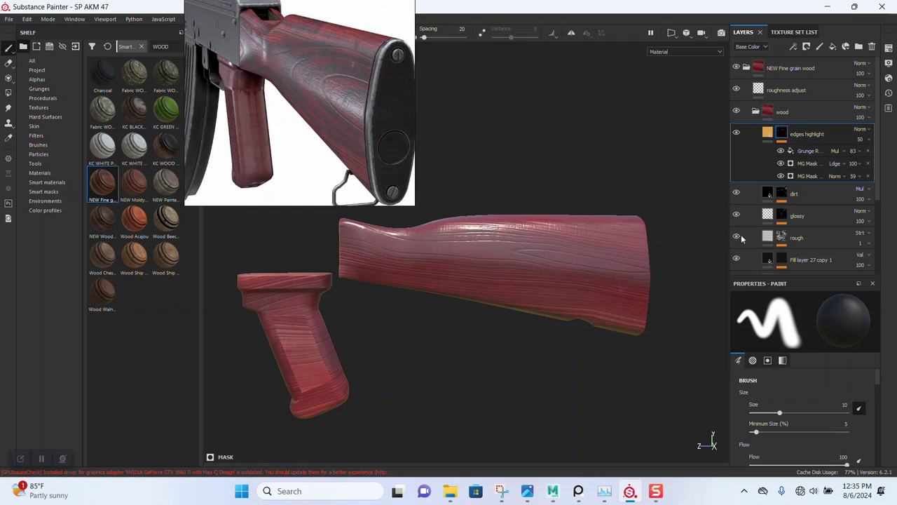
scroll(795, 220, down, 2)
Add a fill layer above grains with dark grey Base Color and Roughness about 0.55
click(799, 225)
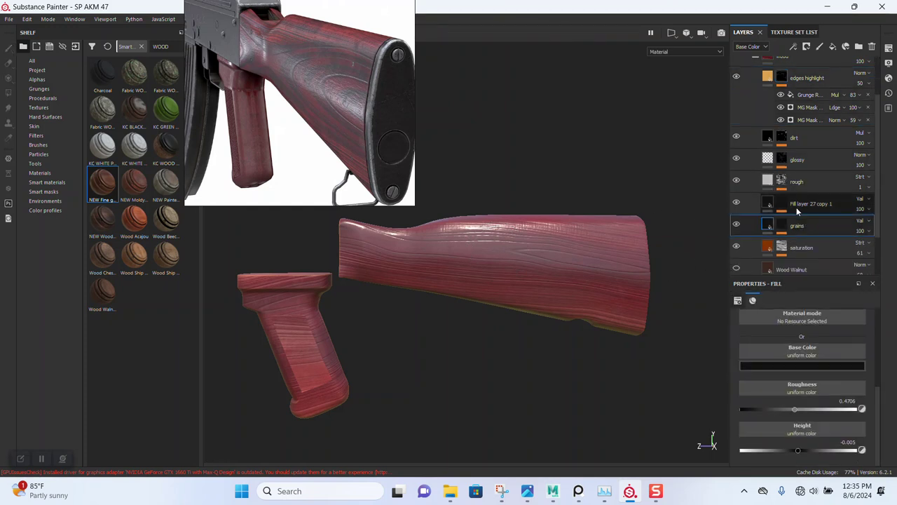
click(834, 47)
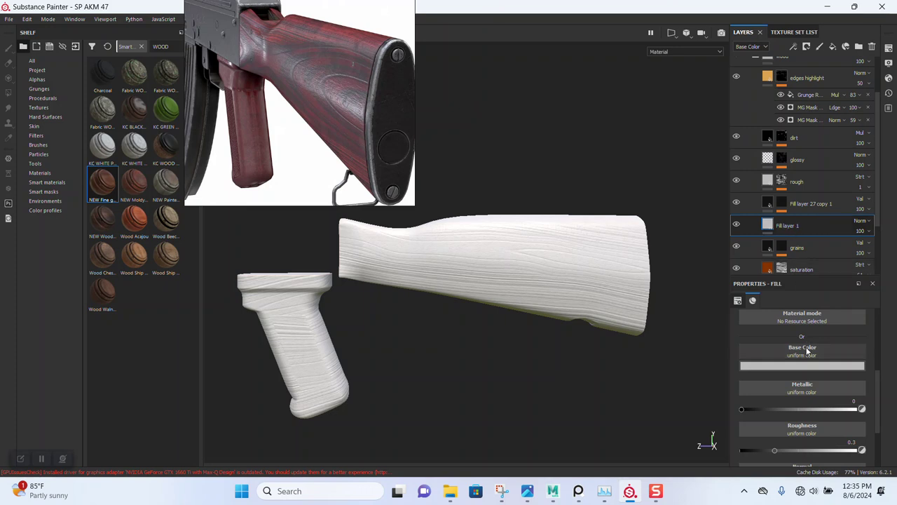
click(792, 366)
click(778, 444)
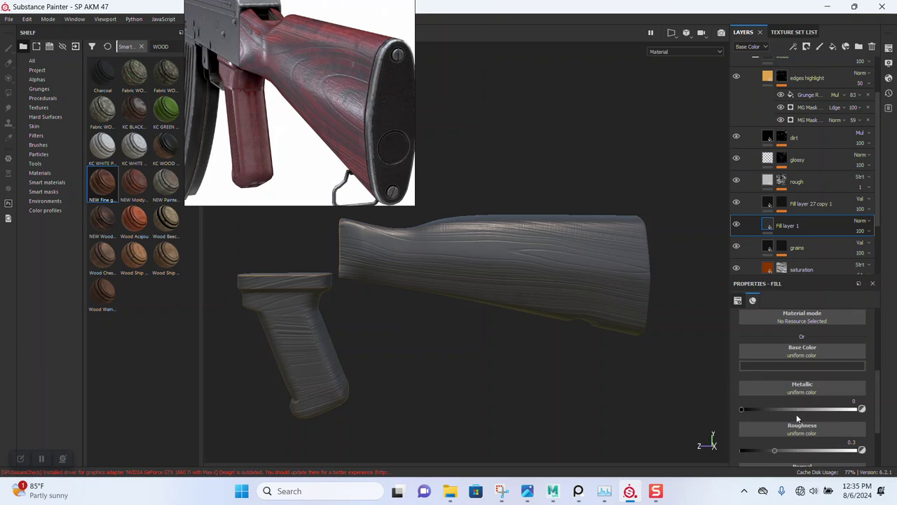
drag(784, 451, 806, 455)
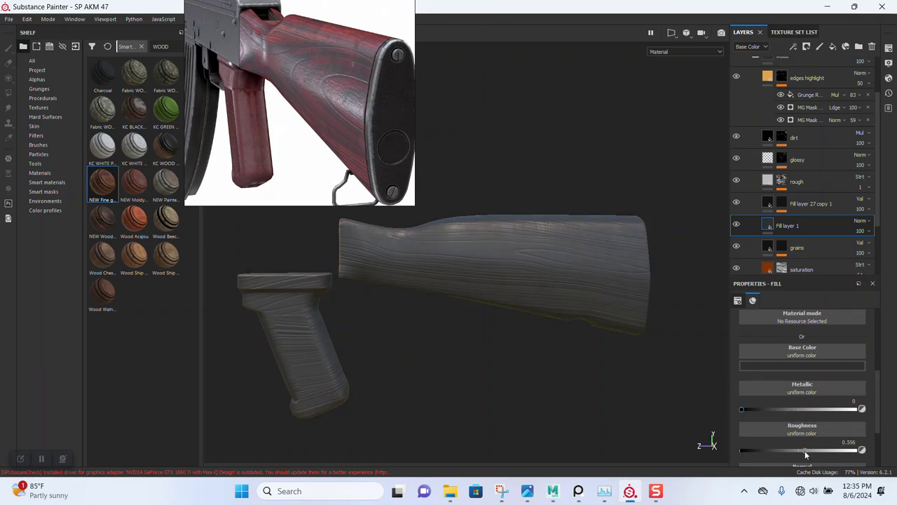
Rename the new fill layer to DIRT STAIN
double_click(789, 225)
text(DIRT STAIN)
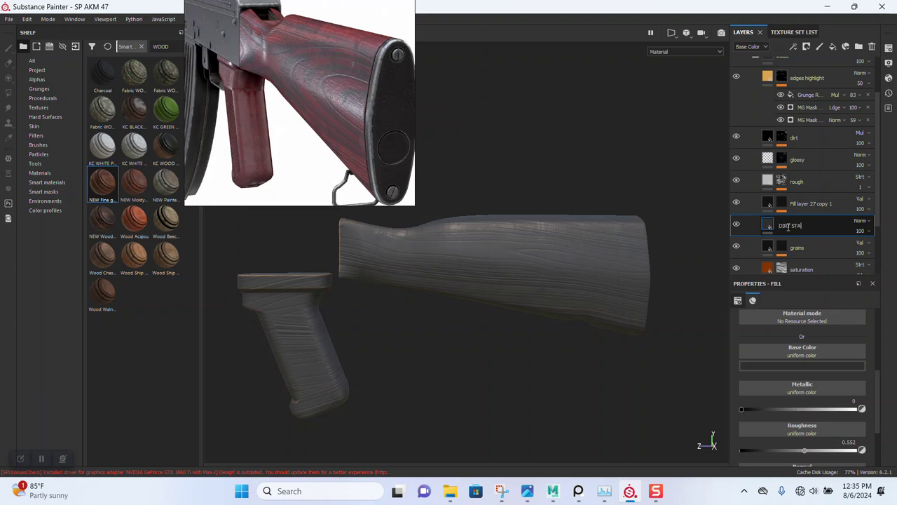
key(Return)
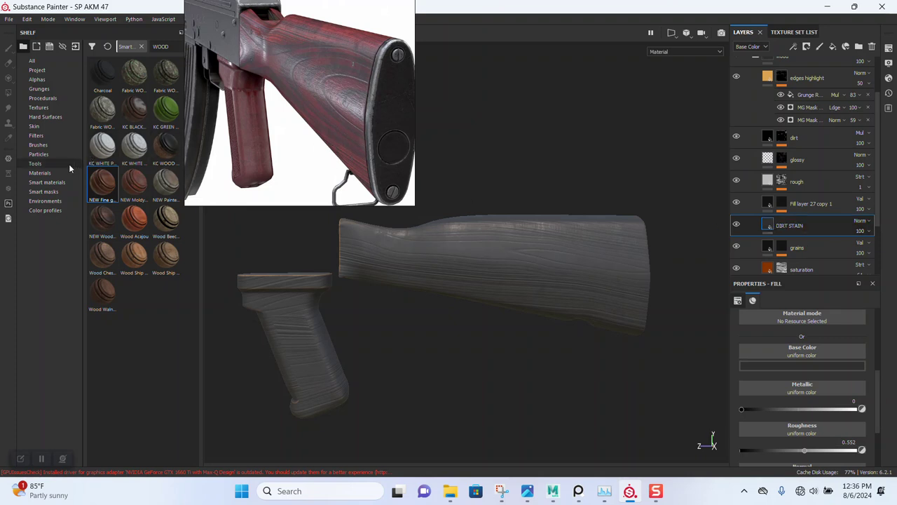
right_click(774, 226)
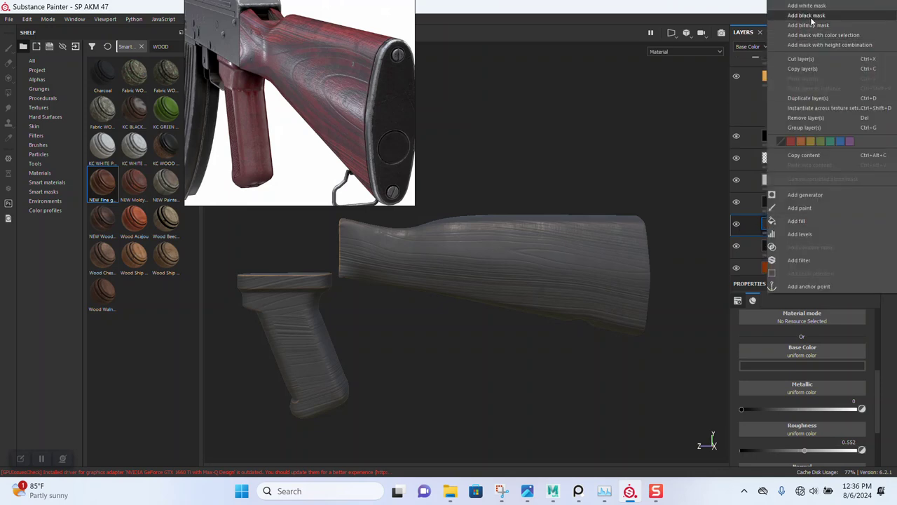
Add a black mask to DIRT STAIN and move the reference image viewer up
click(806, 14)
mouse_move(217, 172)
mouse_down()
mouse_move(320, 171)
mouse_move(413, 198)
mouse_up()
scroll(407, 192, down, 2)
scroll(407, 191, up, 3)
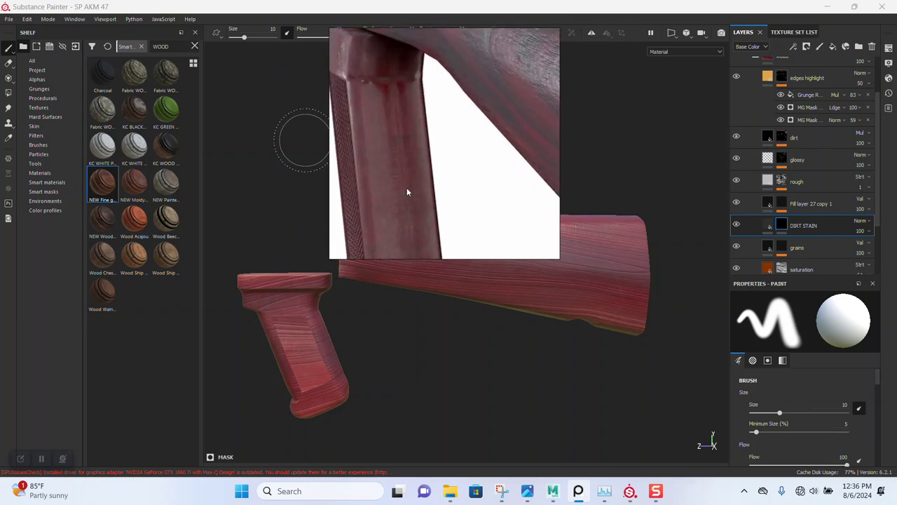
scroll(406, 191, up, 1)
scroll(406, 190, down, 1)
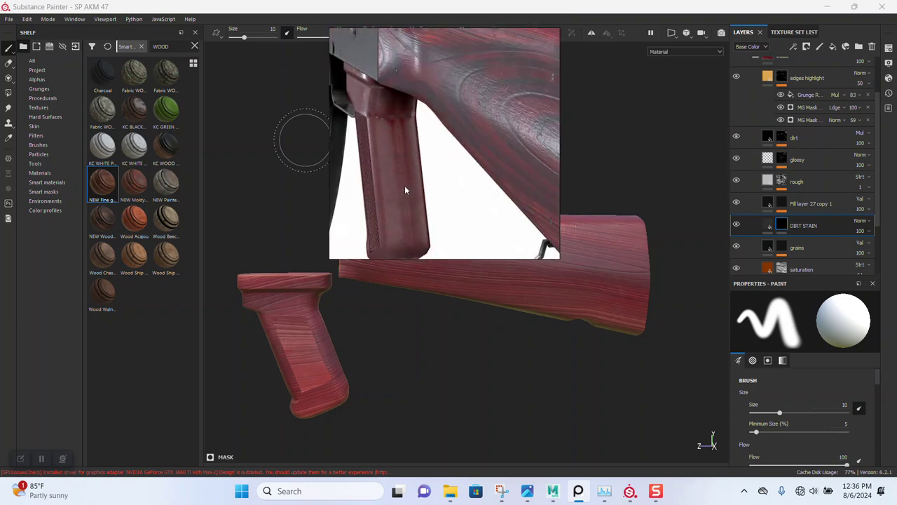
scroll(404, 190, down, 2)
drag(405, 199, 397, 115)
Orbit and zoom in on the stock to review the masked DIRT STAIN layer
mouse_move(416, 268)
alt+mouse_down()
mouse_move(394, 296)
mouse_move(403, 390)
mouse_move(422, 297)
alt+mouse_up()
alt+right_drag(423, 297, 469, 395)
mouse_move(469, 394)
alt+mouse_down()
mouse_move(449, 311)
mouse_move(467, 302)
alt+mouse_up()
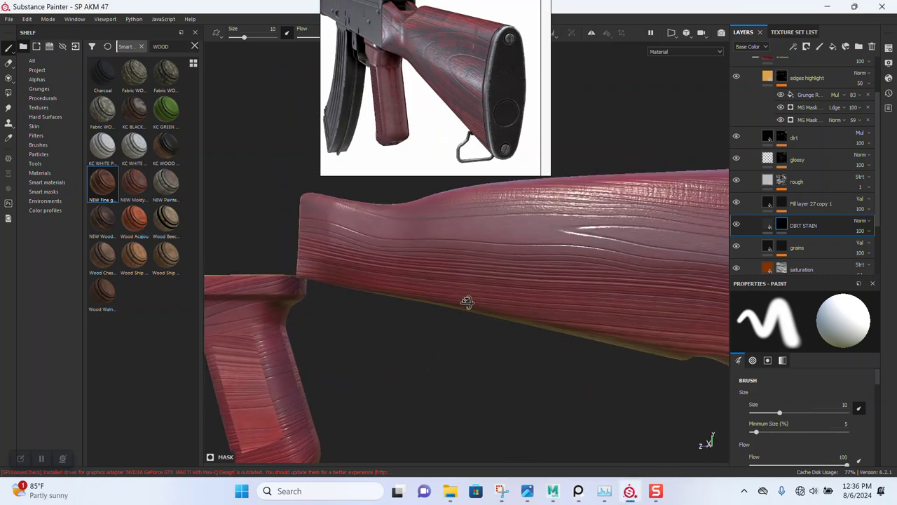
scroll(467, 302, down, 2)
scroll(473, 330, down, 2)
scroll(423, 293, down, 1)
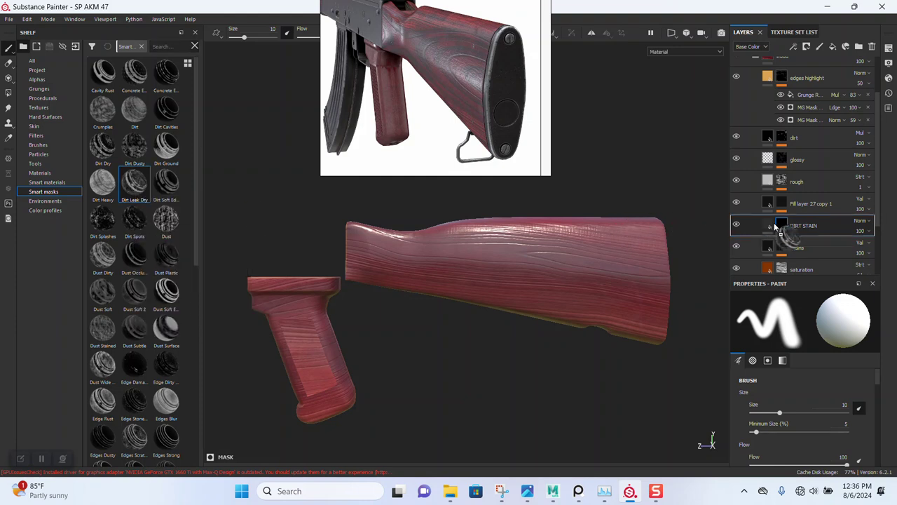
Try the Dirt Leak Dry smart mask on DIRT STAIN, then undo it
drag(135, 189, 804, 225)
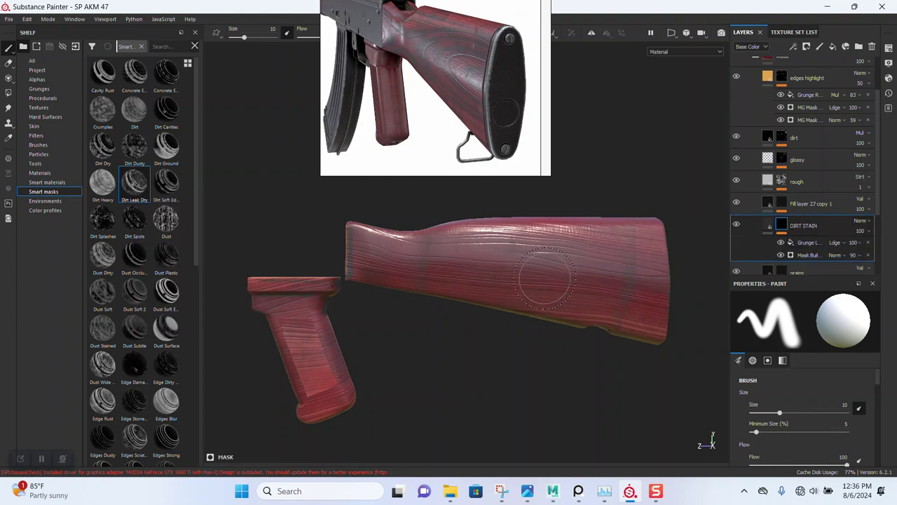
scroll(416, 297, up, 2)
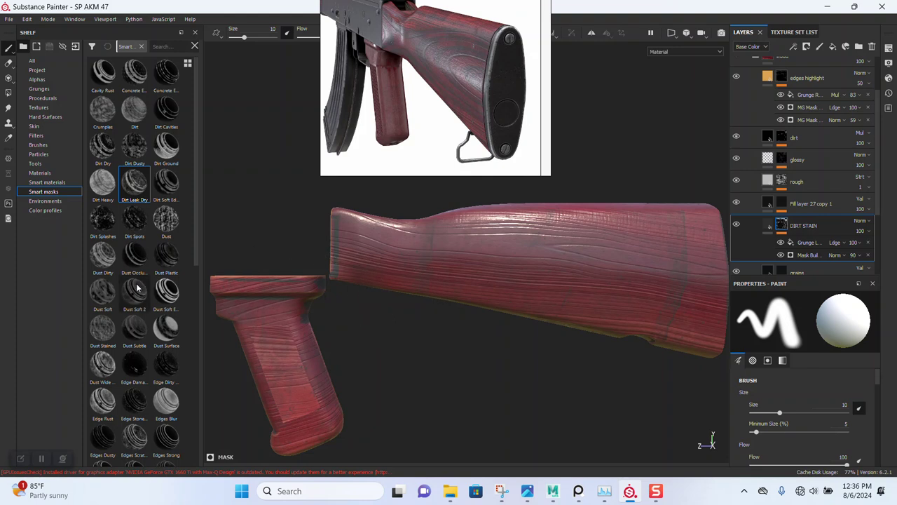
key(ctrl+z)
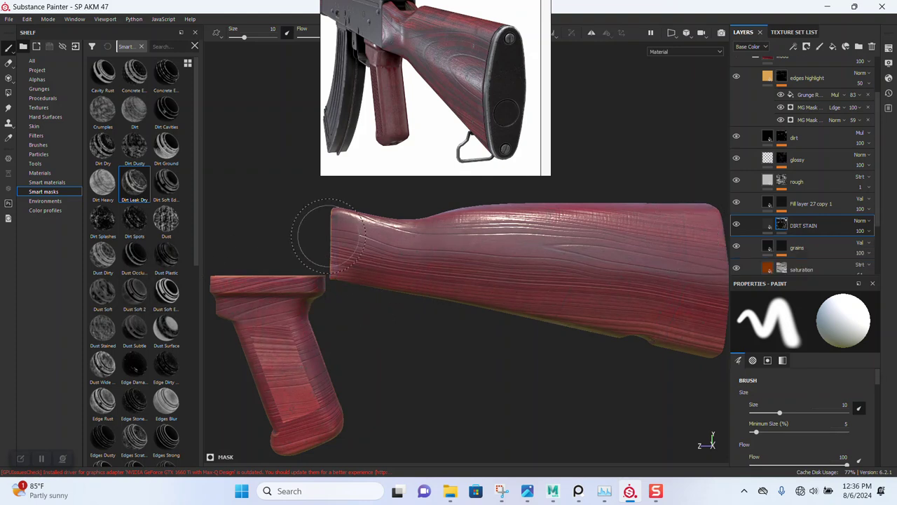
Try the Dust Stained mask, then search the shelf for 'DUST' and apply Dirt Dusty to DIRT STAIN
text(sIN)
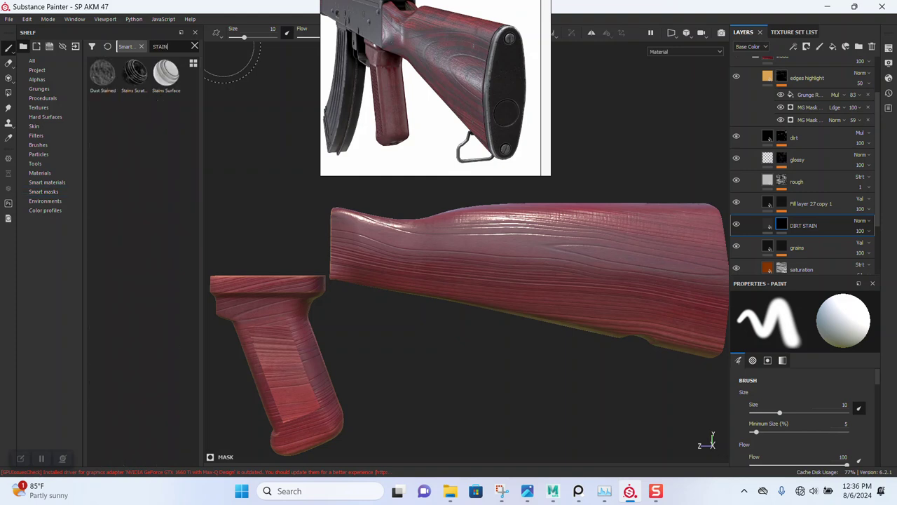
drag(104, 75, 784, 226)
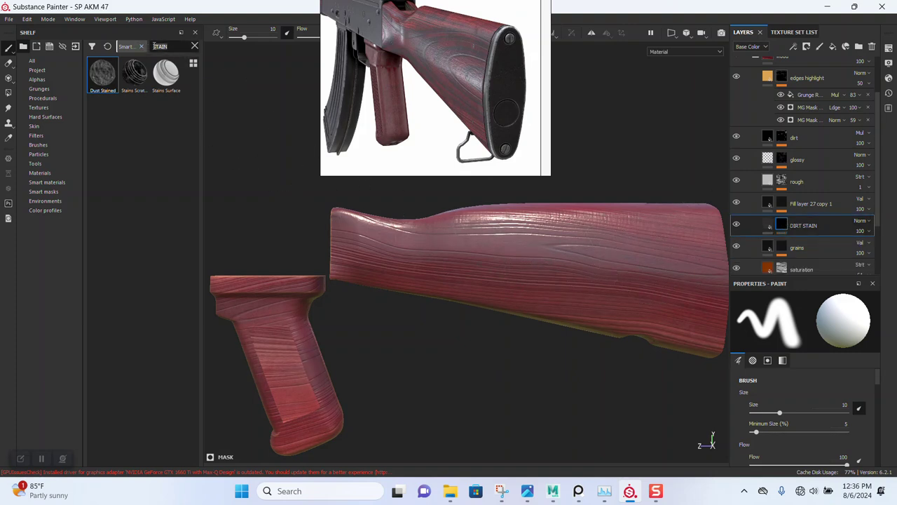
click(191, 47)
text(DUST)
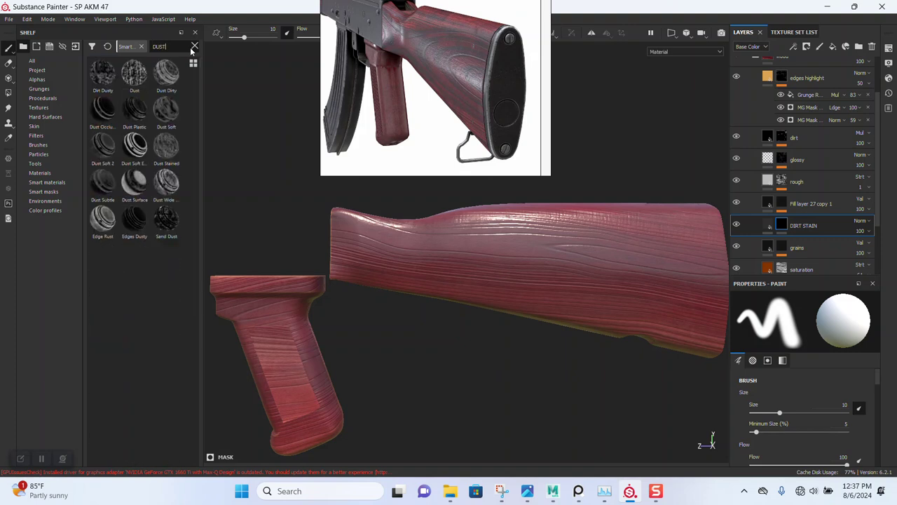
mouse_move(102, 73)
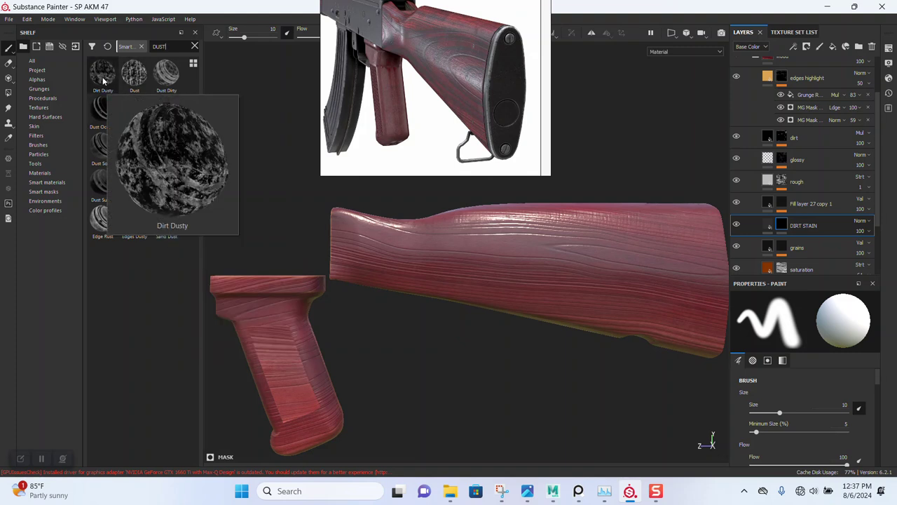
drag(103, 80, 781, 226)
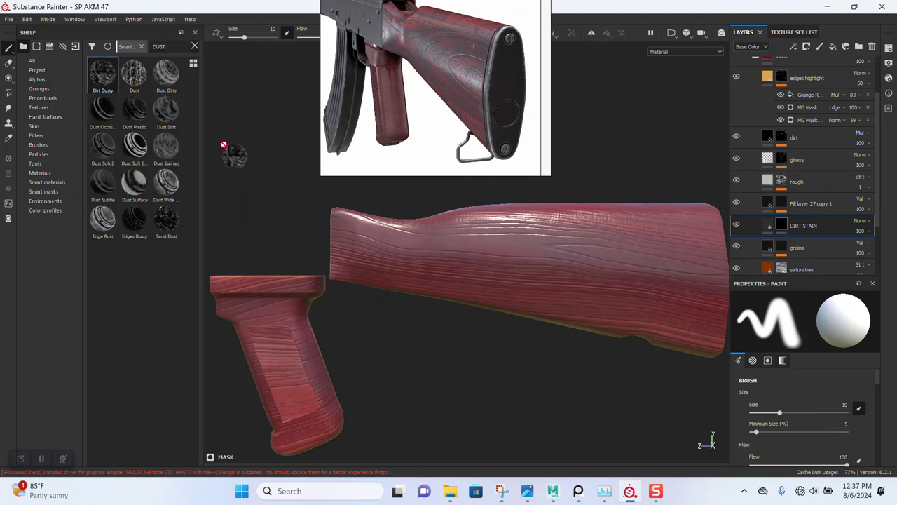
Undo the Dirt Dusty mask and apply the Dust Wide smart mask to DIRT STAIN
click(780, 226)
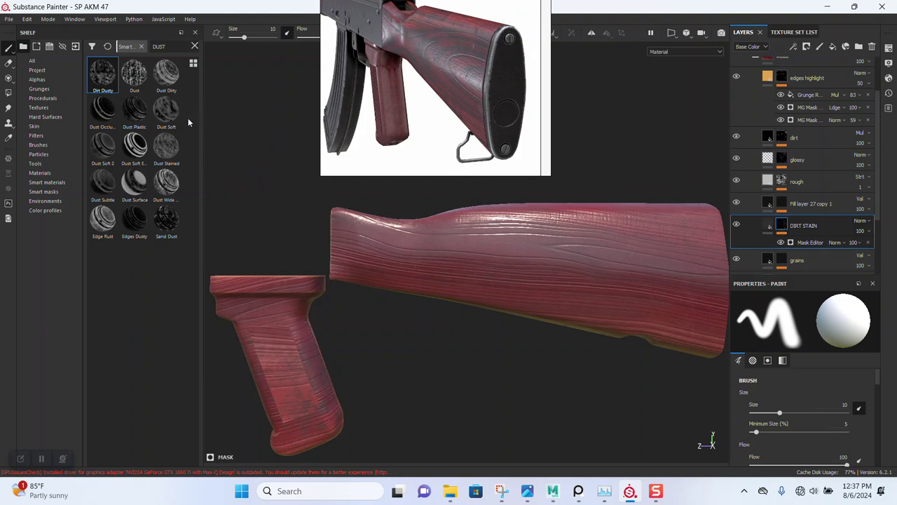
key(ctrl+z)
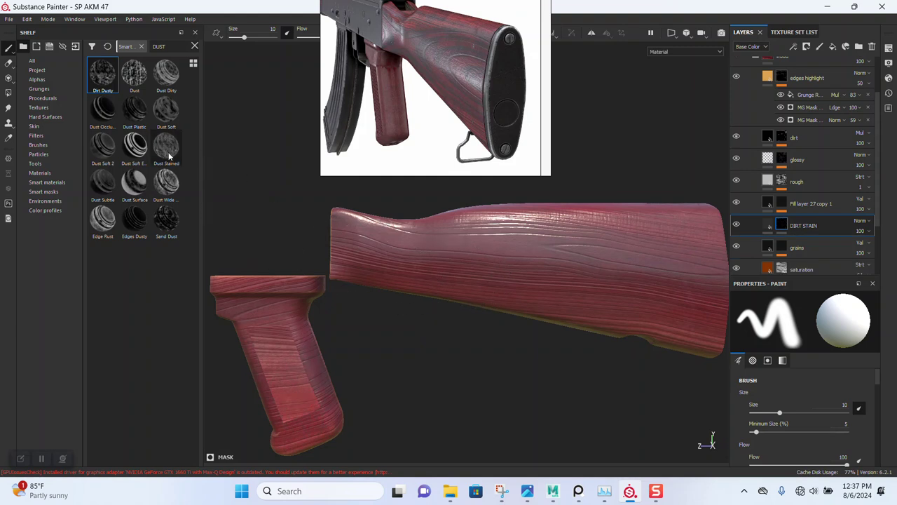
drag(165, 187, 802, 228)
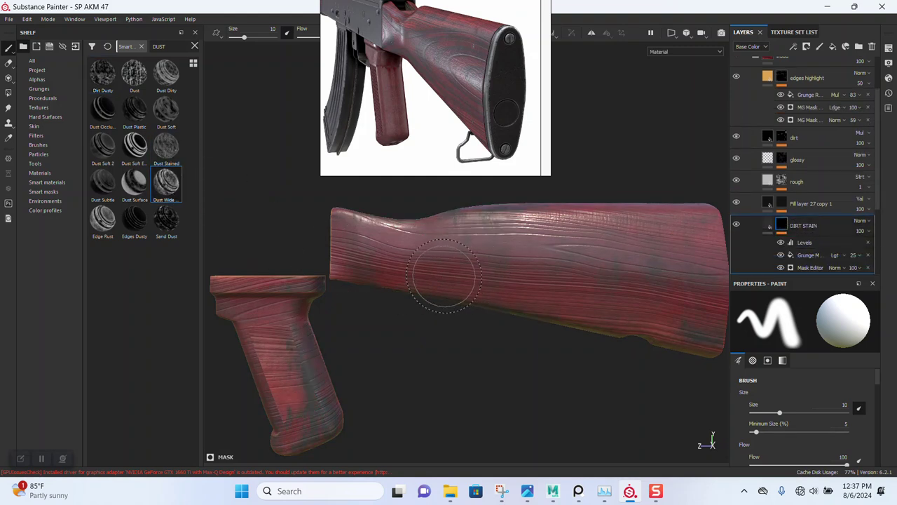
scroll(448, 275, up, 2)
scroll(501, 280, down, 2)
mouse_move(515, 271)
alt+mouse_down()
mouse_move(625, 316)
mouse_move(623, 360)
mouse_move(491, 267)
alt+mouse_up()
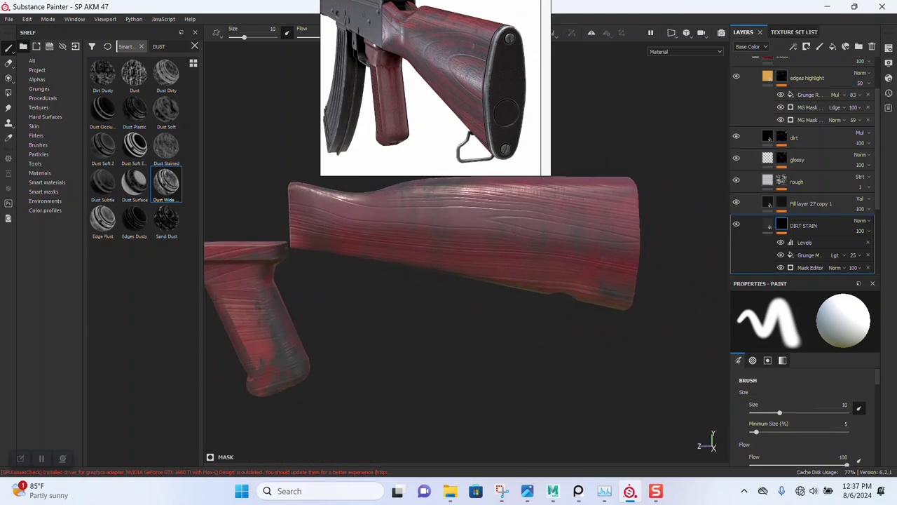
scroll(806, 225, down, 3)
Select the dirt mask's Grunge Map fill and tune its balance to about 0.73
click(799, 158)
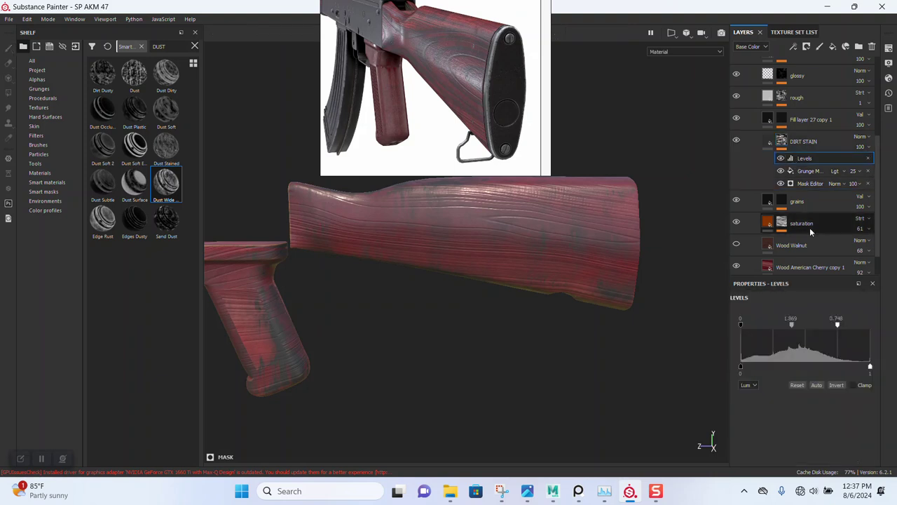
click(810, 172)
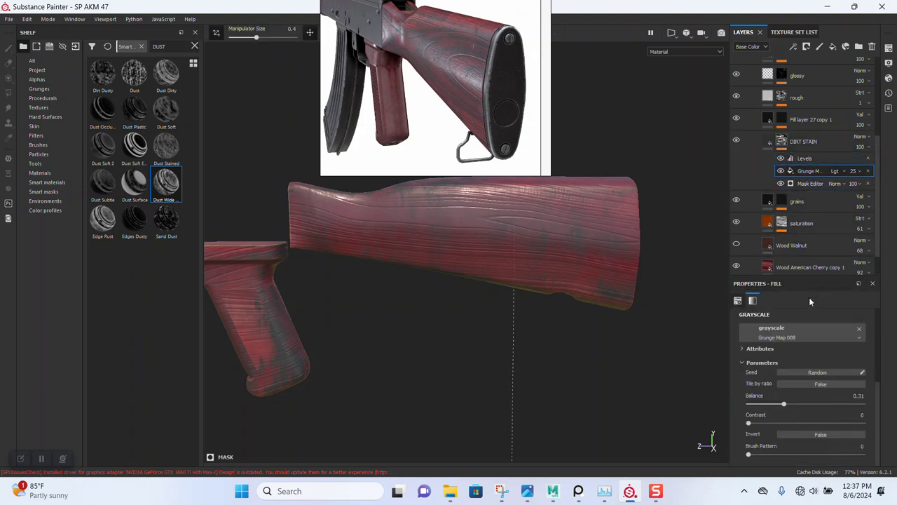
drag(785, 404, 853, 405)
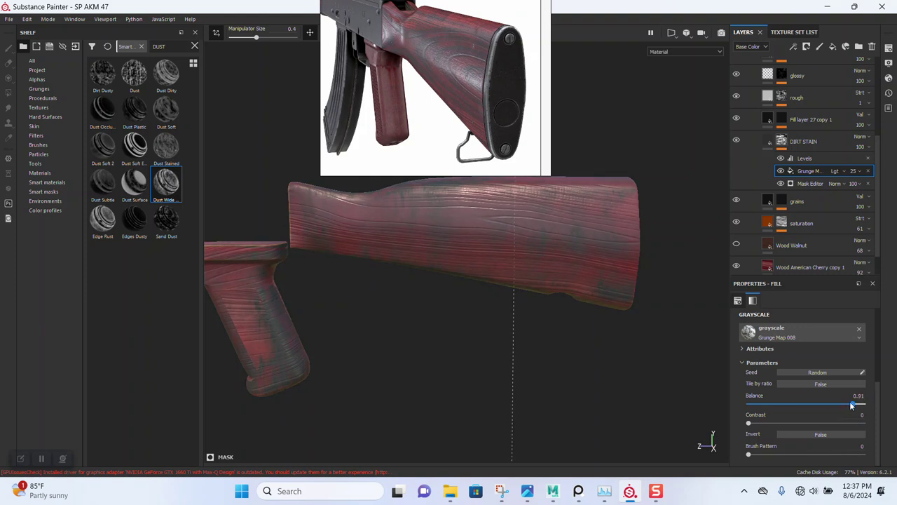
drag(840, 404, 837, 404)
scroll(403, 256, down, 3)
alt+middle_drag(402, 257, 529, 314)
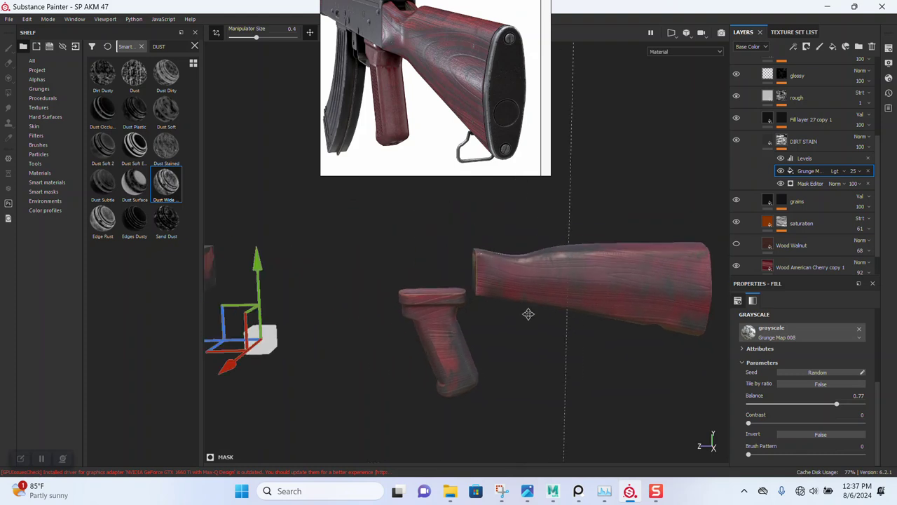
scroll(468, 293, up, 3)
mouse_move(468, 294)
alt+middle_down()
mouse_move(565, 297)
mouse_move(476, 287)
alt+middle_up()
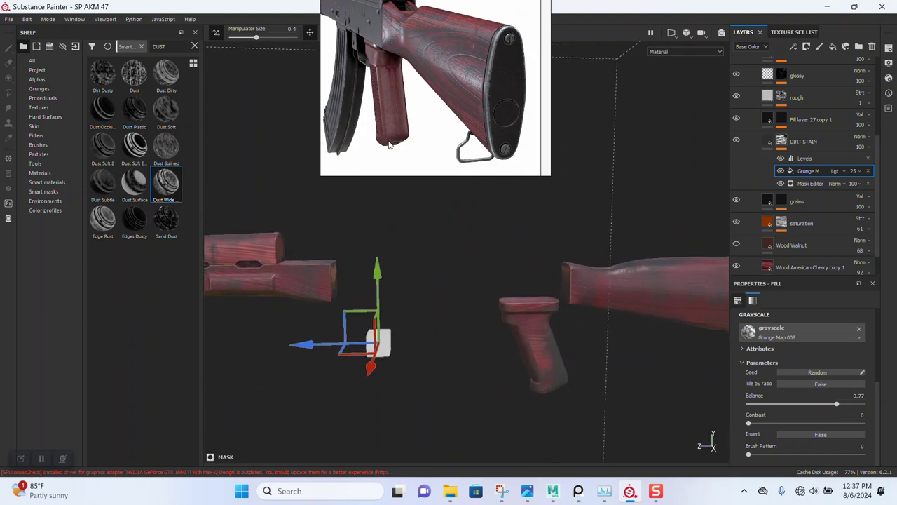
mouse_move(703, 362)
alt+mouse_down()
mouse_move(451, 304)
mouse_move(591, 378)
mouse_move(582, 314)
alt+mouse_up()
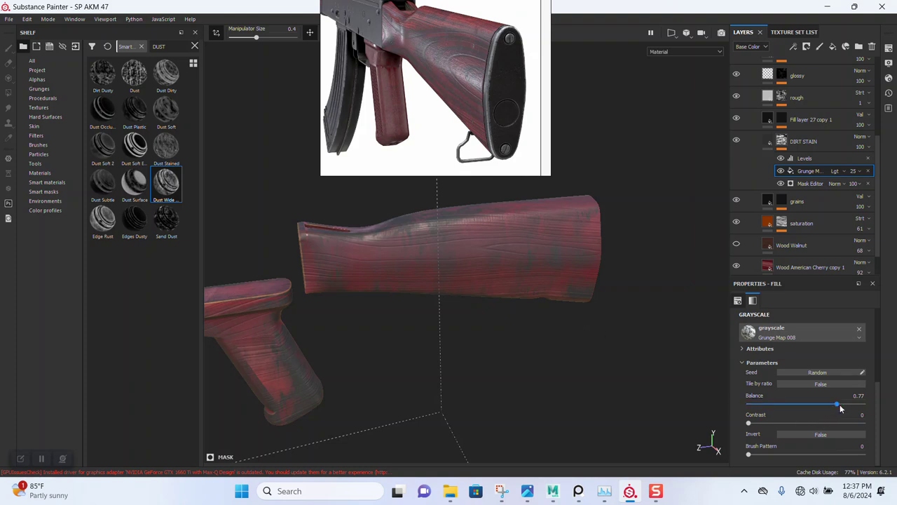
mouse_move(855, 409)
mouse_down()
mouse_move(794, 412)
mouse_move(869, 417)
mouse_move(833, 418)
mouse_up()
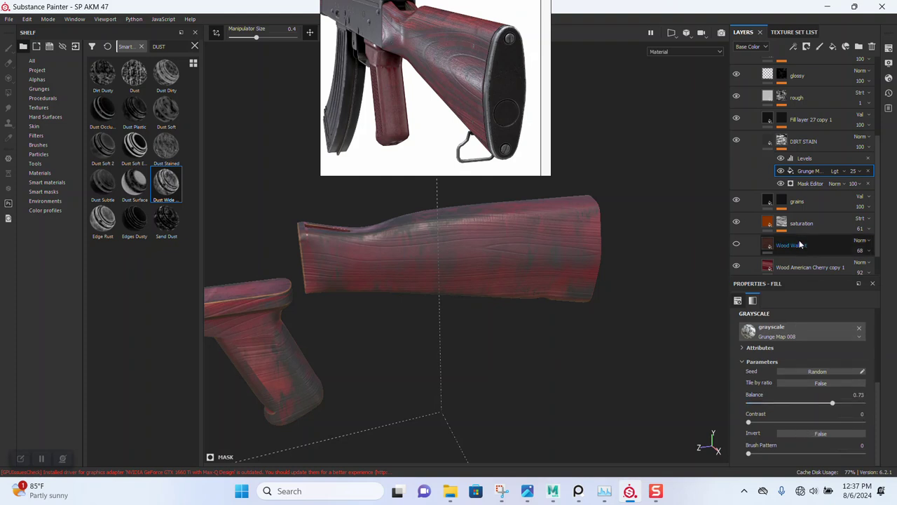
click(813, 184)
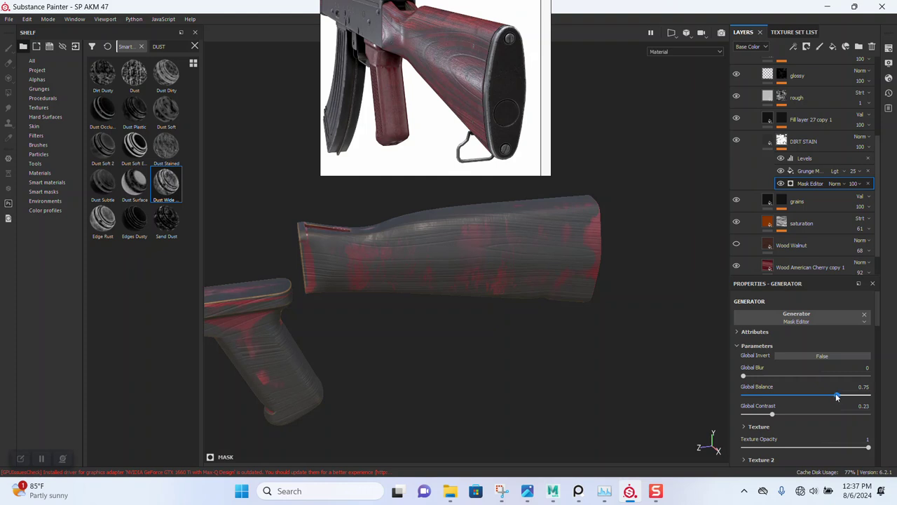
Set the Mask Editor's Global Balance to 0.7 and Global Blur to 0.78
drag(836, 396, 830, 396)
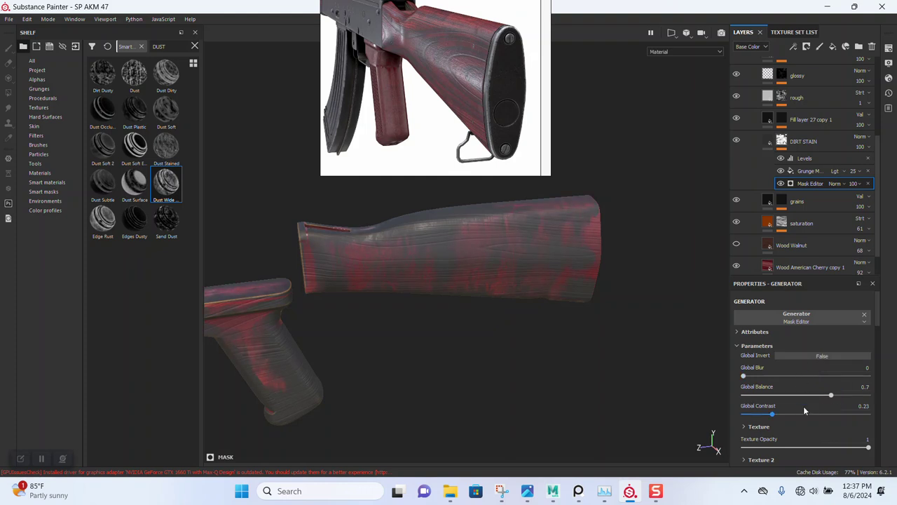
drag(759, 376, 759, 379)
drag(780, 378, 757, 383)
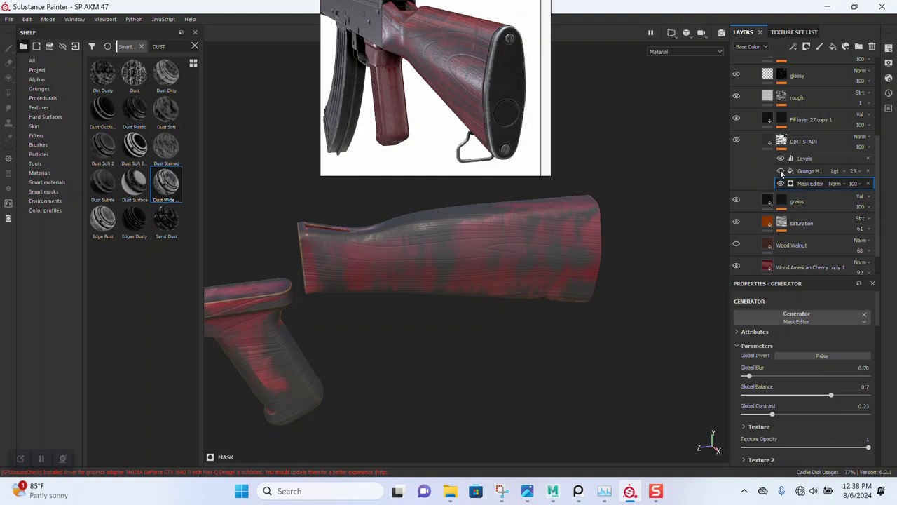
Inspect the stock, then delete the Levels and Grunge Map effects from the dirt mask
alt+right_drag(528, 272, 414, 196)
alt+drag(413, 196, 449, 238)
mouse_move(448, 239)
alt+right_down()
mouse_move(459, 270)
mouse_move(435, 277)
alt+right_up()
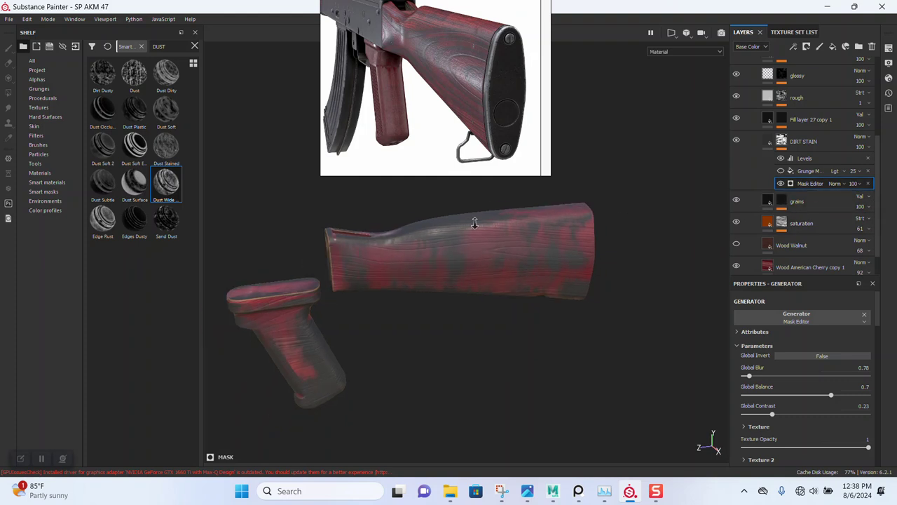
mouse_move(434, 276)
alt+mouse_down()
mouse_move(434, 366)
mouse_move(531, 337)
mouse_move(447, 312)
mouse_move(411, 316)
mouse_move(601, 265)
mouse_move(511, 315)
mouse_move(430, 406)
mouse_move(449, 421)
mouse_move(510, 315)
alt+mouse_up()
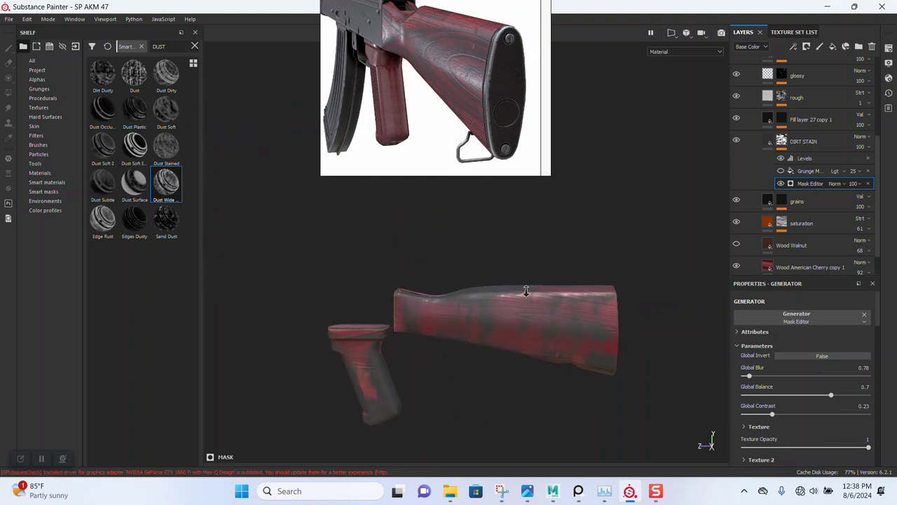
mouse_move(510, 315)
alt+right_down()
mouse_move(516, 310)
mouse_move(535, 344)
alt+right_up()
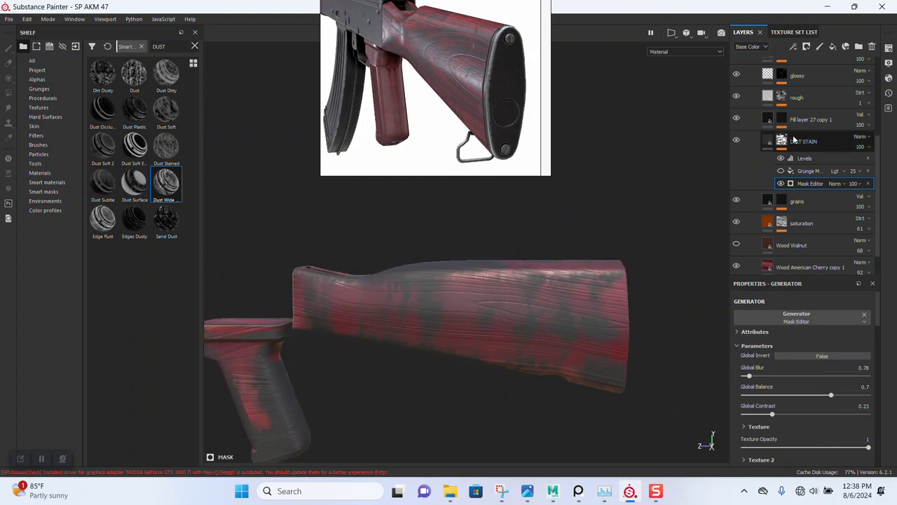
click(870, 158)
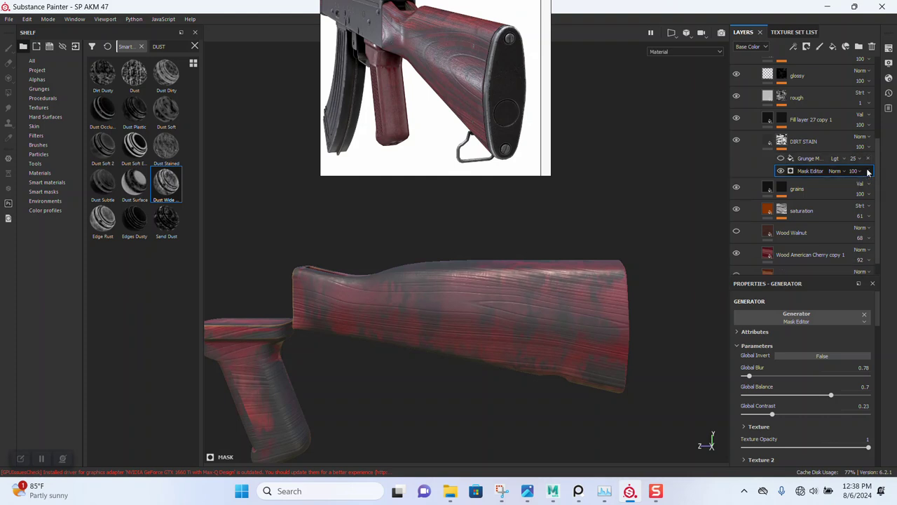
click(869, 160)
click(782, 141)
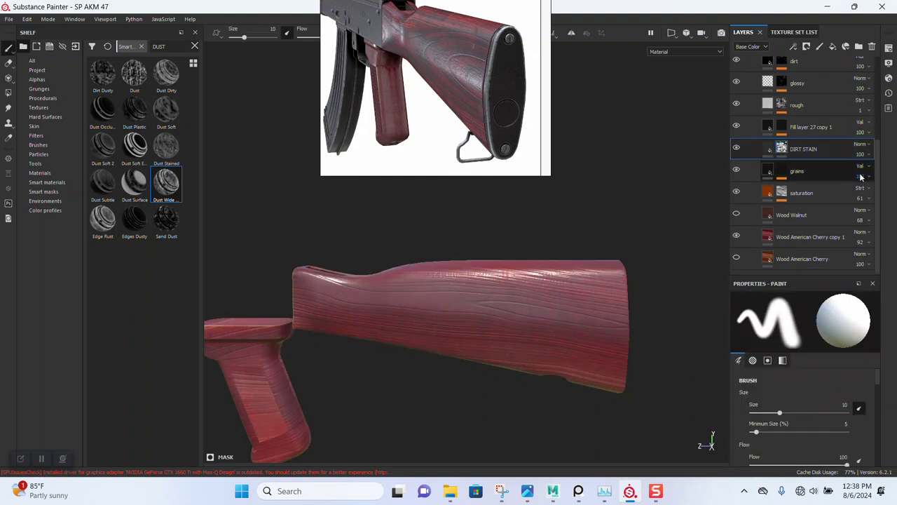
Reduce the Mask Editor effect's opacity to 63 and review the faded dirt on stock and grip
alt+drag(595, 287, 677, 210)
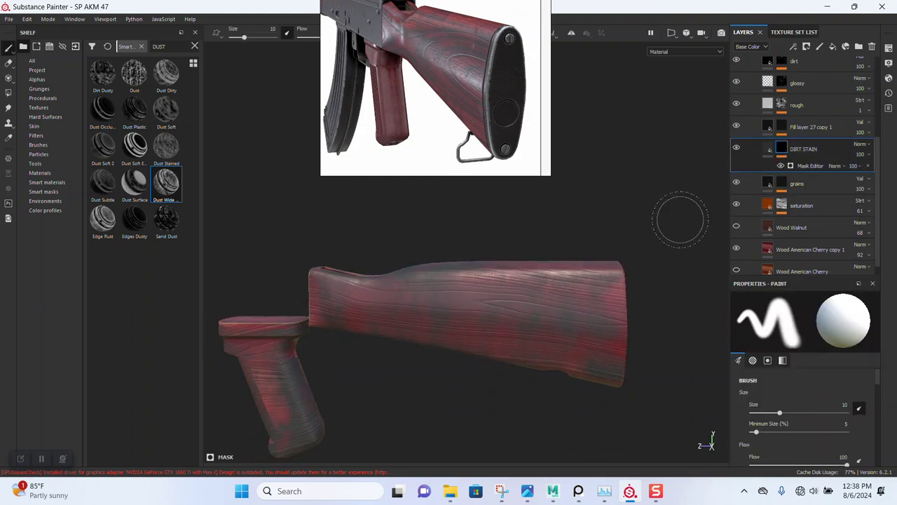
click(861, 166)
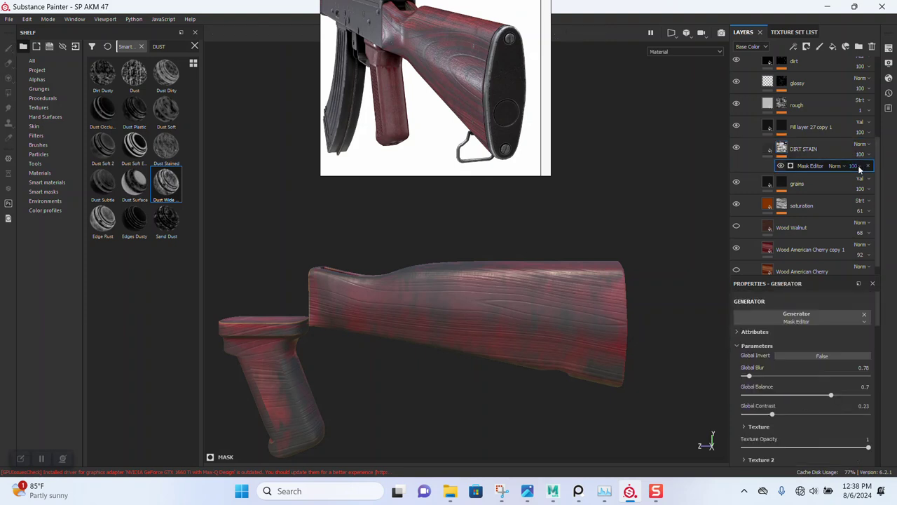
click(864, 182)
drag(863, 183, 875, 185)
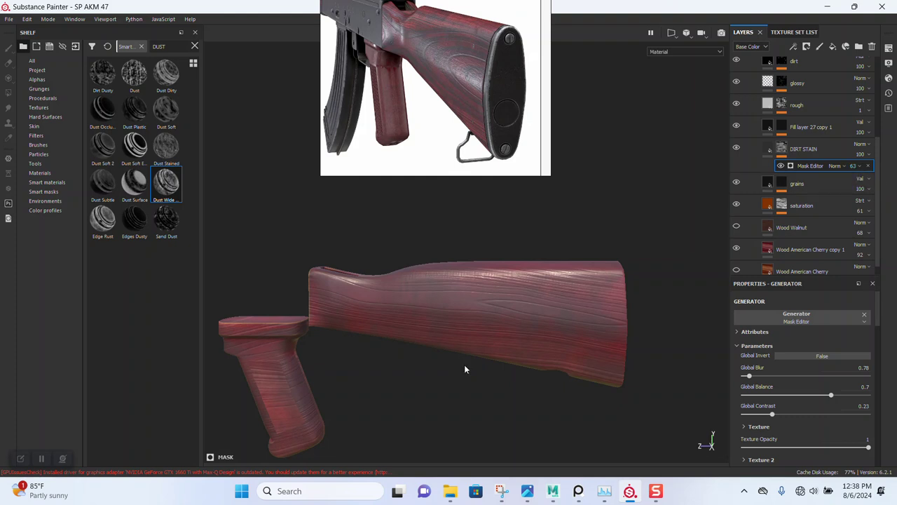
scroll(465, 367, down, 3)
middle_drag(465, 367, 444, 287)
scroll(444, 287, up, 3)
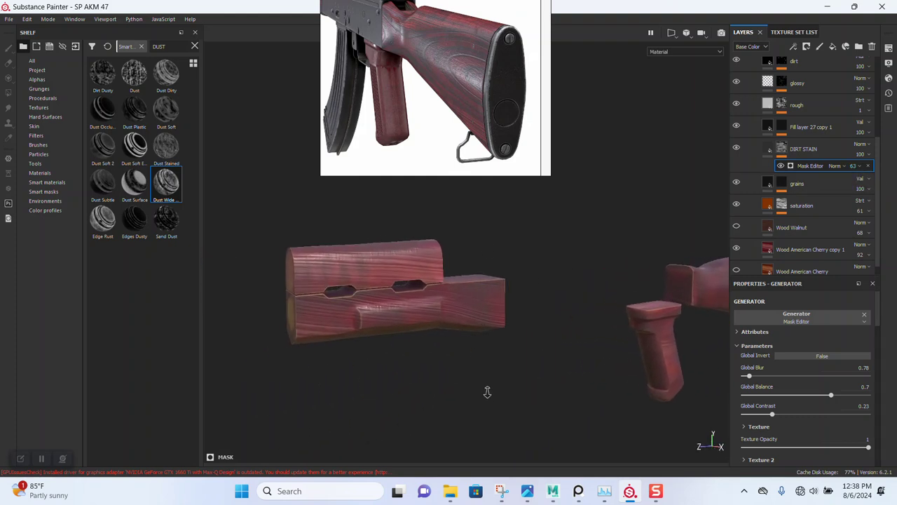
scroll(487, 393, up, 2)
alt+drag(452, 293, 489, 282)
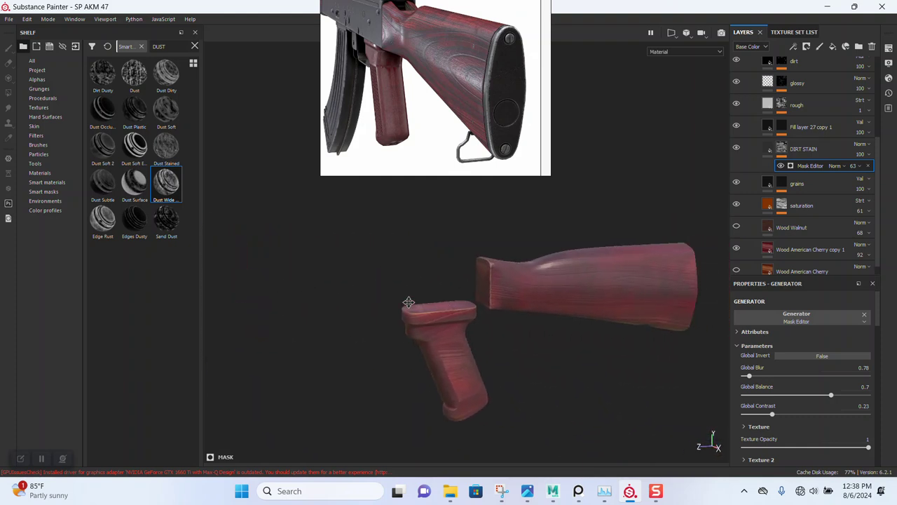
middle_drag(489, 282, 657, 223)
click(790, 149)
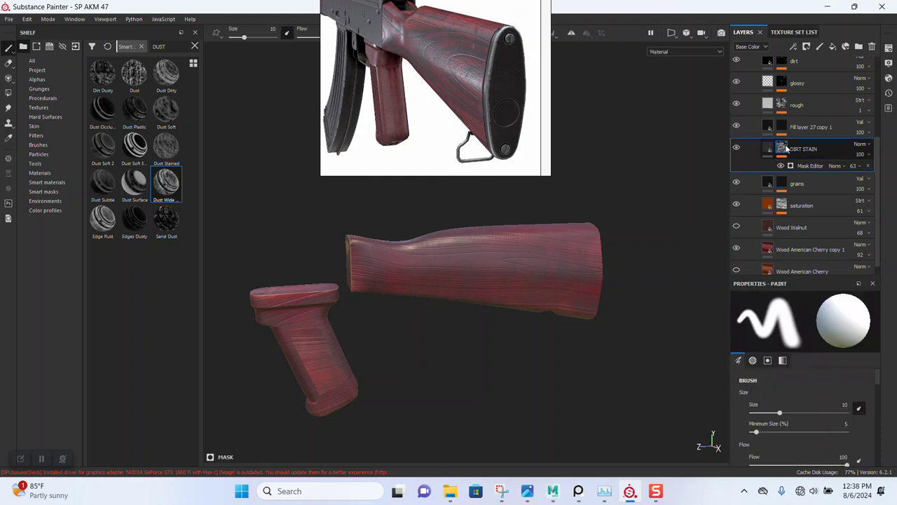
Add a fill effect to the dirt mask using the Grunge Dirt Scratchy texture
right_click(774, 146)
click(803, 357)
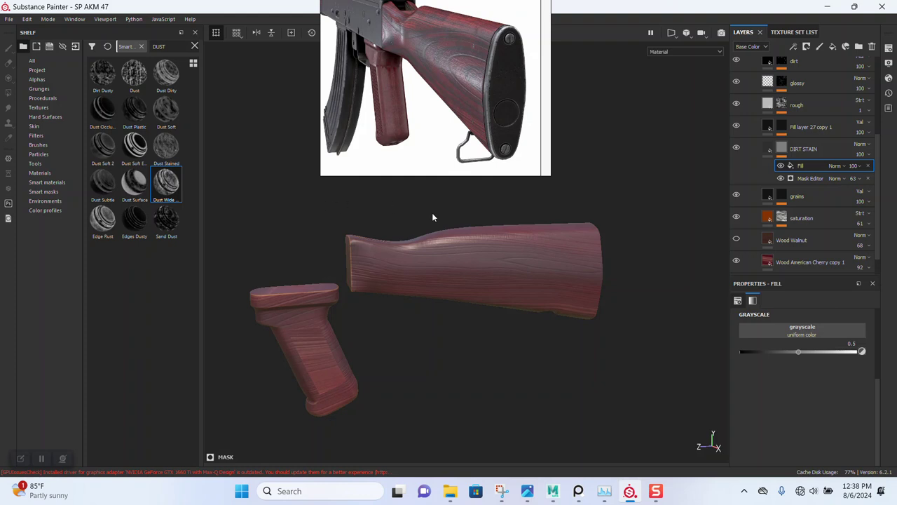
click(785, 331)
text(RUNG)
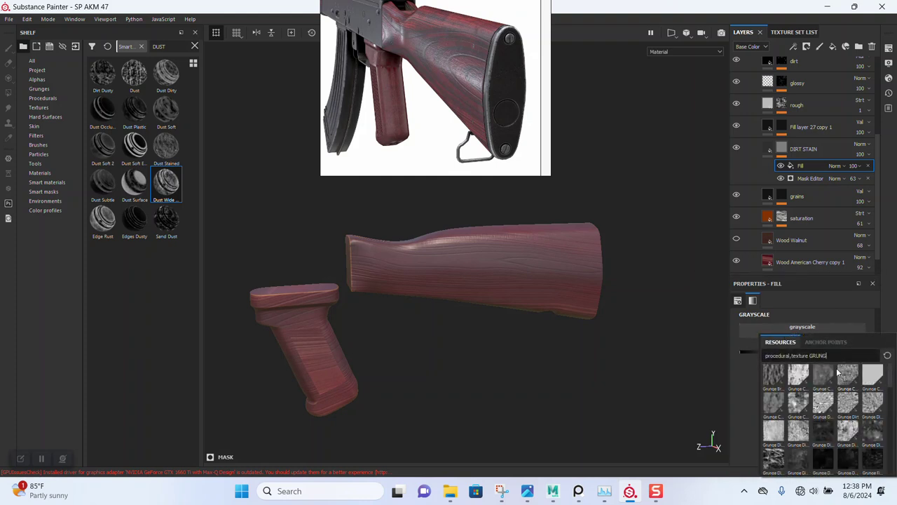
mouse_move(872, 436)
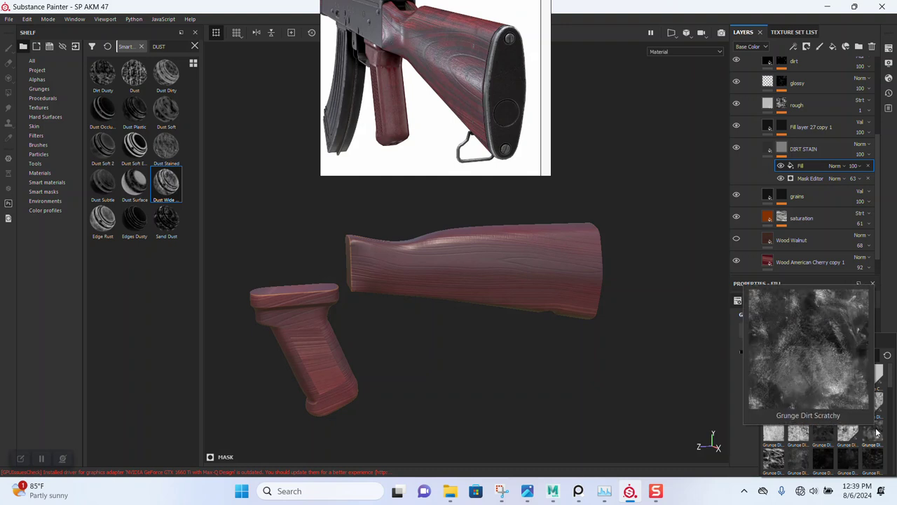
click(876, 433)
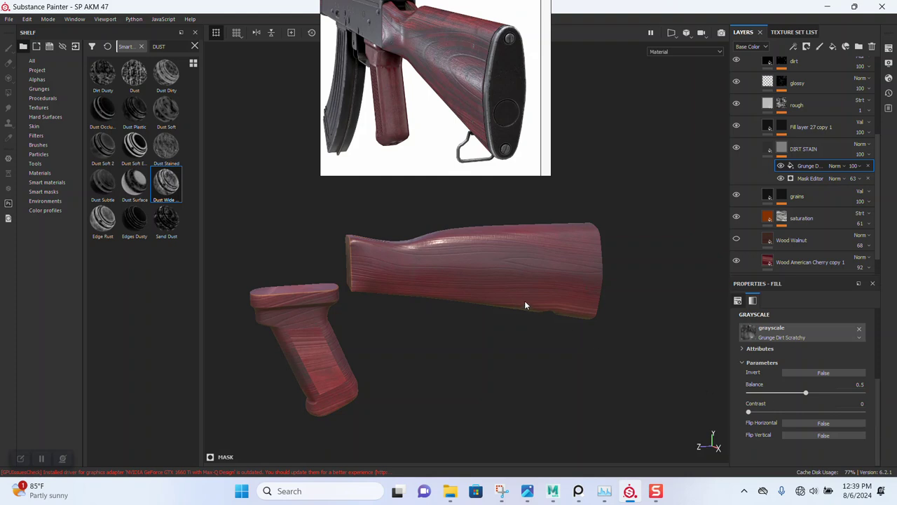
Set the grunge fill to Multiply blending and raise its balance to about 0.79
click(846, 166)
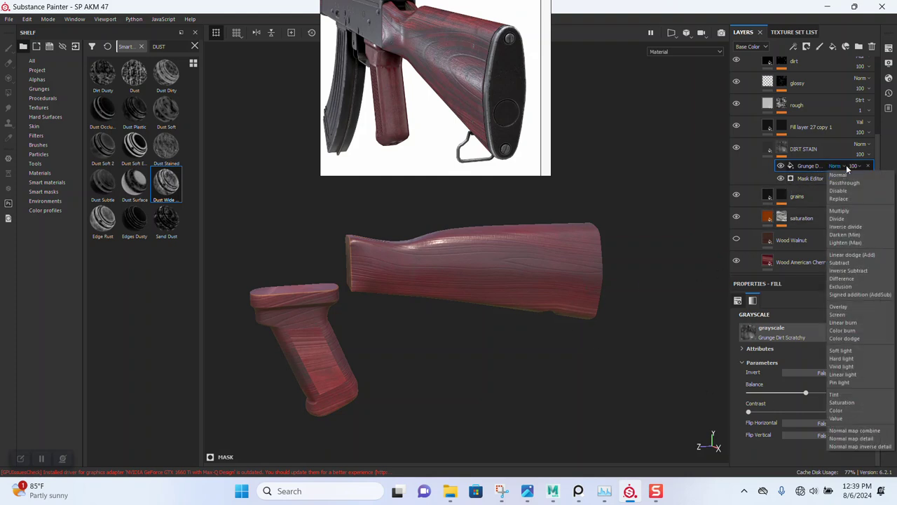
click(846, 211)
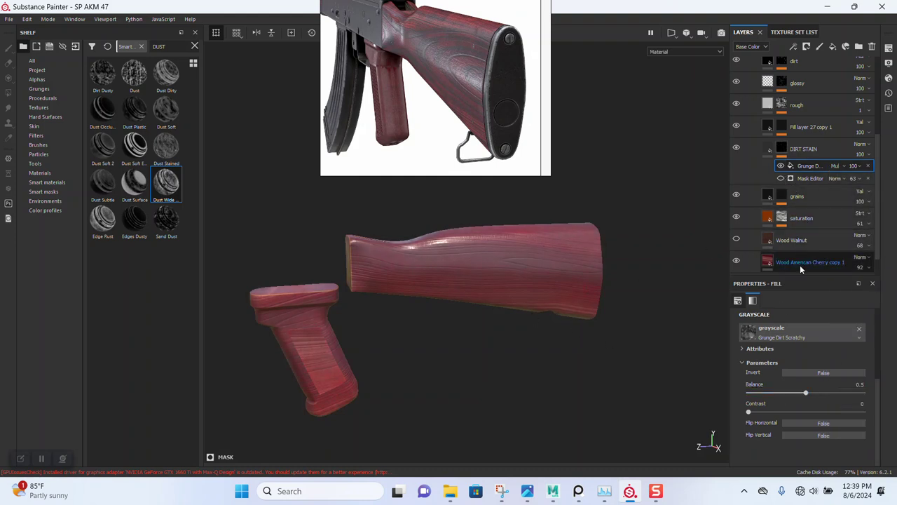
drag(806, 395, 834, 395)
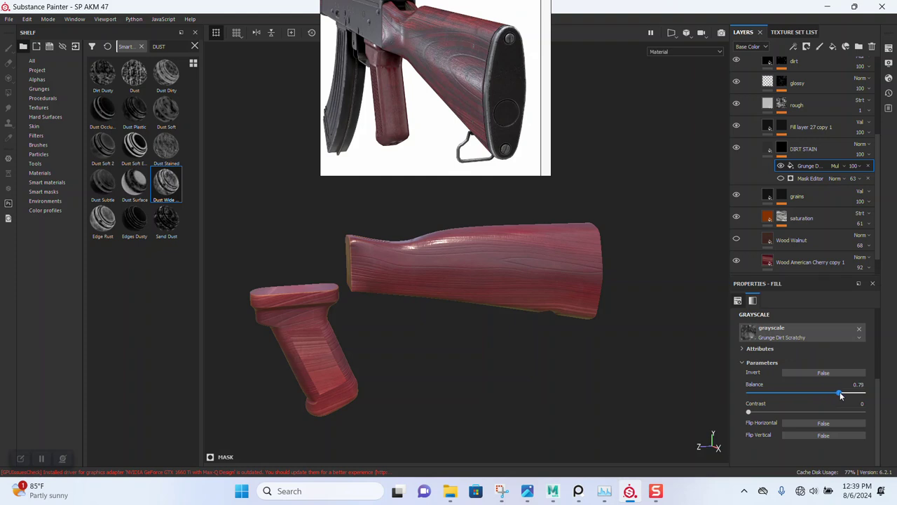
click(844, 166)
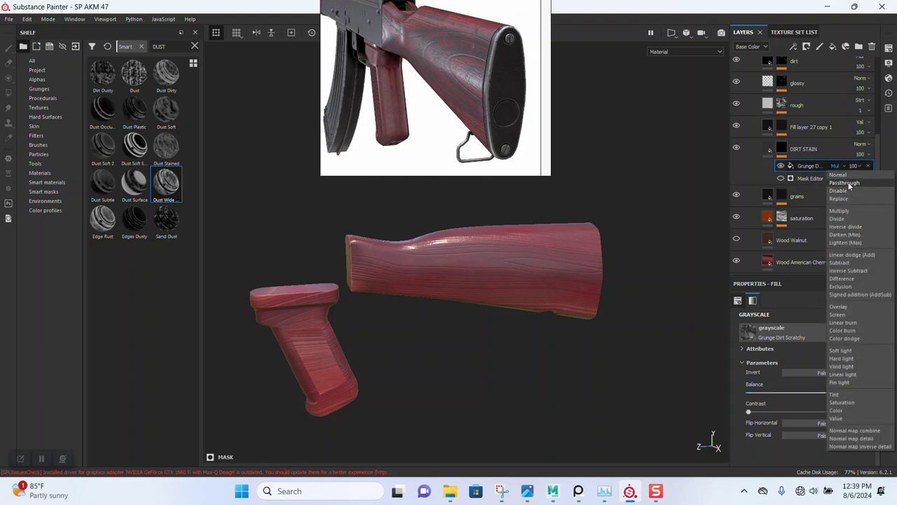
Switch the grunge fill to Passthrough blending and lower its balance slightly
click(849, 183)
mouse_move(828, 397)
mouse_down()
mouse_move(844, 399)
mouse_move(837, 400)
mouse_up()
scroll(801, 377, up, 2)
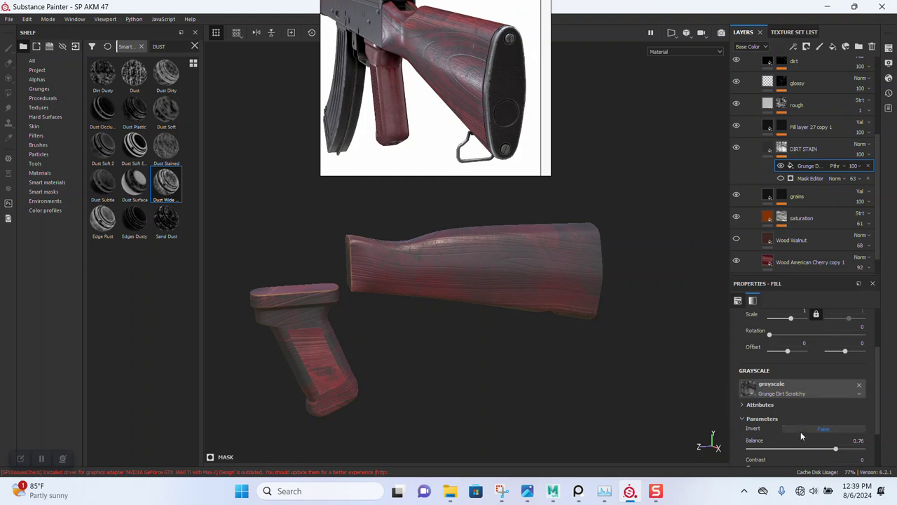
scroll(800, 430, down, 2)
scroll(803, 402, up, 3)
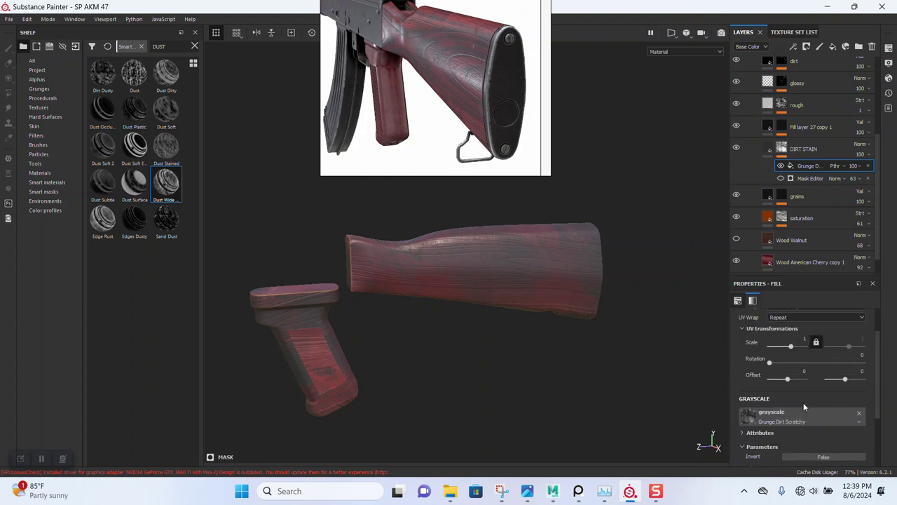
scroll(803, 403, up, 2)
Try Tri-planar projection on the grunge fill while tuning its balance
click(800, 334)
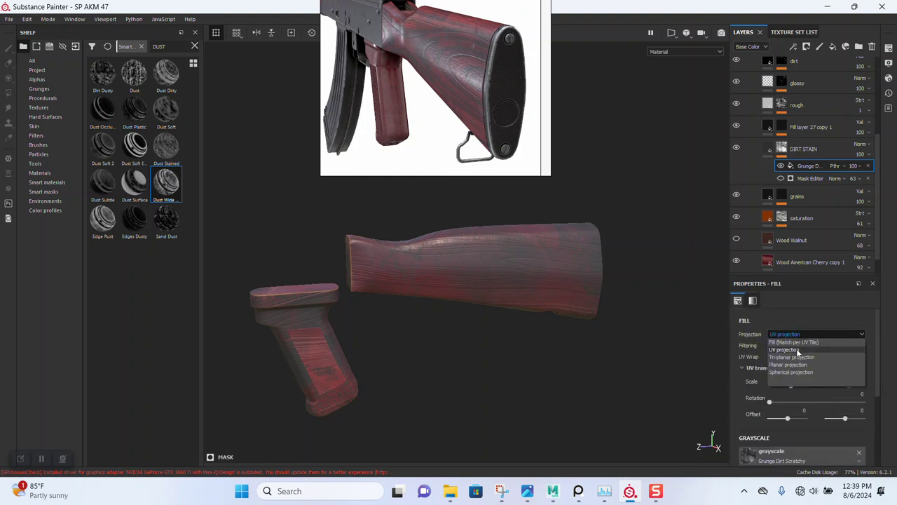
click(796, 357)
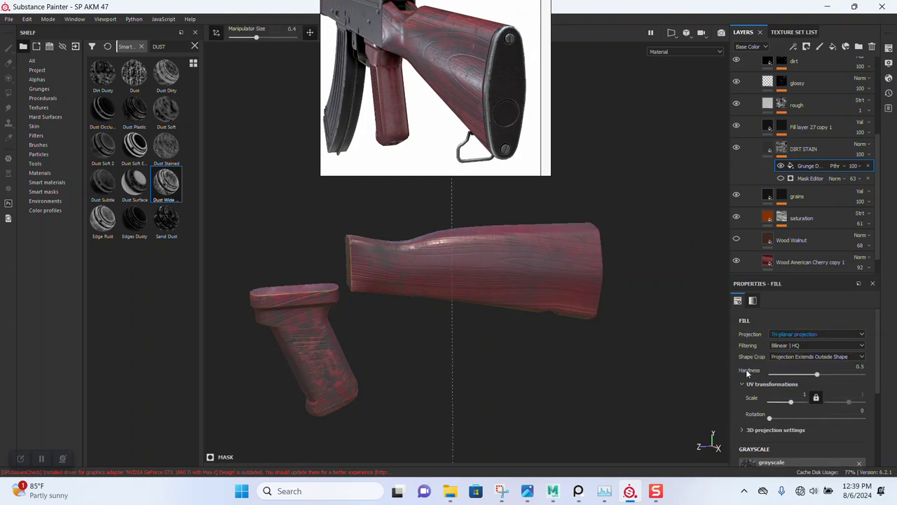
scroll(803, 415, down, 2)
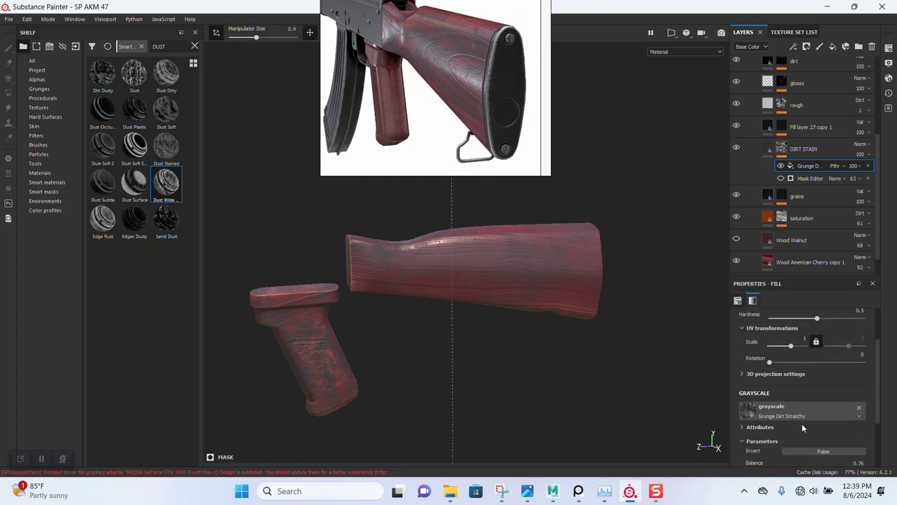
scroll(802, 423, down, 3)
drag(802, 393, 847, 395)
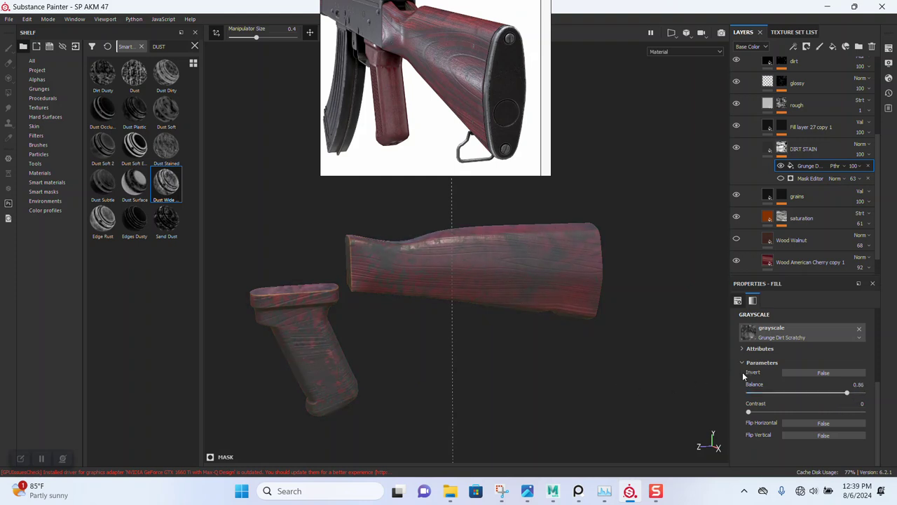
drag(795, 392, 847, 397)
scroll(799, 380, up, 1)
scroll(805, 361, up, 1)
scroll(801, 354, up, 1)
click(804, 343)
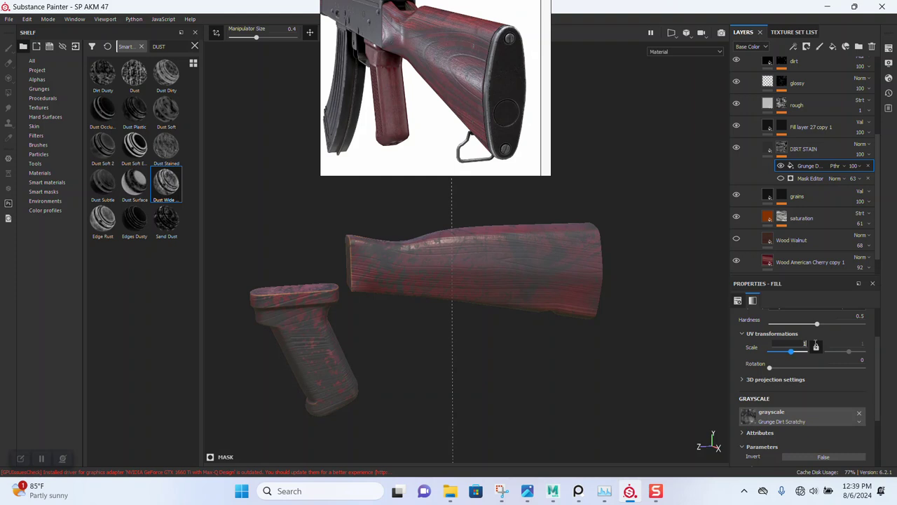
scroll(803, 337, up, 2)
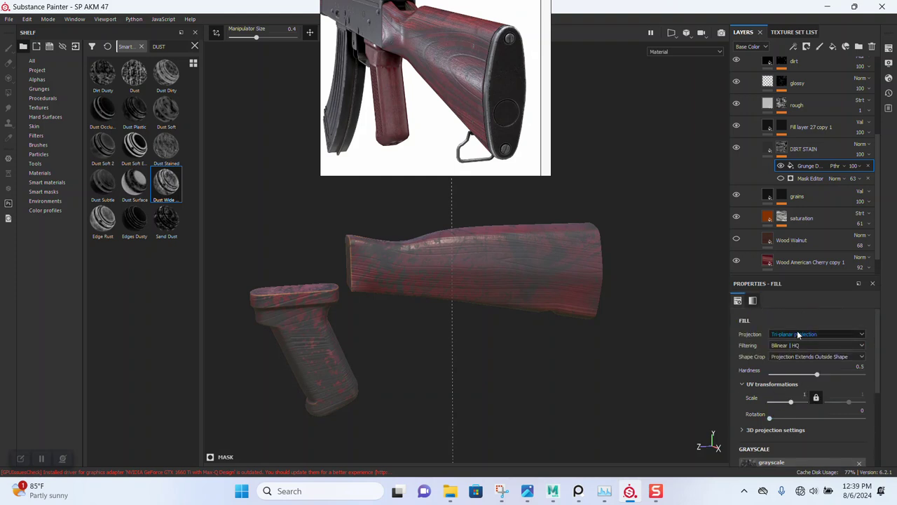
Return the grunge fill to UV projection with a Balance of 0.75
click(797, 330)
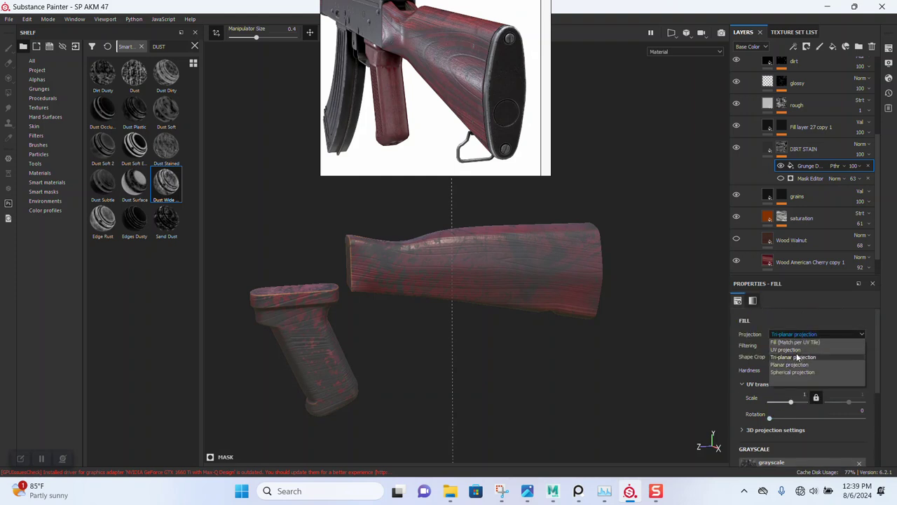
click(785, 349)
mouse_move(576, 305)
alt+mouse_down()
mouse_move(612, 318)
mouse_move(685, 316)
mouse_move(653, 289)
mouse_move(487, 299)
alt+mouse_up()
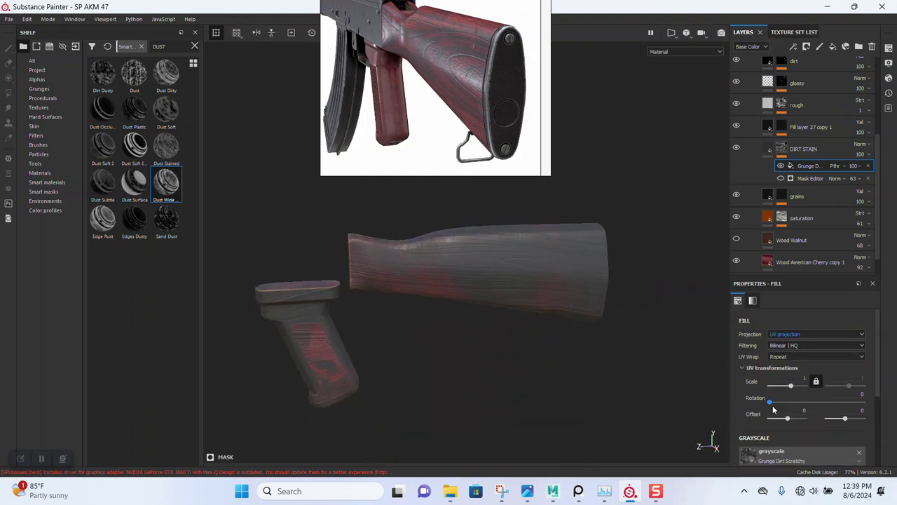
scroll(785, 402, down, 3)
drag(813, 435, 823, 435)
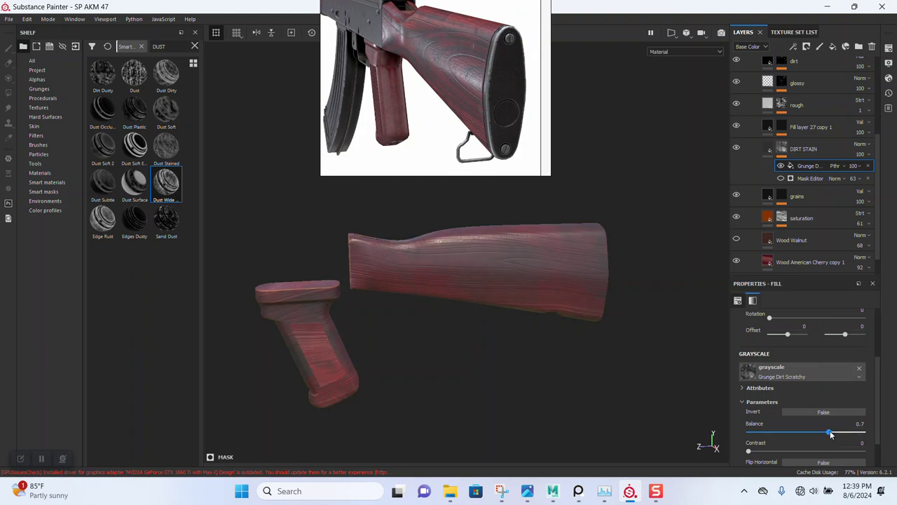
drag(831, 435, 834, 434)
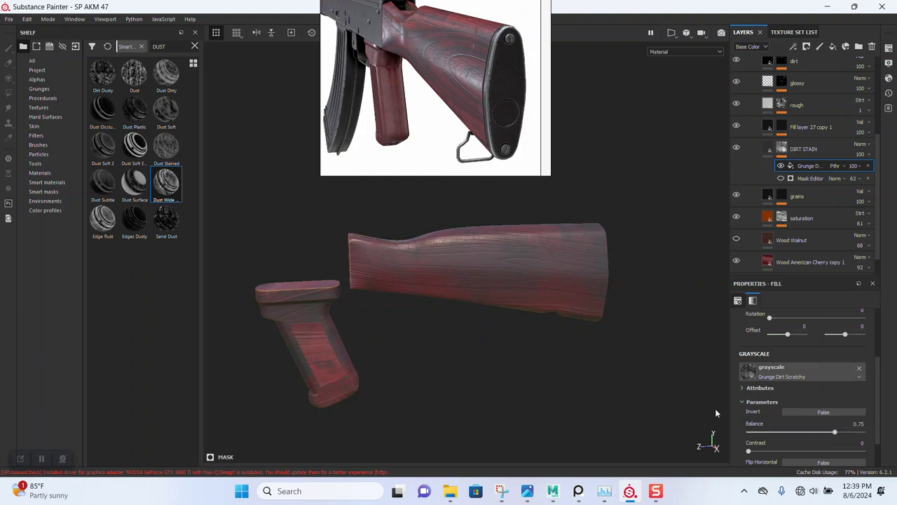
Inspect the stain on the handguard, testing grunge contrast and resetting it to 0
alt+middle_drag(414, 310, 439, 254)
alt+right_drag(438, 255, 471, 422)
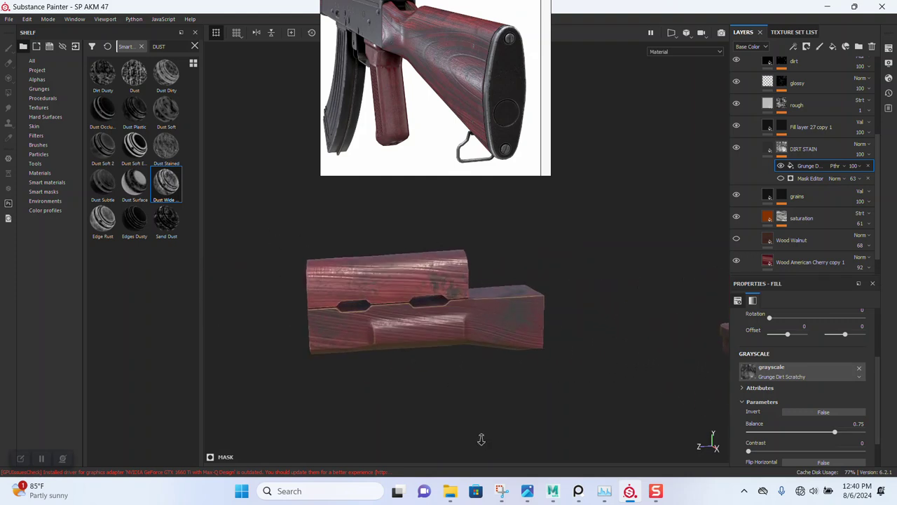
mouse_move(471, 423)
alt+mouse_down()
mouse_move(601, 353)
mouse_move(490, 337)
alt+mouse_up()
alt+middle_drag(490, 337, 404, 303)
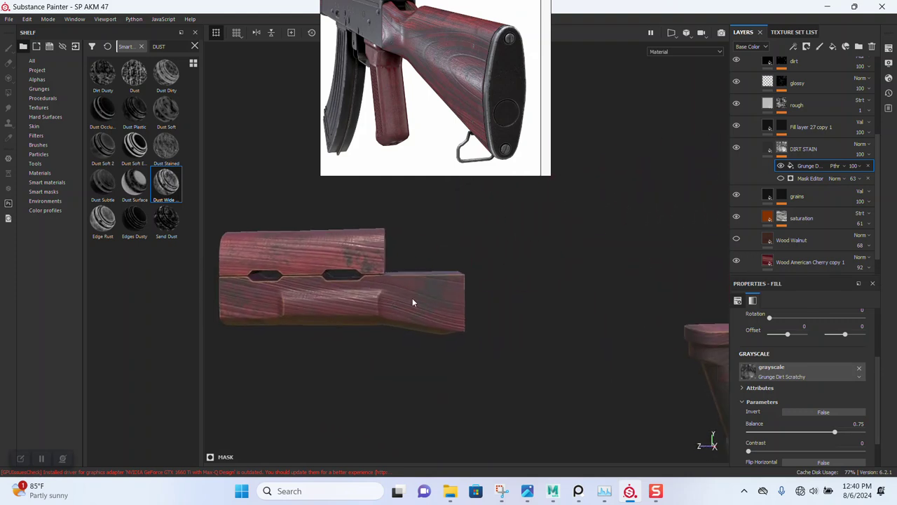
scroll(405, 302, up, 1)
scroll(774, 450, down, 1)
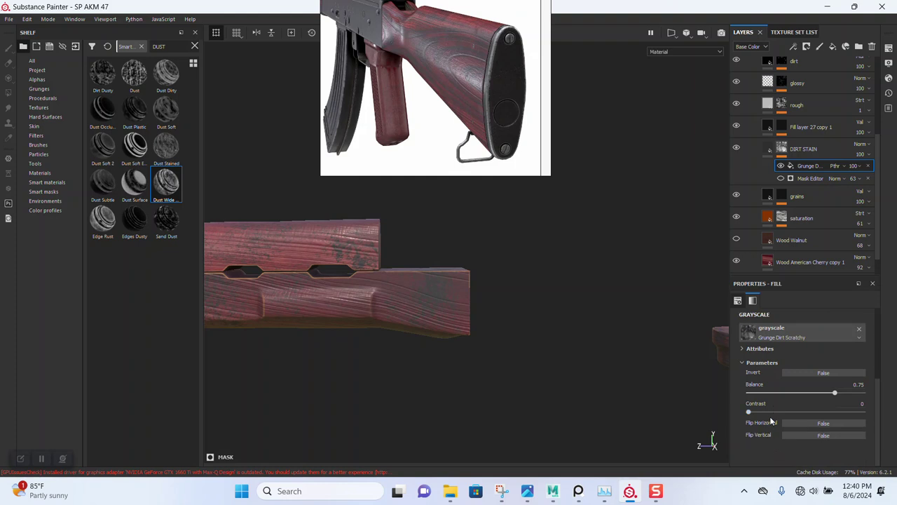
mouse_move(774, 413)
mouse_down()
mouse_move(788, 413)
mouse_move(747, 411)
mouse_up()
mouse_move(617, 368)
alt+mouse_down()
mouse_move(499, 245)
mouse_move(539, 313)
alt+mouse_up()
alt+right_drag(539, 313, 525, 403)
alt+drag(526, 404, 588, 285)
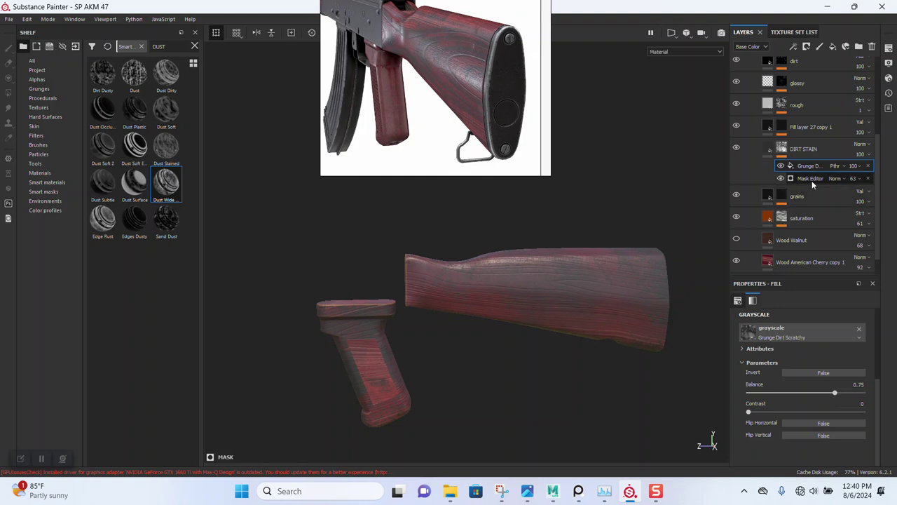
Change the grunge fill's blending from Passthrough to Multiply, then to Divide
click(836, 166)
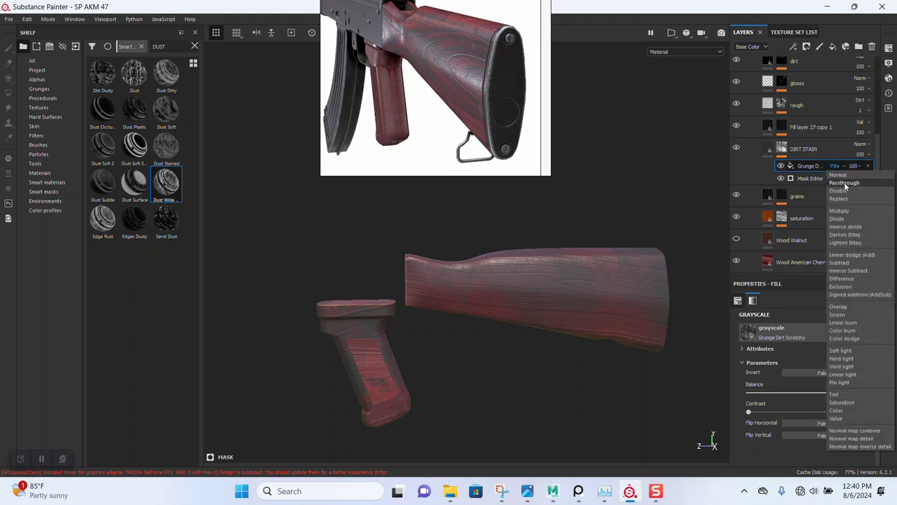
click(848, 210)
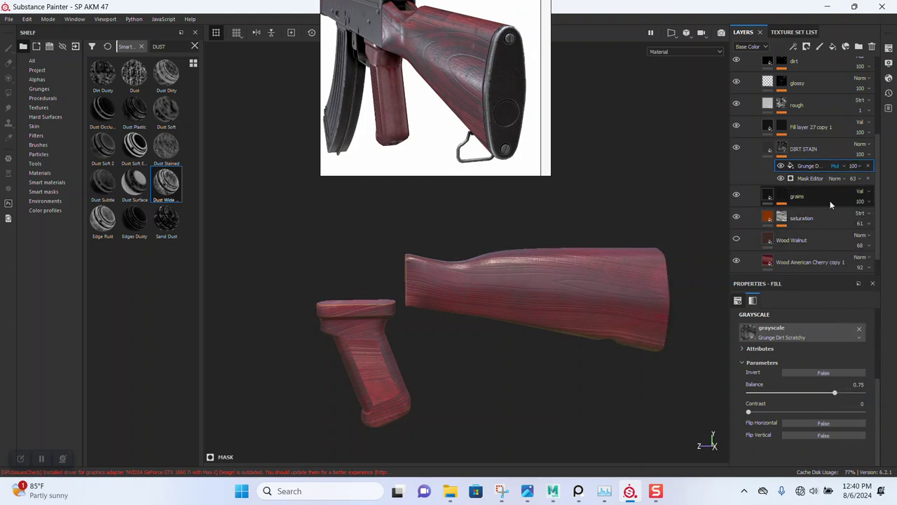
click(838, 166)
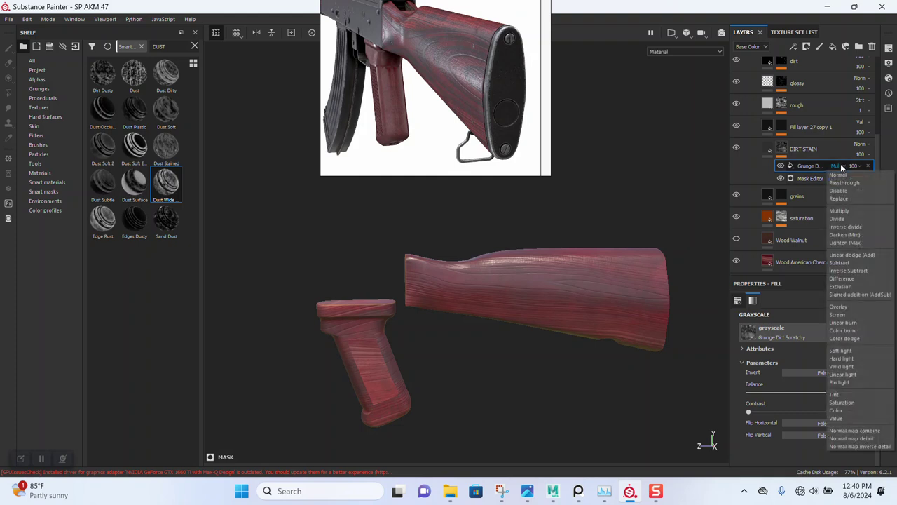
click(844, 219)
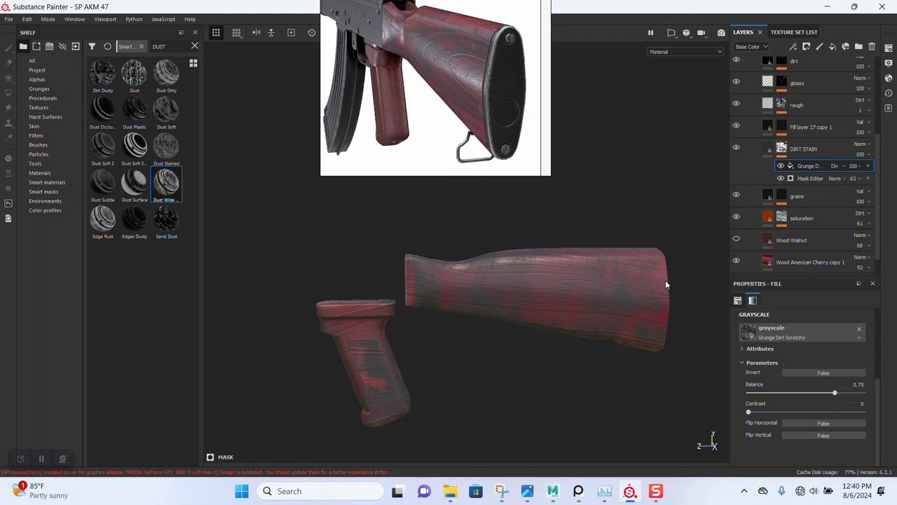
Toggle the mask effects' visibility to compare, then set grunge balance to about 0.68
click(781, 180)
click(782, 179)
click(781, 166)
click(781, 166)
click(782, 169)
click(782, 168)
click(781, 166)
click(781, 179)
click(781, 178)
click(782, 166)
drag(829, 397, 826, 398)
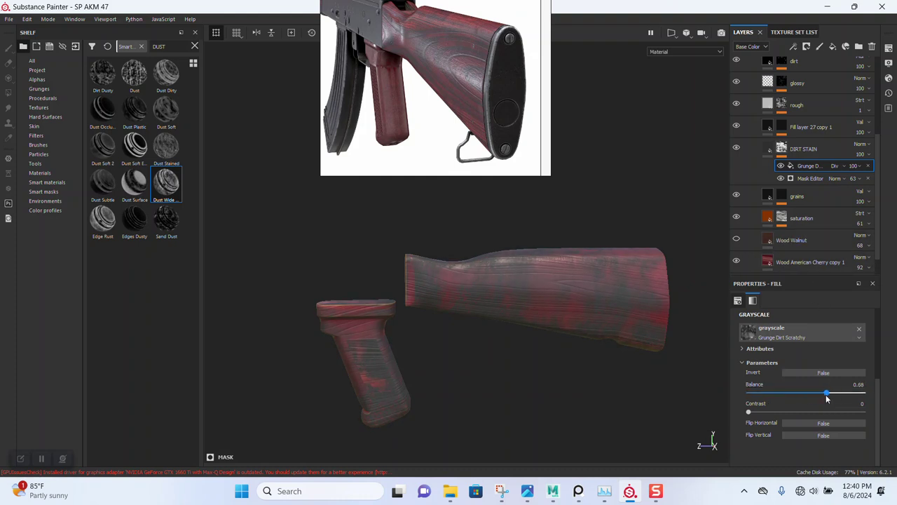
Add a Blur filter above the grunge fill with Blur Intensity 0.12
right_click(801, 169)
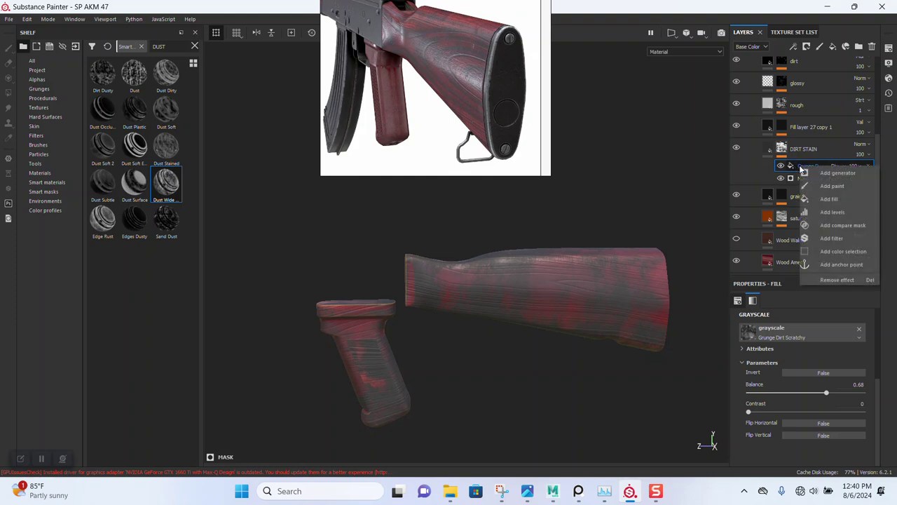
click(835, 242)
click(804, 317)
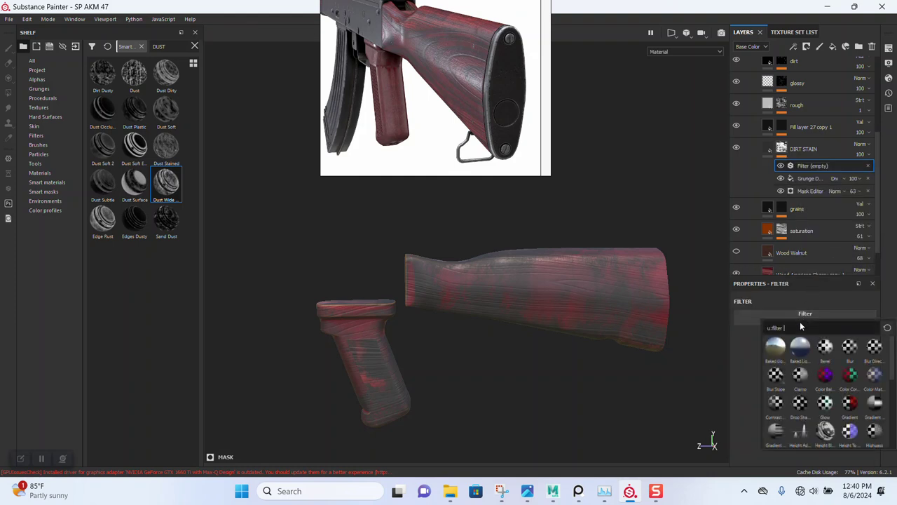
click(852, 359)
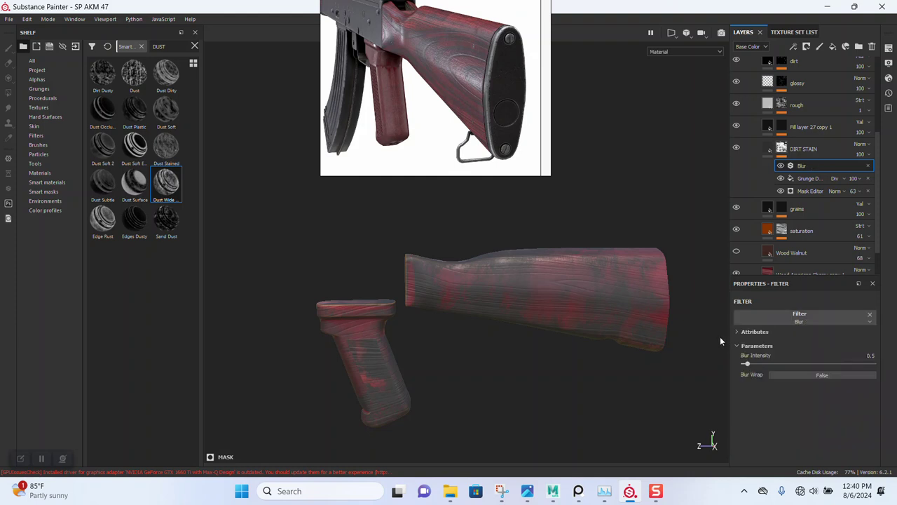
mouse_move(767, 365)
mouse_down()
mouse_move(778, 365)
mouse_move(744, 367)
mouse_up()
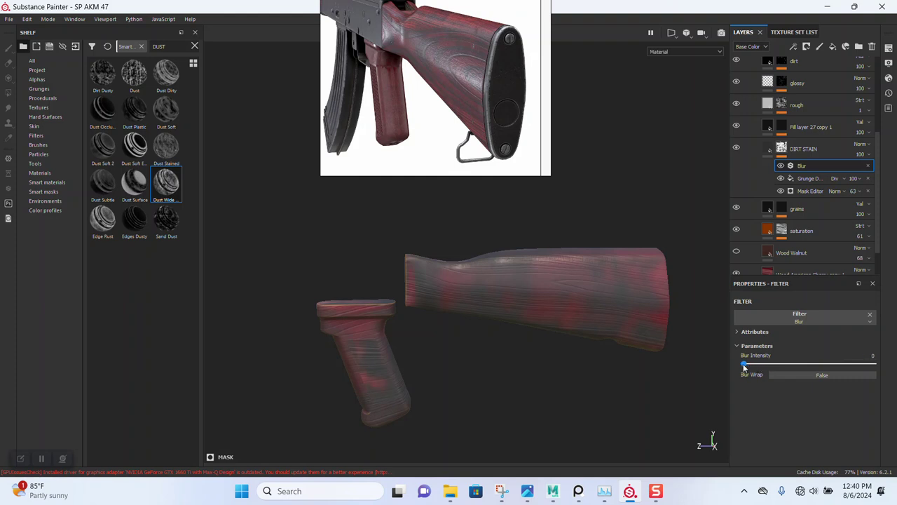
Lower the grunge fill's opacity to 29 and save the project
click(860, 179)
click(862, 195)
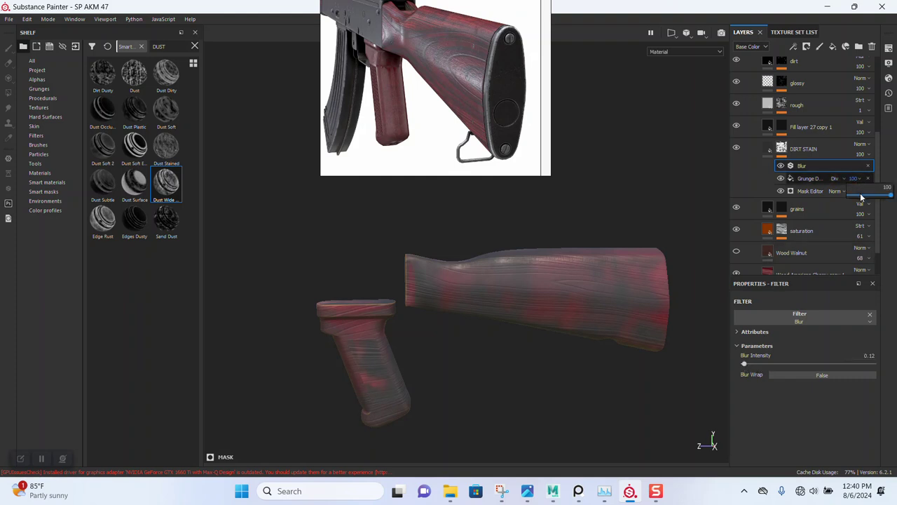
mouse_move(485, 366)
alt+mouse_down()
mouse_move(457, 289)
mouse_move(492, 321)
mouse_move(451, 328)
mouse_move(551, 296)
mouse_move(499, 346)
mouse_move(533, 366)
mouse_move(575, 335)
mouse_move(593, 337)
mouse_move(505, 310)
mouse_move(565, 318)
mouse_move(533, 362)
mouse_move(551, 314)
mouse_move(517, 327)
mouse_move(478, 323)
mouse_move(457, 278)
mouse_move(482, 349)
alt+mouse_up()
key(ctrl+s)
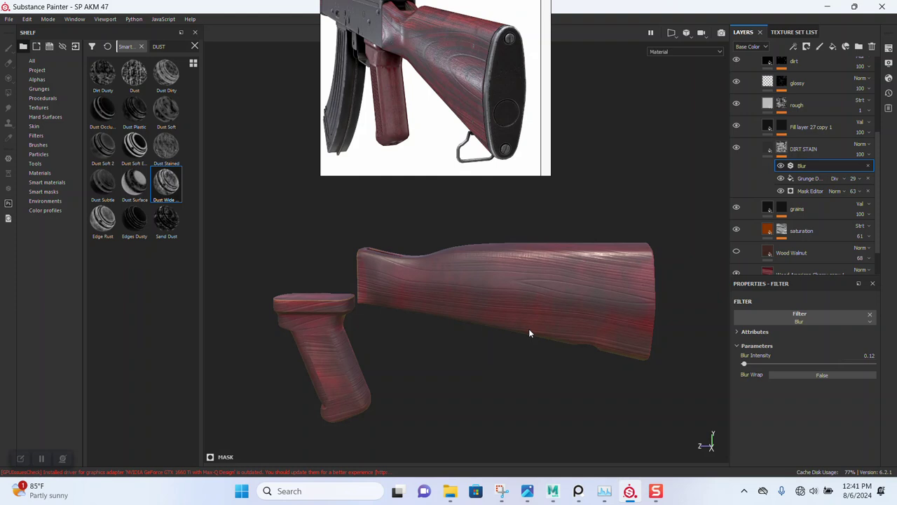
Orbit and zoom around the handguard, stock and grip to inspect the dirt
alt+right_drag(505, 318, 337, 230)
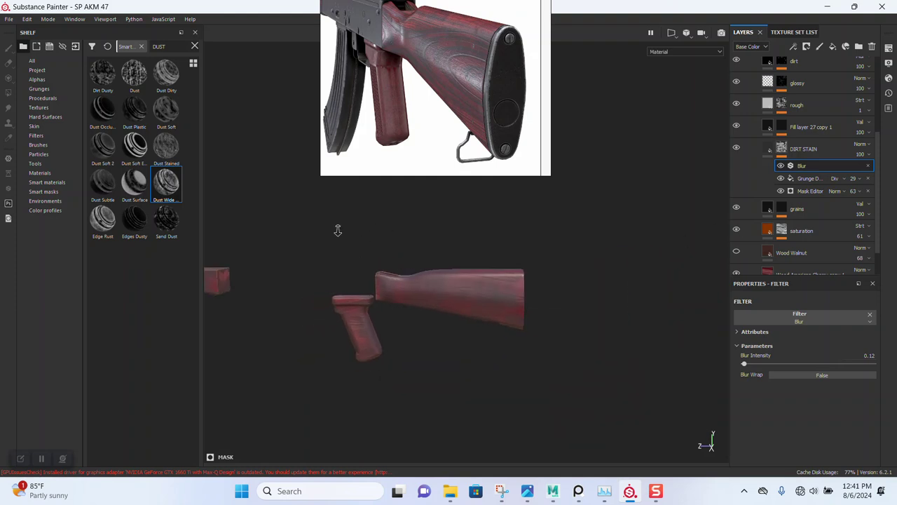
scroll(404, 98, down, 2)
scroll(409, 98, up, 5)
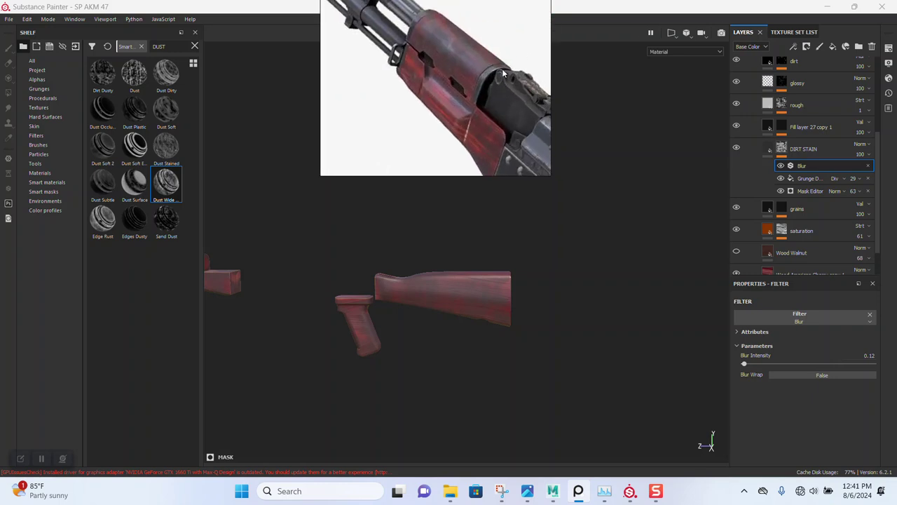
scroll(382, 294, down, 2)
scroll(389, 305, down, 2)
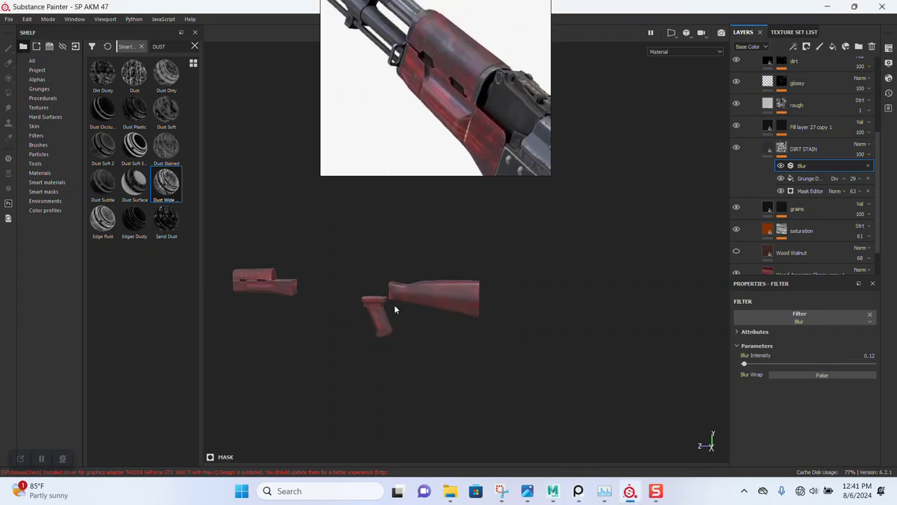
scroll(394, 309, up, 1)
scroll(398, 253, up, 2)
scroll(421, 360, up, 3)
scroll(425, 321, up, 1)
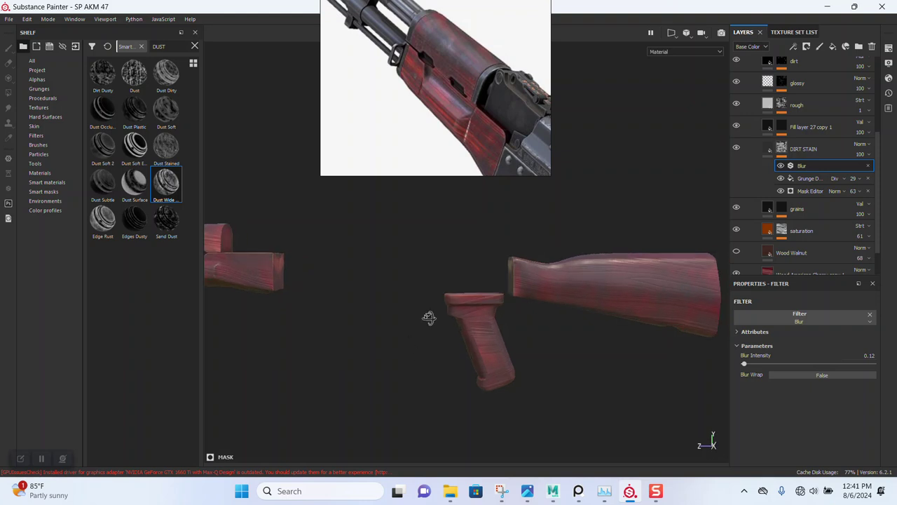
alt+middle_drag(426, 321, 528, 329)
scroll(396, 296, up, 2)
mouse_move(396, 297)
alt+mouse_down()
mouse_move(559, 342)
mouse_move(435, 324)
mouse_move(525, 304)
mouse_move(437, 283)
mouse_move(525, 330)
mouse_move(537, 296)
mouse_move(540, 332)
alt+mouse_up()
alt+middle_drag(540, 332, 539, 362)
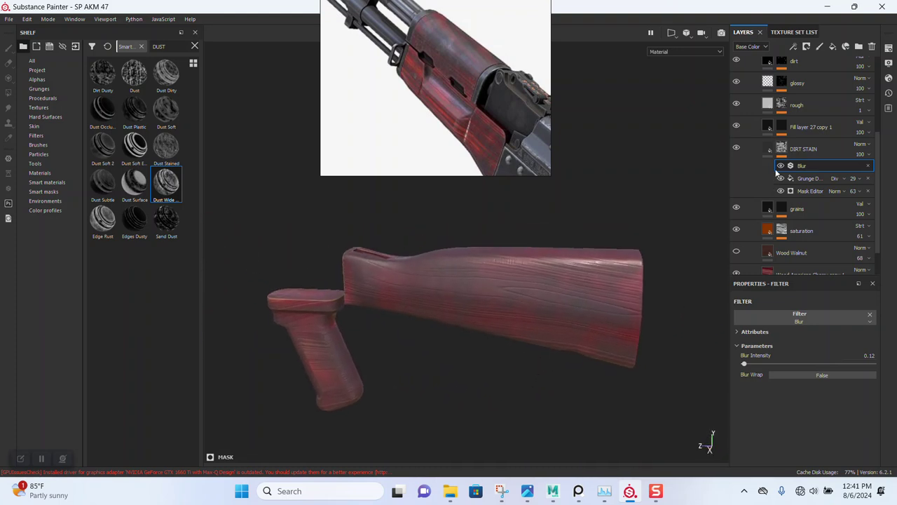
Show the DIRT STAIN fill settings down to its Roughness of 0.552
click(770, 149)
scroll(818, 437, down, 1)
scroll(810, 413, down, 1)
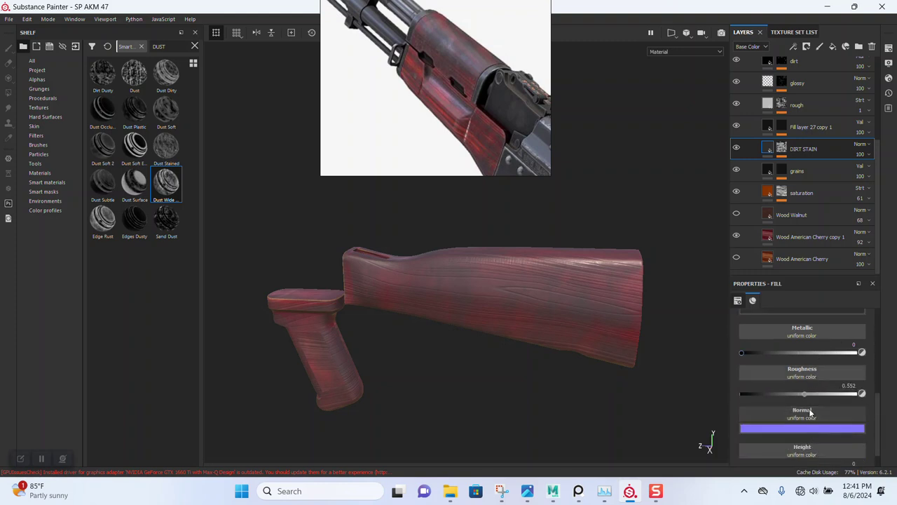
Lower the DIRT STAIN fill's roughness to 0.312 and rotate the lighting to check the gloss
click(769, 398)
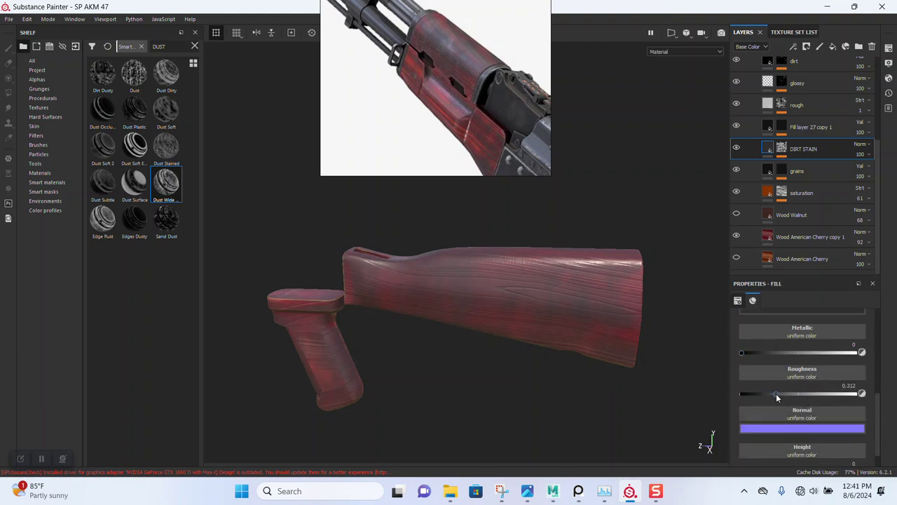
mouse_move(586, 355)
shift+right_down()
mouse_move(558, 315)
mouse_move(586, 325)
mouse_move(595, 316)
shift+right_up()
scroll(545, 321, up, 2)
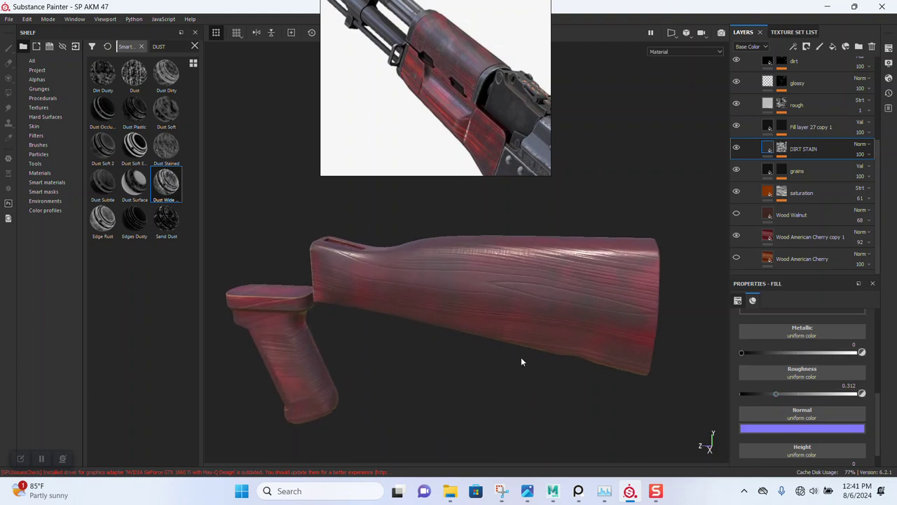
alt+drag(521, 362, 531, 350)
shift+right_drag(516, 336, 505, 341)
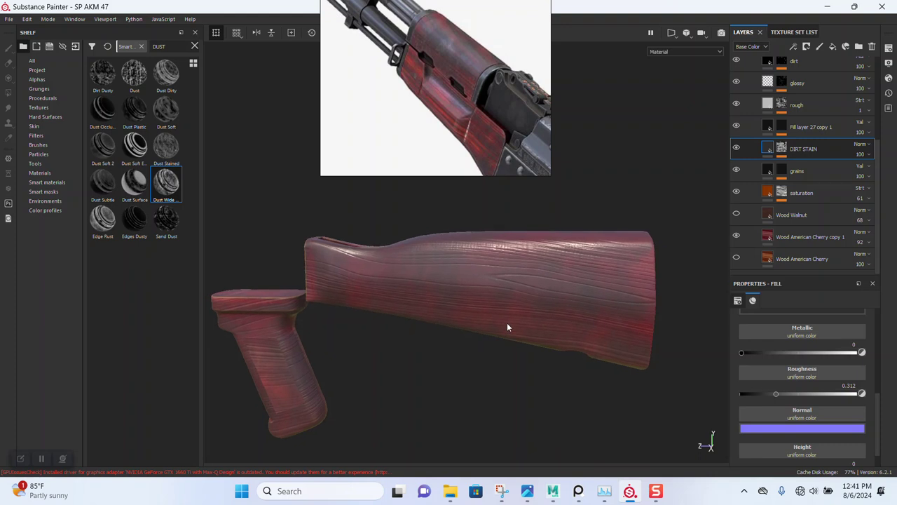
alt+drag(507, 328, 506, 345)
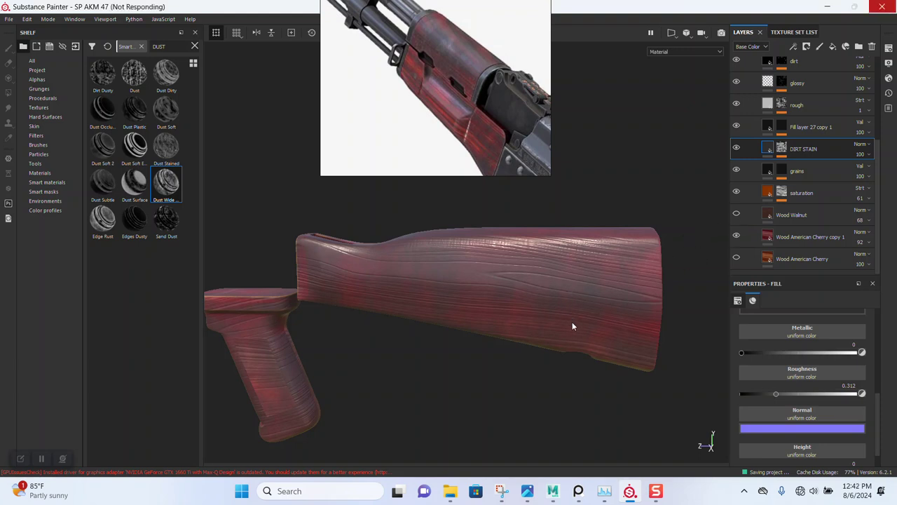
Zoom in and out on the stock to inspect the glossier dirt stain
scroll(429, 102, down, 3)
scroll(429, 101, down, 3)
scroll(429, 102, up, 2)
scroll(438, 89, up, 2)
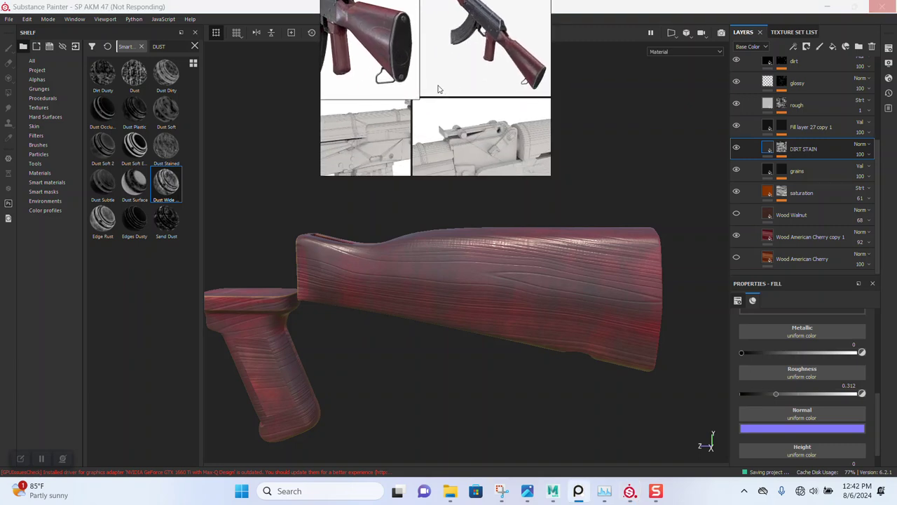
scroll(465, 56, up, 2)
scroll(464, 56, up, 2)
scroll(483, 63, up, 2)
scroll(454, 110, up, 2)
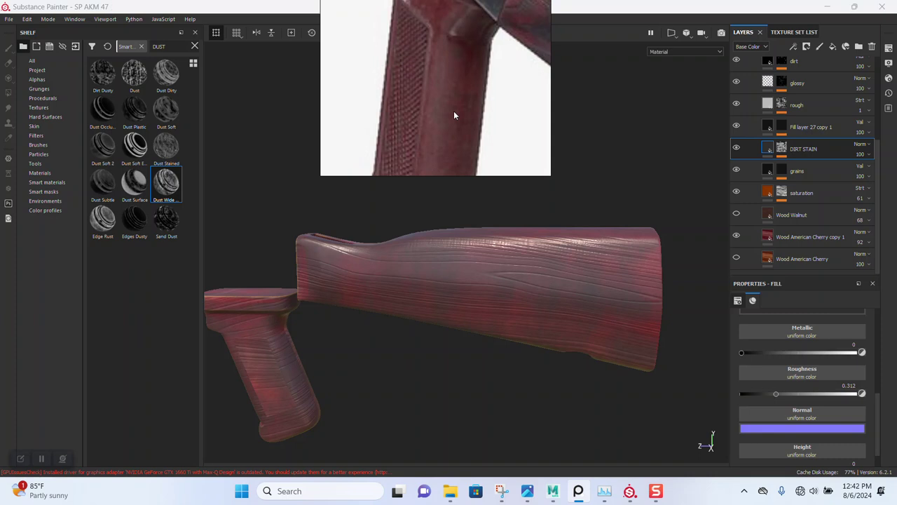
scroll(453, 111, down, 2)
scroll(455, 122, down, 2)
scroll(490, 266, down, 2)
scroll(771, 141, up, 2)
scroll(771, 112, up, 2)
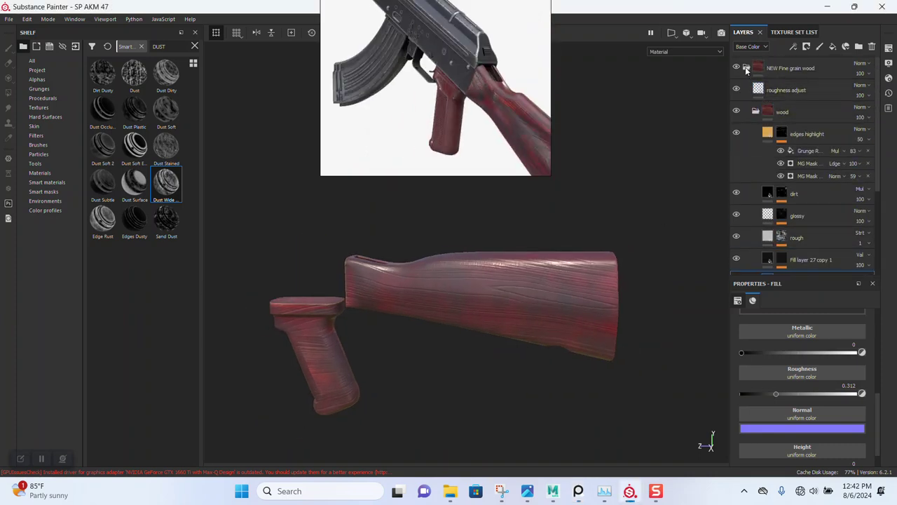
Give the NEW Fine grain wood folder a black mask, polygon-filling the stock and handguard meshes
click(747, 69)
right_click(759, 68)
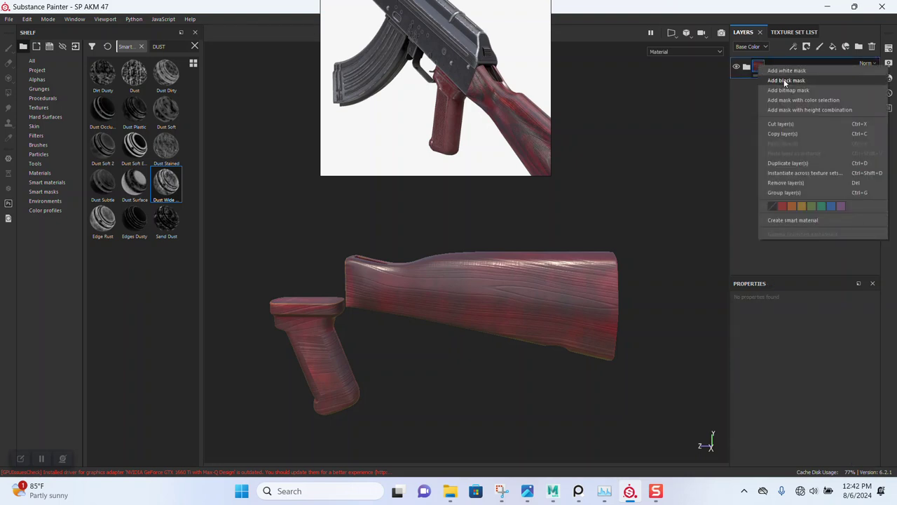
click(792, 77)
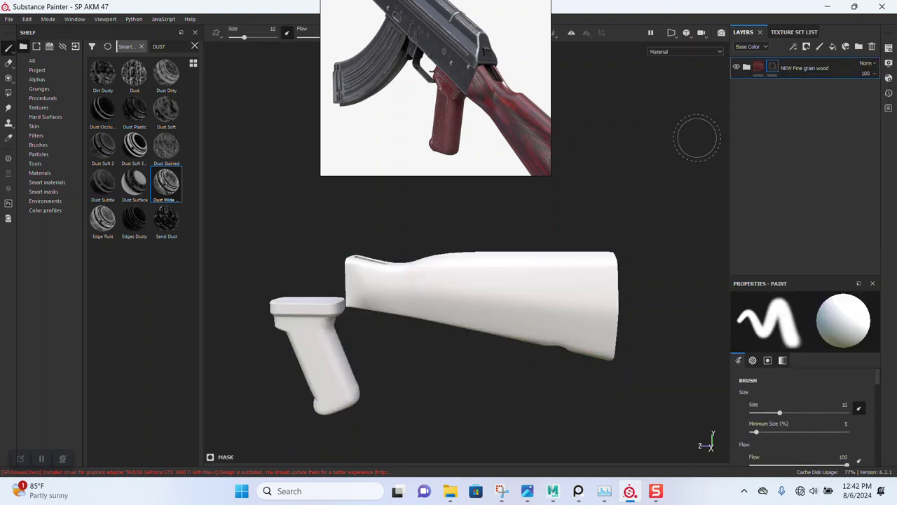
click(8, 92)
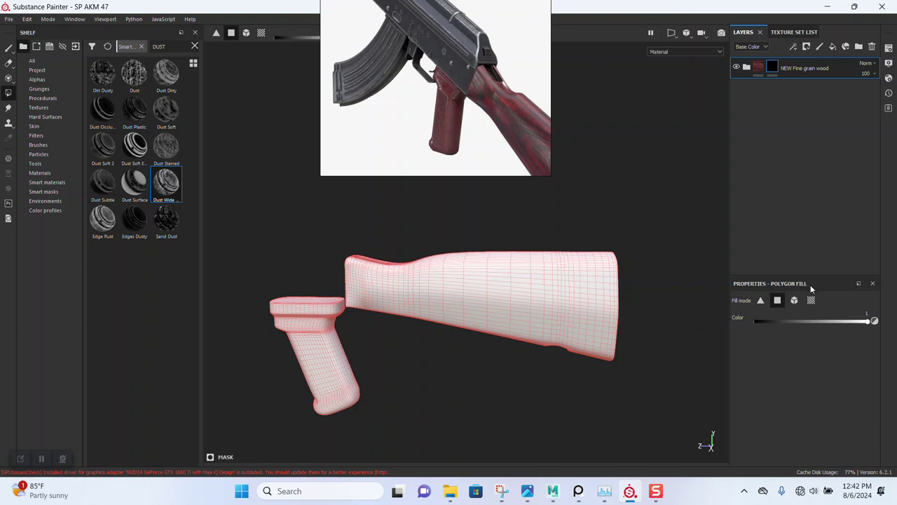
click(796, 300)
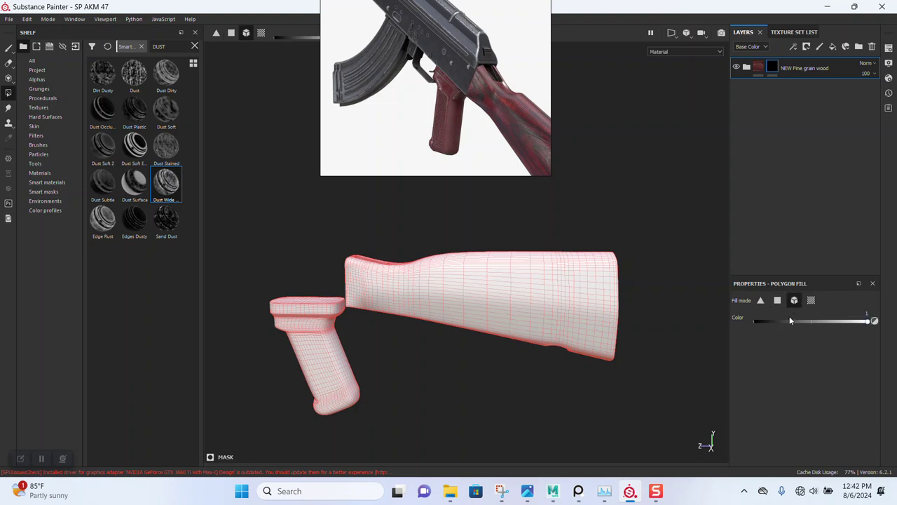
click(471, 261)
mouse_move(516, 338)
alt+mouse_down()
mouse_move(429, 306)
mouse_move(443, 315)
alt+mouse_up()
click(357, 287)
alt+drag(357, 286, 384, 284)
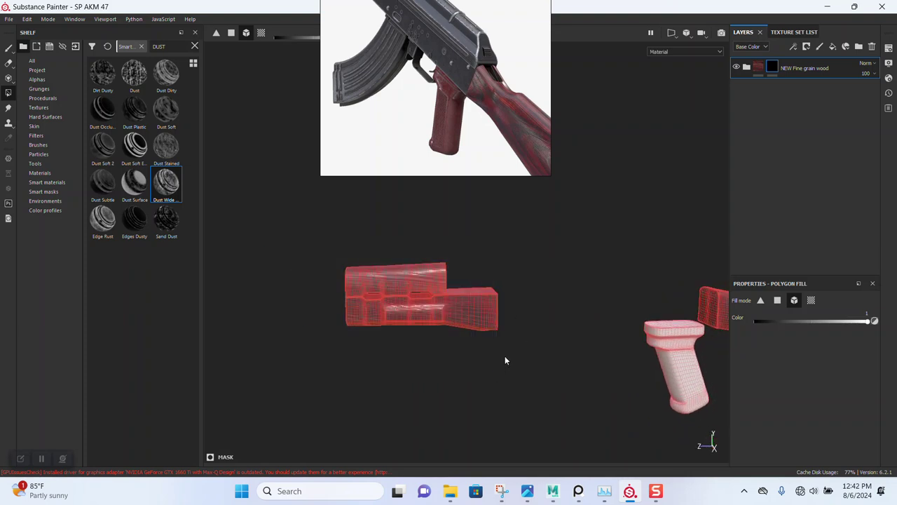
mouse_move(493, 330)
alt+mouse_down()
mouse_move(461, 344)
mouse_move(477, 343)
alt+mouse_up()
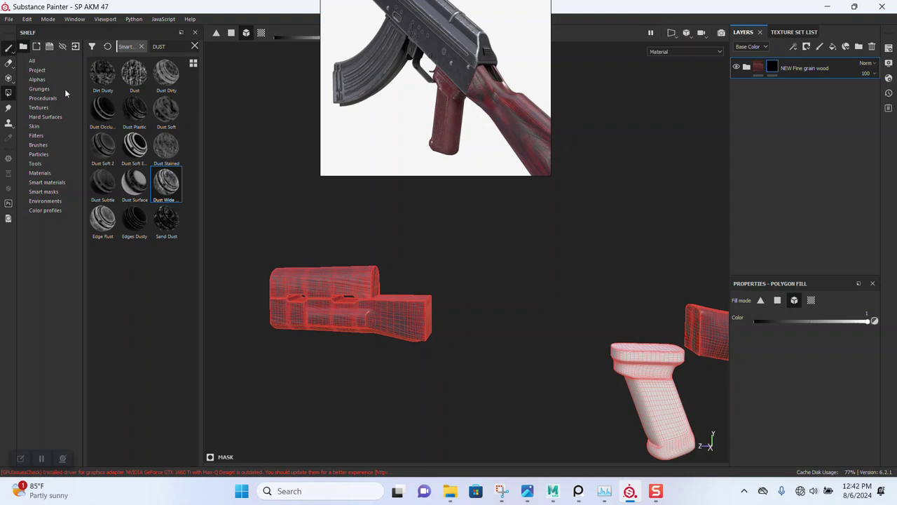
Preview the masked wood around the grip, save the project, and show the smart materials
key(1)
mouse_move(470, 306)
alt+mouse_down()
mouse_move(407, 304)
mouse_move(441, 341)
mouse_move(389, 324)
mouse_move(467, 337)
mouse_move(421, 320)
mouse_move(398, 284)
alt+mouse_up()
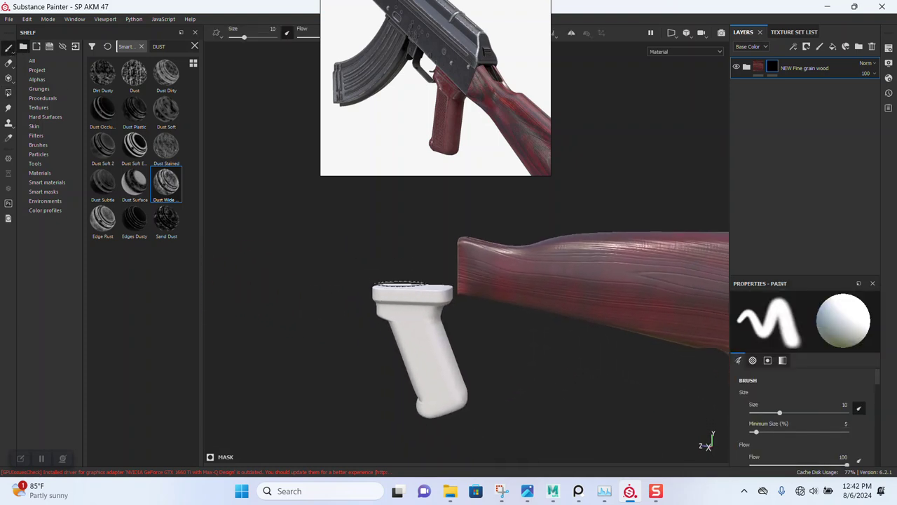
alt+drag(474, 320, 431, 316)
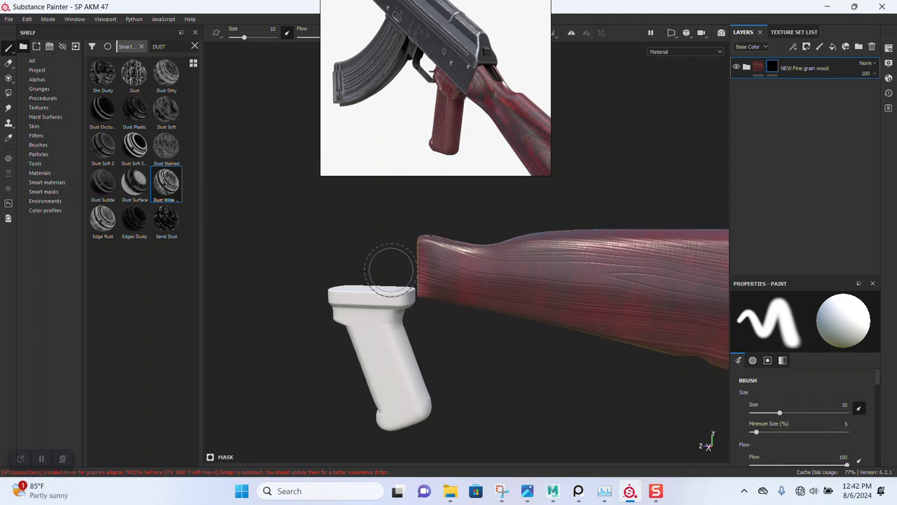
alt+drag(390, 271, 412, 334)
key(ctrl+s)
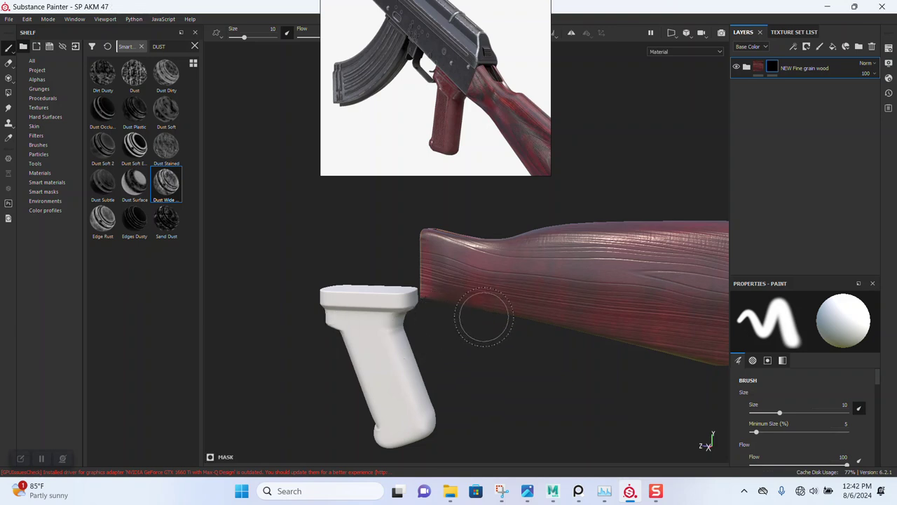
middle_drag(474, 315, 454, 315)
mouse_move(455, 293)
alt+mouse_down()
mouse_move(460, 342)
mouse_move(427, 241)
alt+mouse_up()
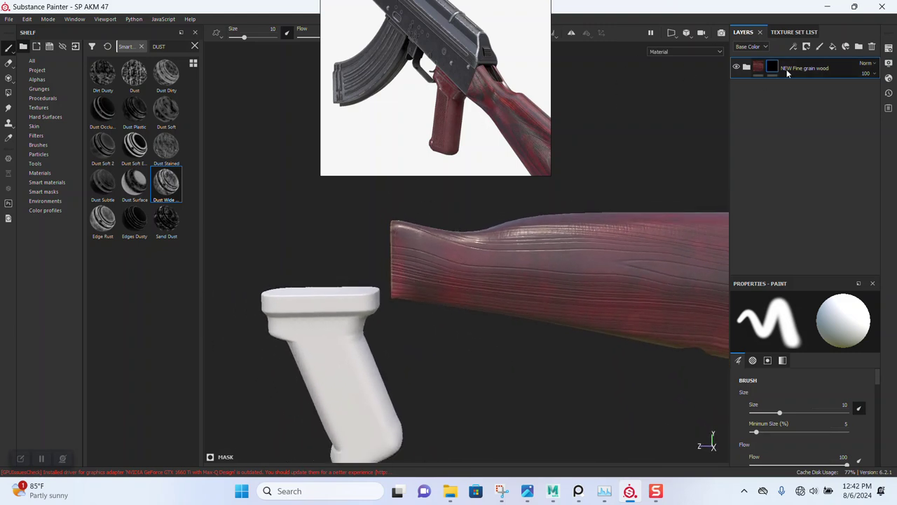
click(49, 182)
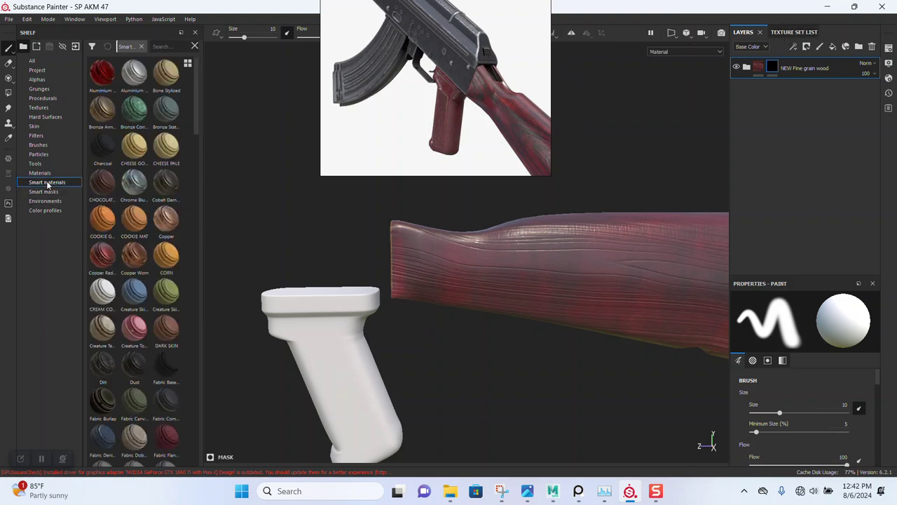
Search the smart materials for 'wood' and browse the results
click(161, 47)
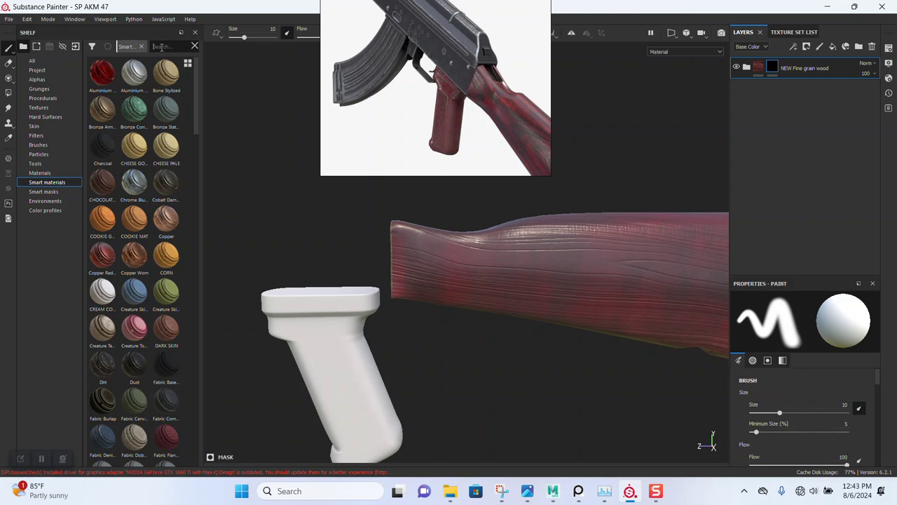
text(wood)
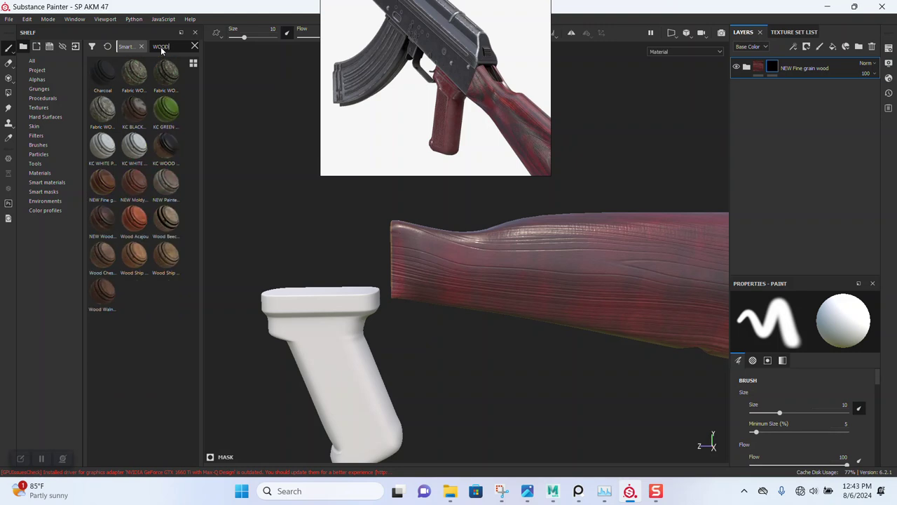
mouse_move(134, 219)
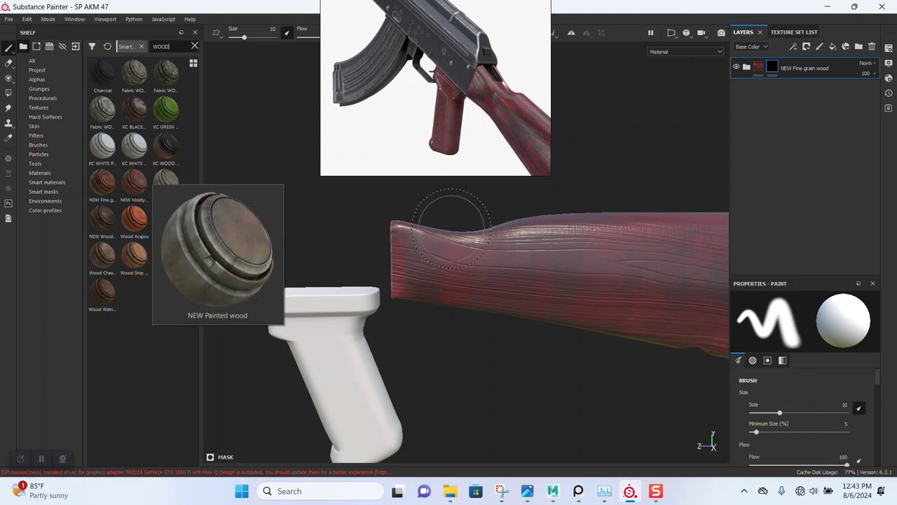
scroll(446, 119, up, 3)
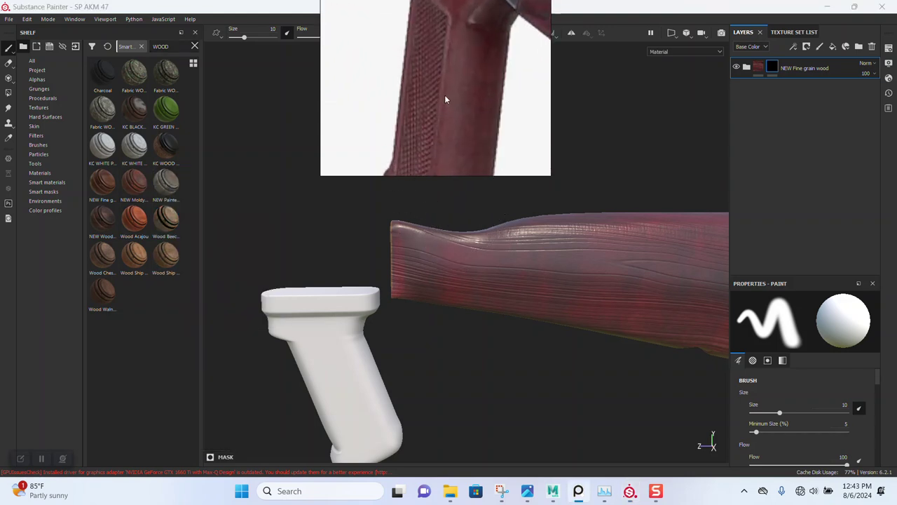
scroll(441, 99, down, 3)
scroll(436, 104, down, 2)
scroll(436, 105, down, 2)
scroll(436, 105, up, 2)
scroll(449, 98, up, 2)
scroll(476, 75, up, 2)
scroll(475, 76, up, 2)
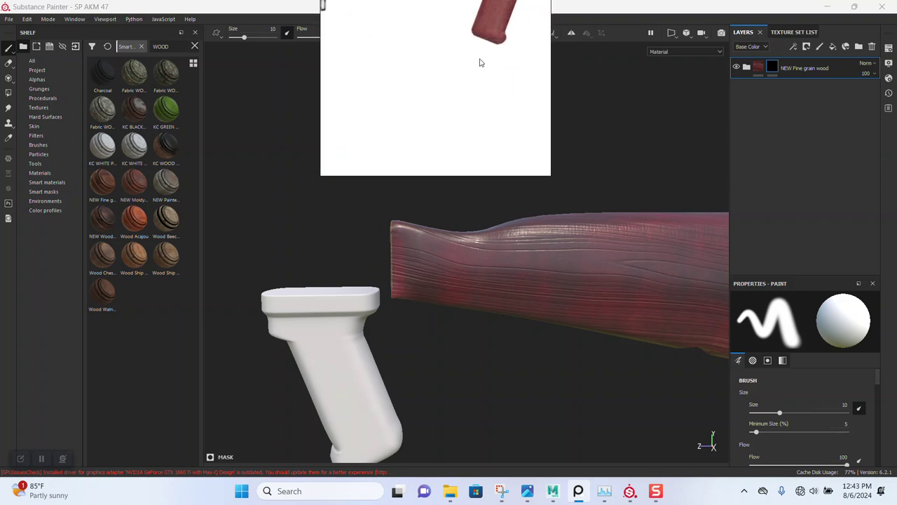
scroll(449, 140, down, 1)
scroll(459, 124, up, 2)
scroll(459, 124, up, 2)
scroll(458, 119, down, 1)
Move the reference image over the stock and change the search to 'PLASTIC'
drag(439, 142, 537, 158)
alt+drag(494, 289, 465, 301)
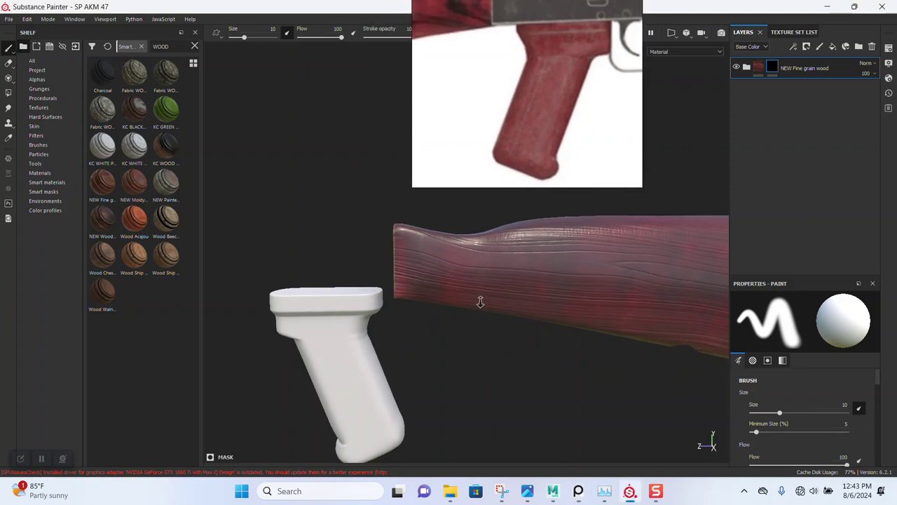
mouse_move(103, 184)
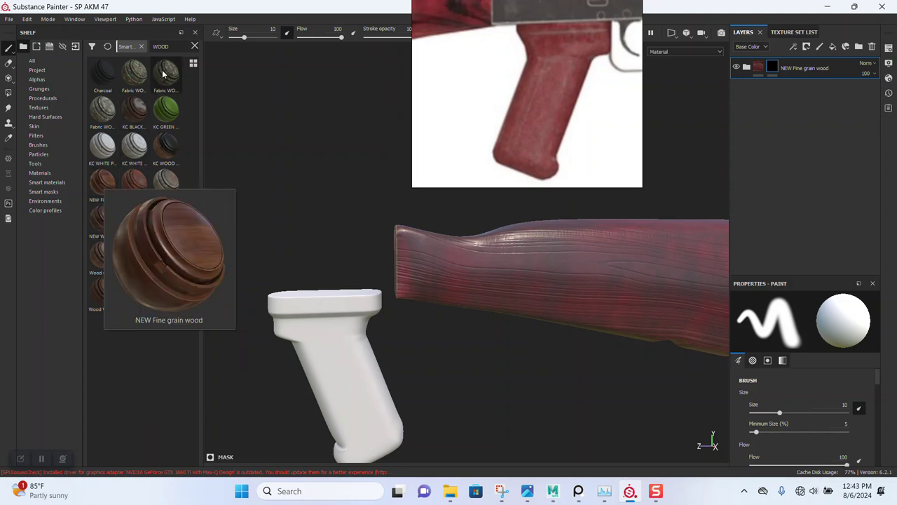
double_click(172, 45)
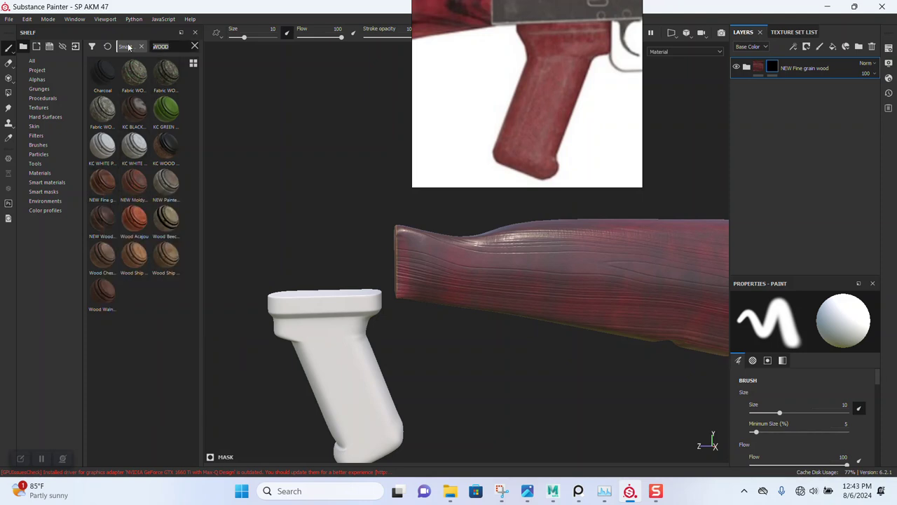
text(PLASTIC)
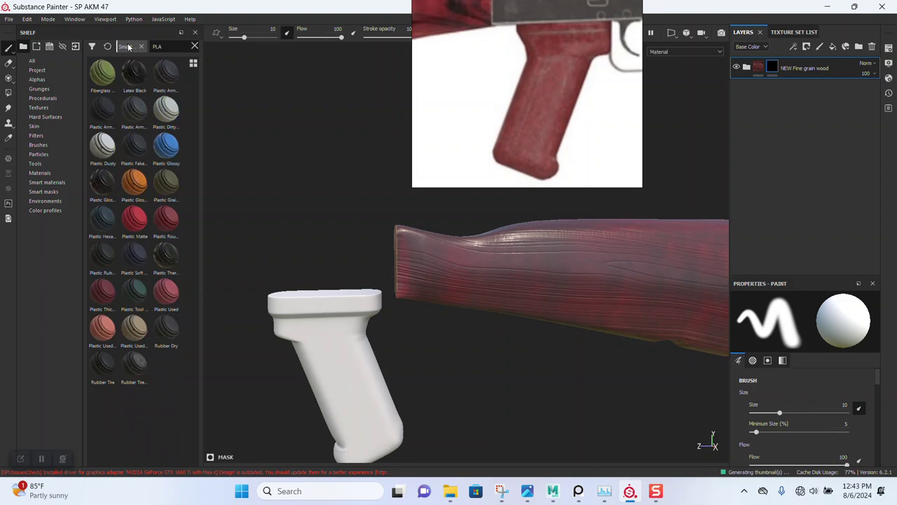
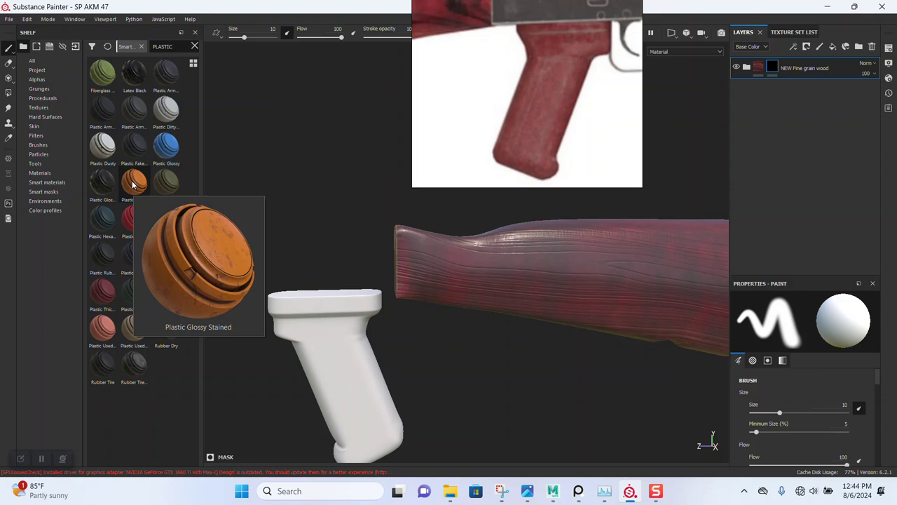
Apply the Plastic Glossy Stained material to the grip and inspect it from below
drag(133, 184, 322, 386)
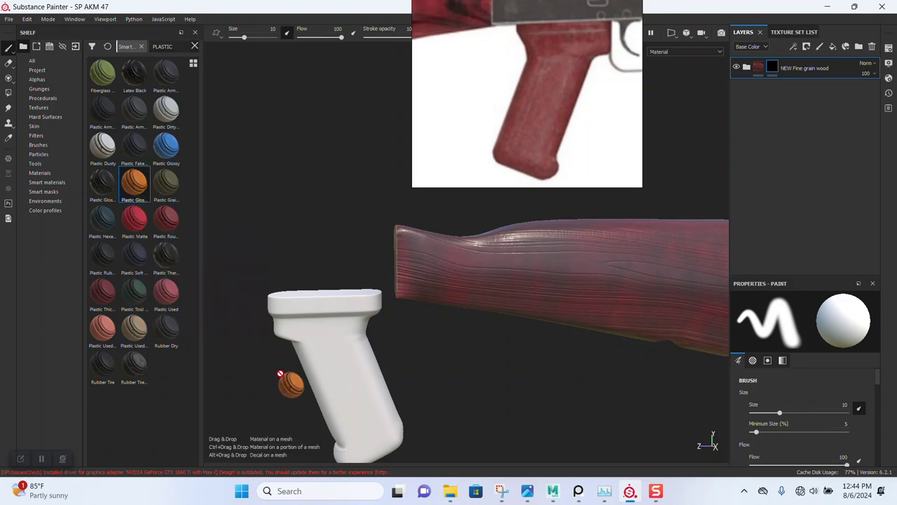
drag(322, 386, 779, 130)
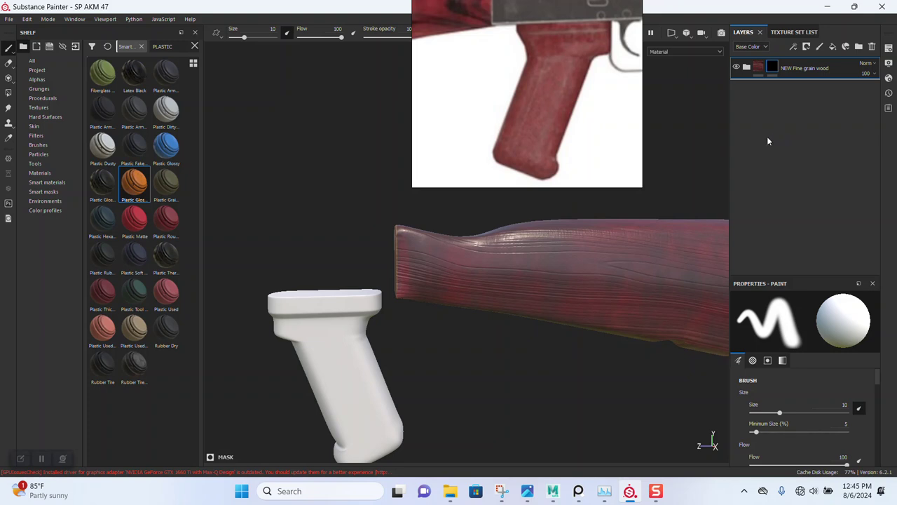
scroll(418, 300, up, 2)
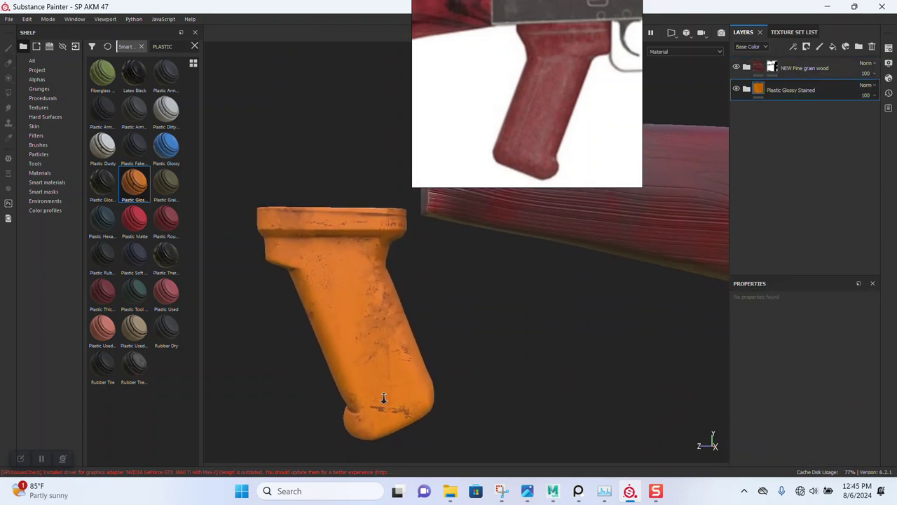
scroll(381, 395, up, 3)
alt+drag(408, 435, 449, 276)
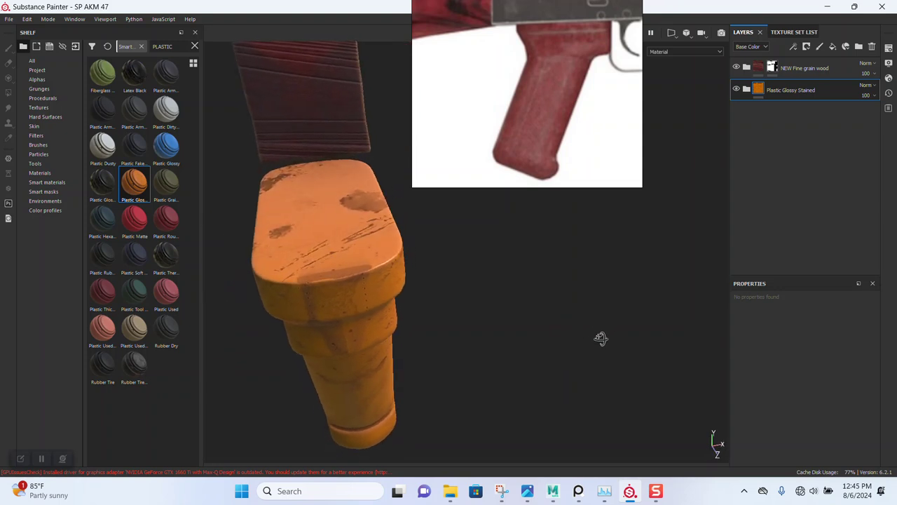
alt+drag(449, 277, 419, 274)
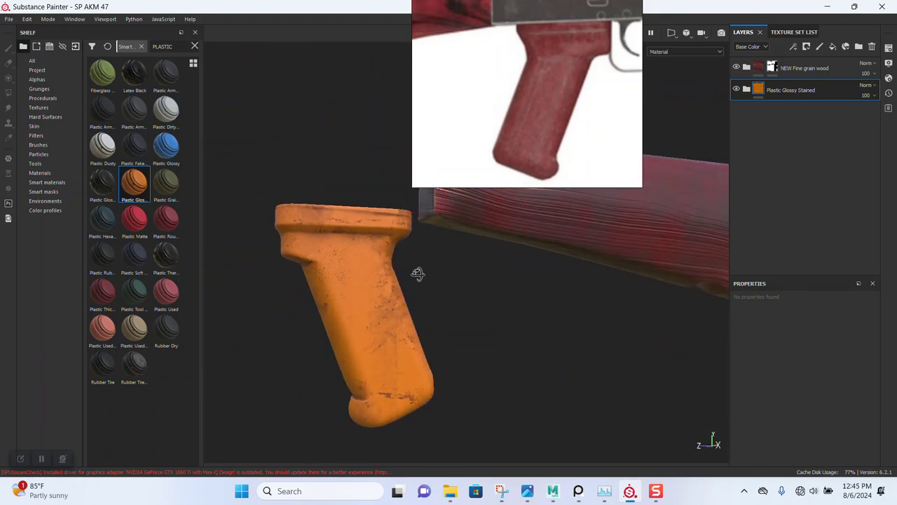
Compare the Dust layer on and off, then lower its opacity to 26
click(746, 89)
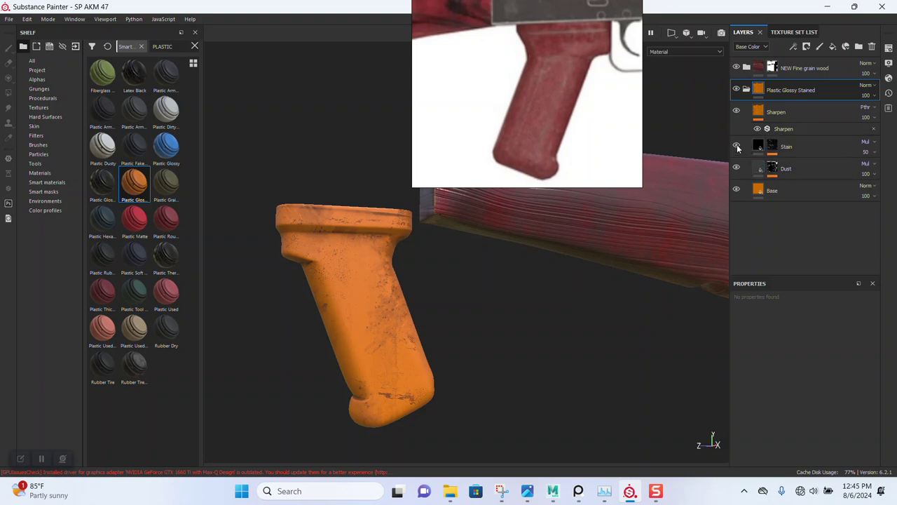
click(736, 168)
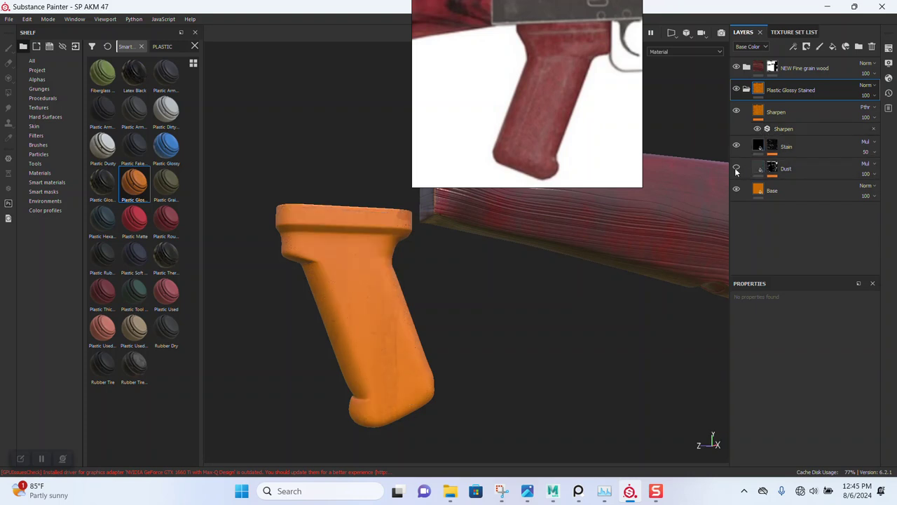
click(736, 168)
drag(869, 178, 864, 193)
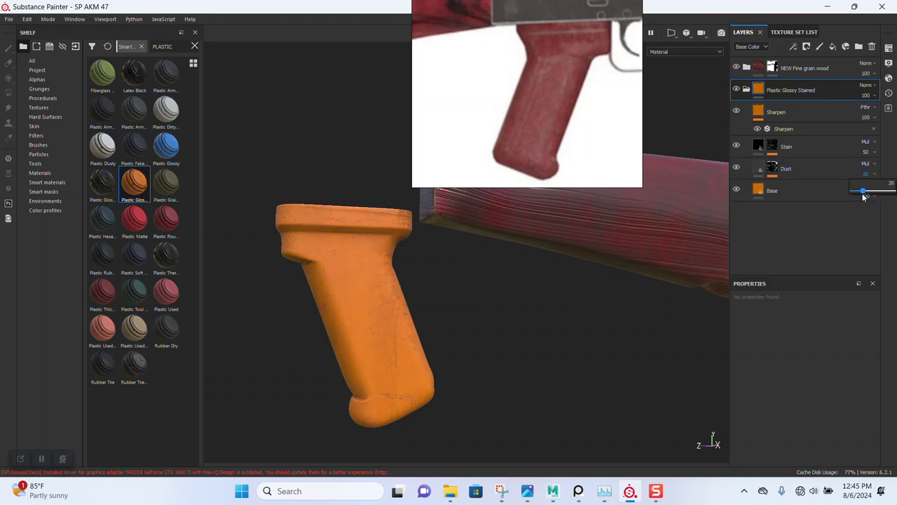
alt+drag(477, 270, 451, 318)
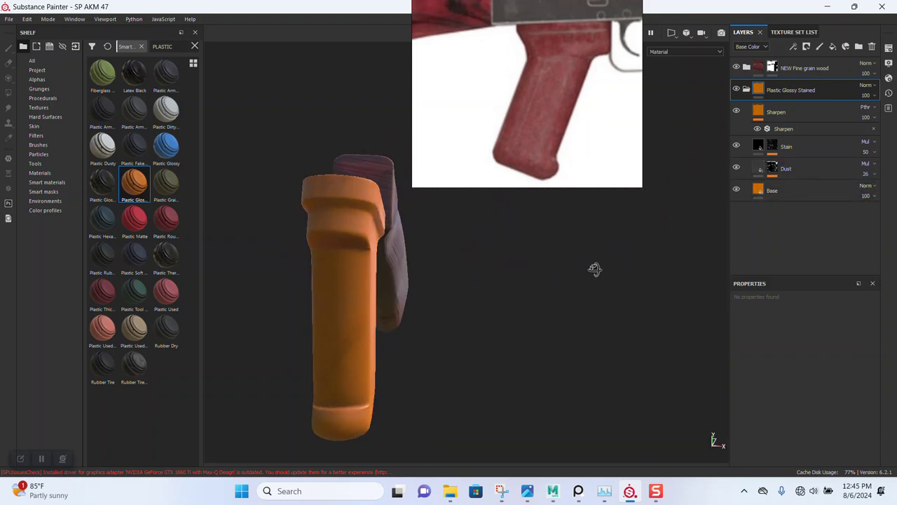
shift+right_drag(451, 318, 443, 320)
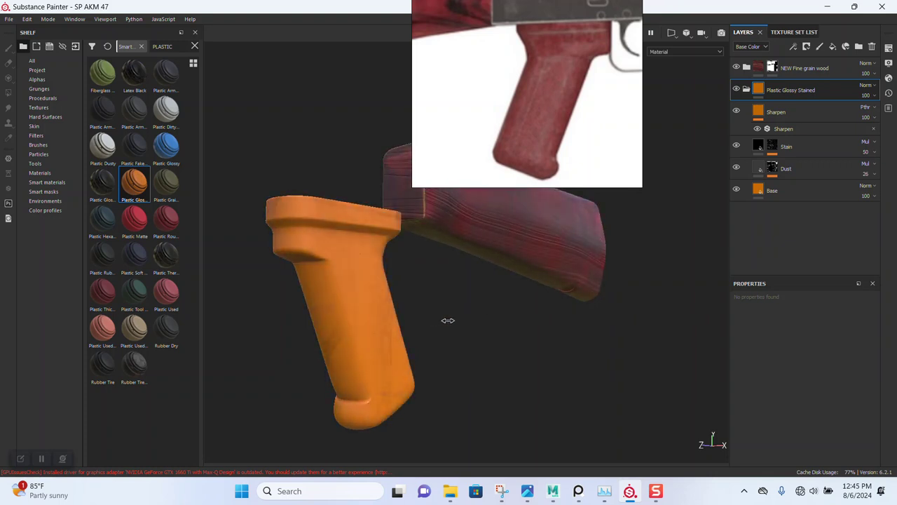
middle_drag(454, 317, 541, 295)
shift+right_drag(541, 294, 561, 284)
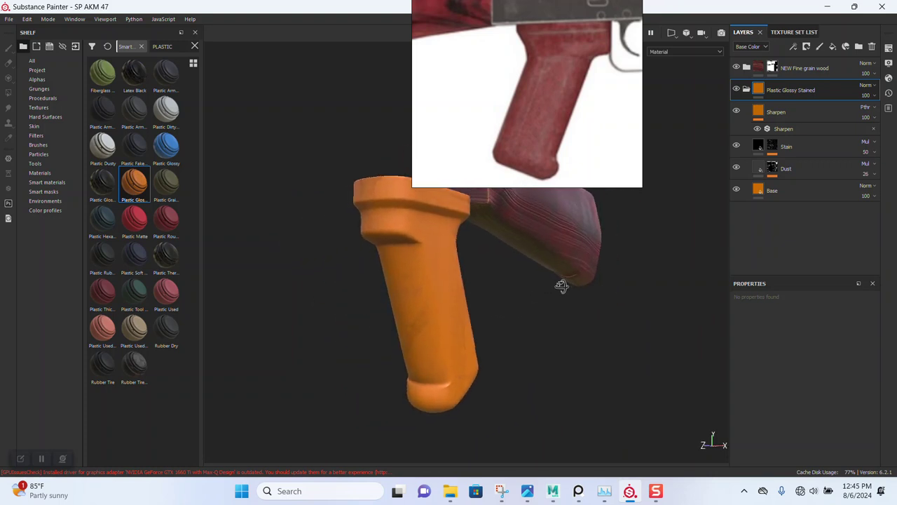
Select the Base layer and sample the reference grip's red as its colour
click(771, 199)
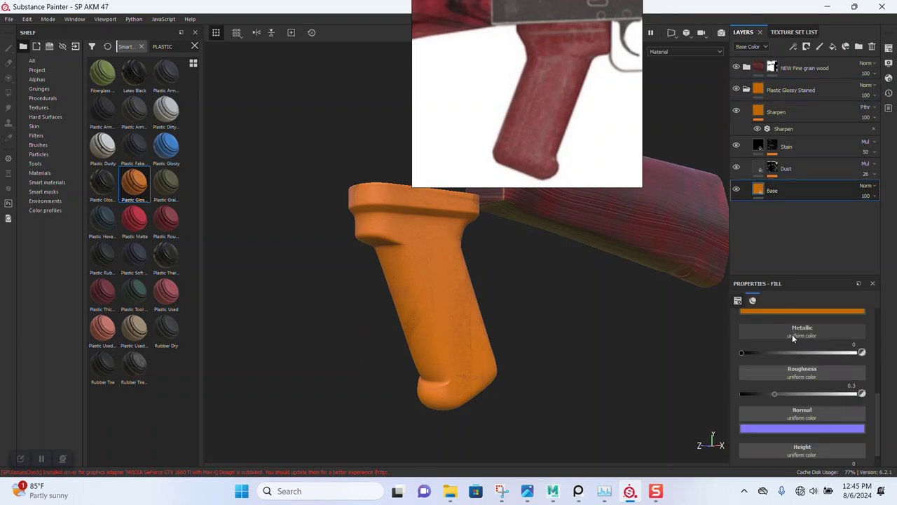
click(786, 311)
click(811, 321)
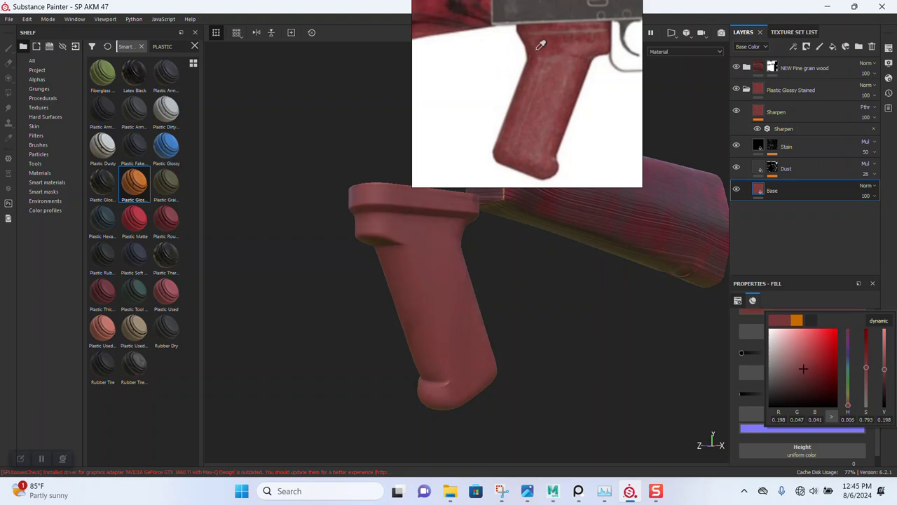
Finish sampling the dark red base colour, then delete the Plastic Glossy Stained layer group
click(540, 45)
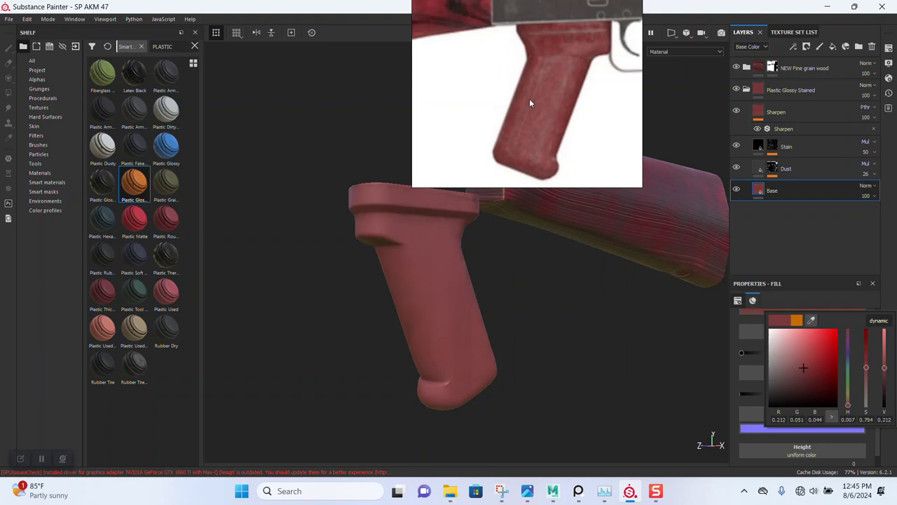
mouse_move(474, 348)
alt+mouse_down()
mouse_move(470, 299)
mouse_move(500, 326)
mouse_move(446, 347)
mouse_move(445, 390)
mouse_move(437, 316)
mouse_move(406, 358)
mouse_move(435, 360)
mouse_move(413, 336)
mouse_move(427, 348)
mouse_move(511, 316)
mouse_move(593, 328)
mouse_move(430, 338)
alt+mouse_up()
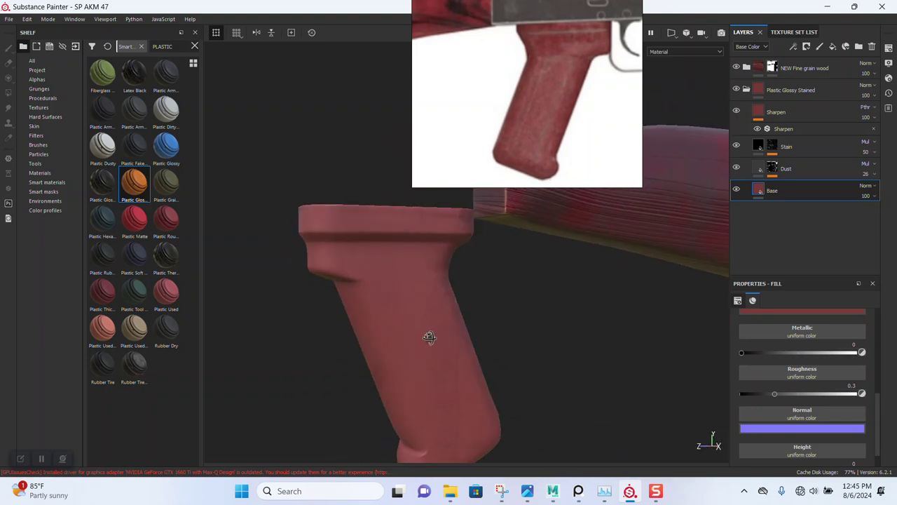
click(790, 90)
key(Delete)
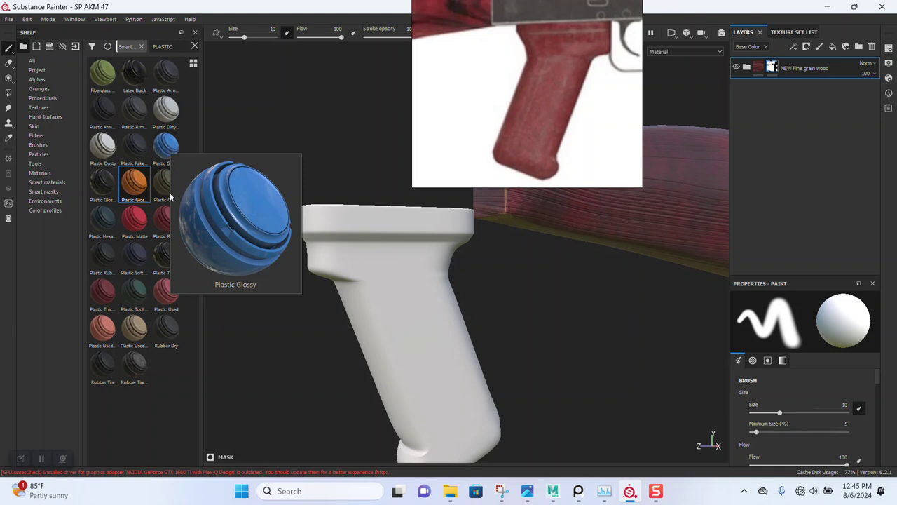
mouse_move(166, 254)
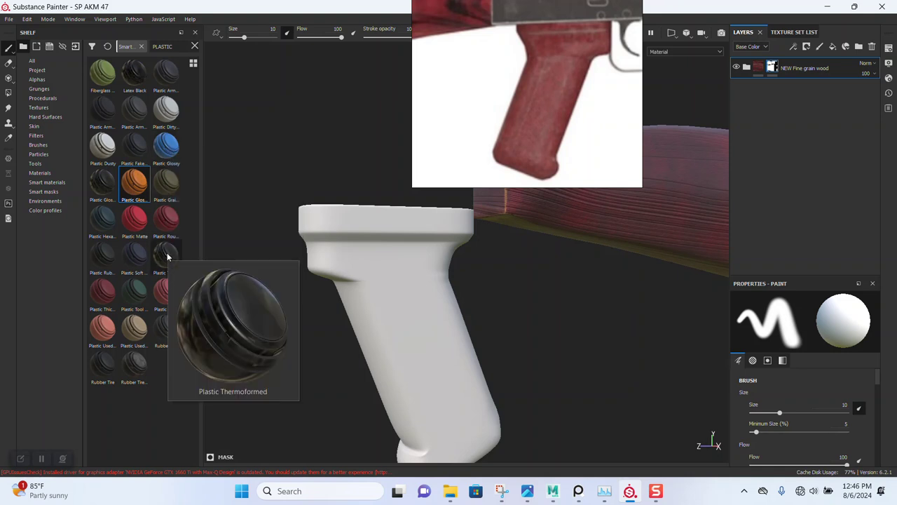
Apply the Plastic Thermoformed material to the grip
drag(167, 257, 397, 357)
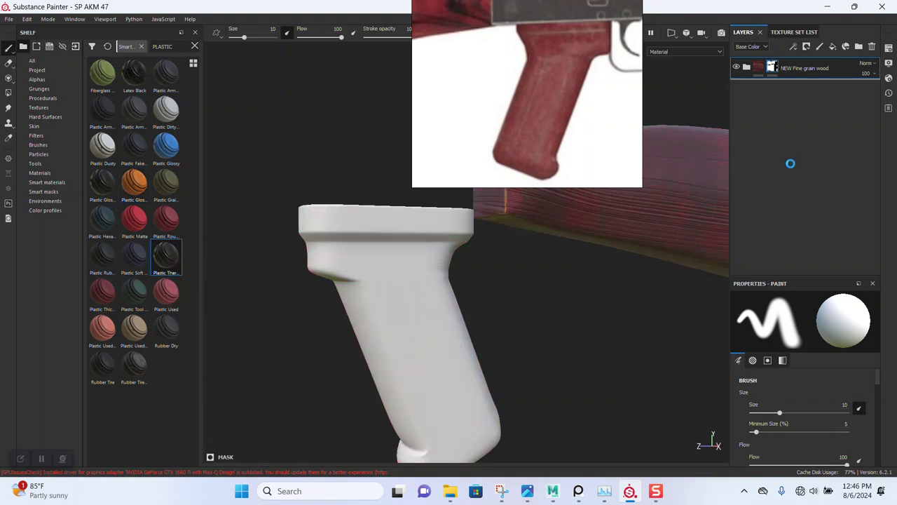
shift+right_drag(481, 322, 422, 338)
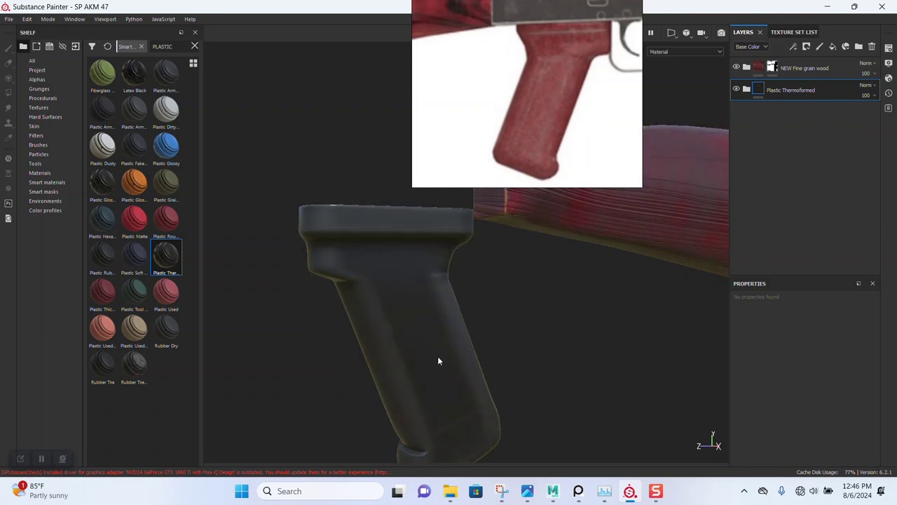
alt+drag(437, 355, 447, 316)
Select Plastic Thermoformed's Plastic fill layer and pick a dark red base colour
click(746, 90)
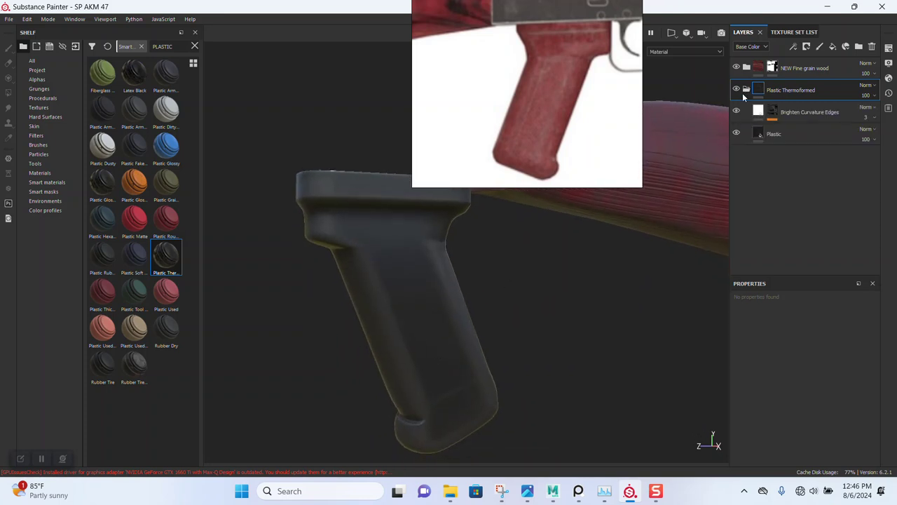
click(761, 132)
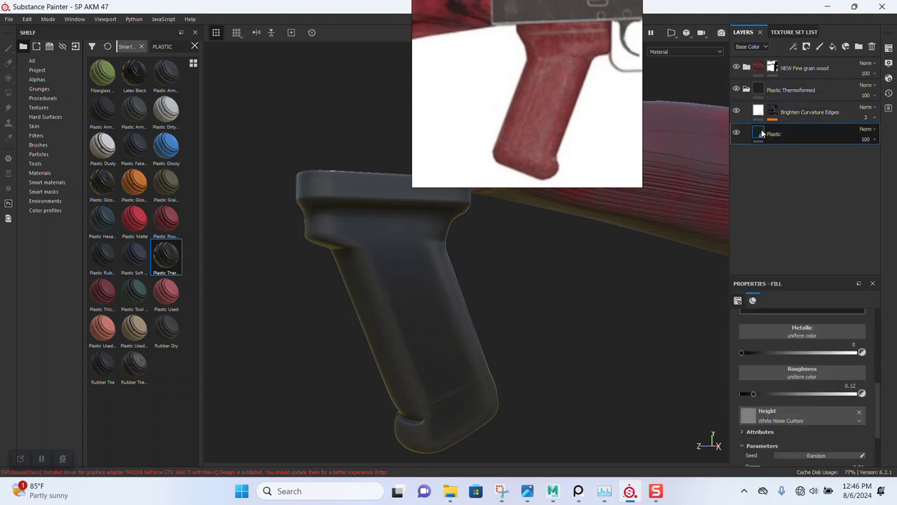
scroll(789, 413, down, 2)
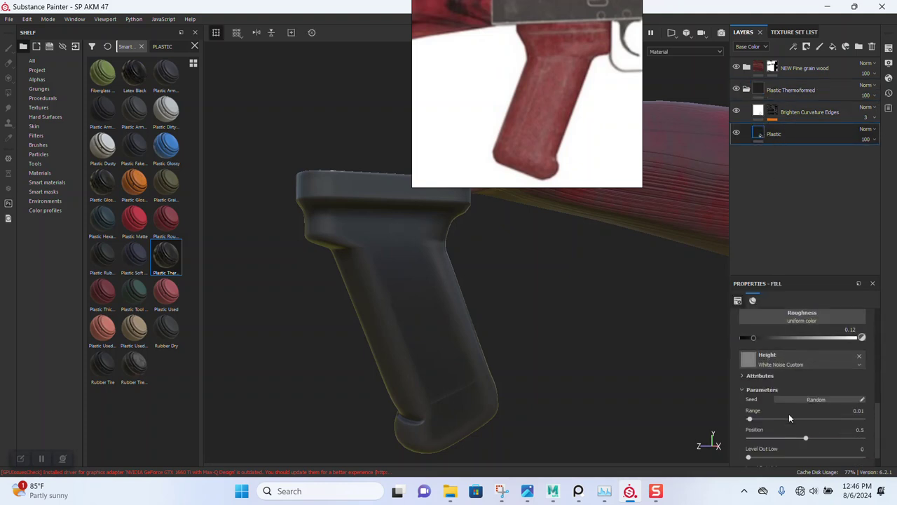
scroll(789, 415, down, 1)
scroll(789, 414, up, 3)
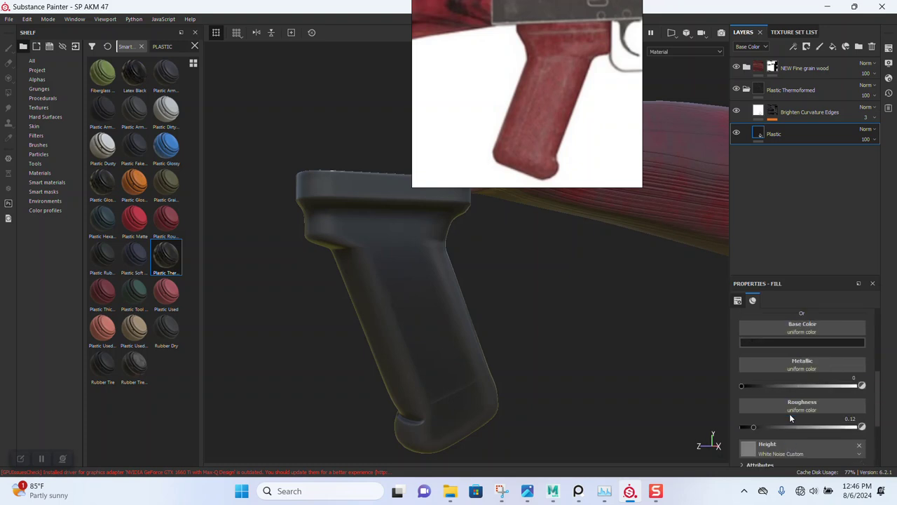
scroll(791, 403, up, 3)
click(793, 397)
mouse_move(811, 343)
mouse_down()
mouse_move(816, 325)
mouse_move(825, 348)
mouse_up()
Brighten the Plastic layer's red base colour while viewing the whole grip and stock
mouse_move(568, 325)
alt+mouse_down()
mouse_move(393, 180)
mouse_move(348, 169)
mouse_move(530, 304)
mouse_move(486, 307)
alt+mouse_up()
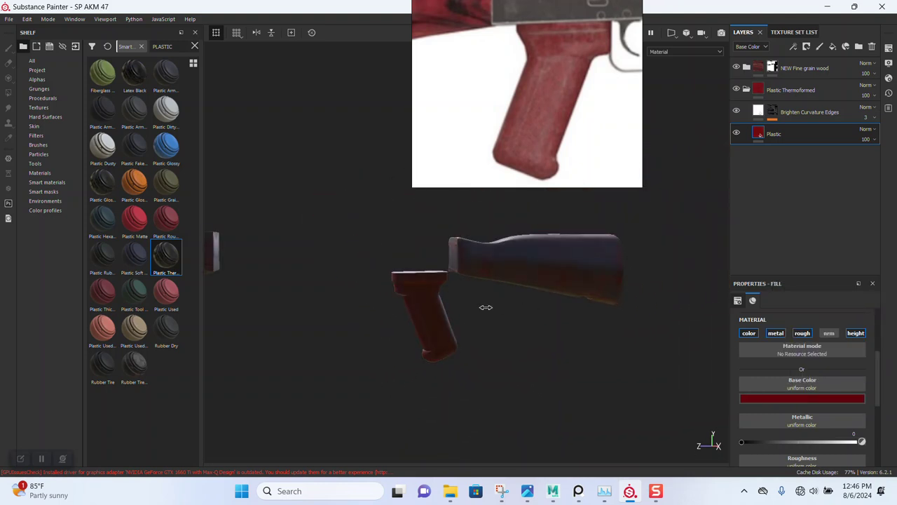
scroll(508, 310, up, 3)
scroll(607, 355, up, 2)
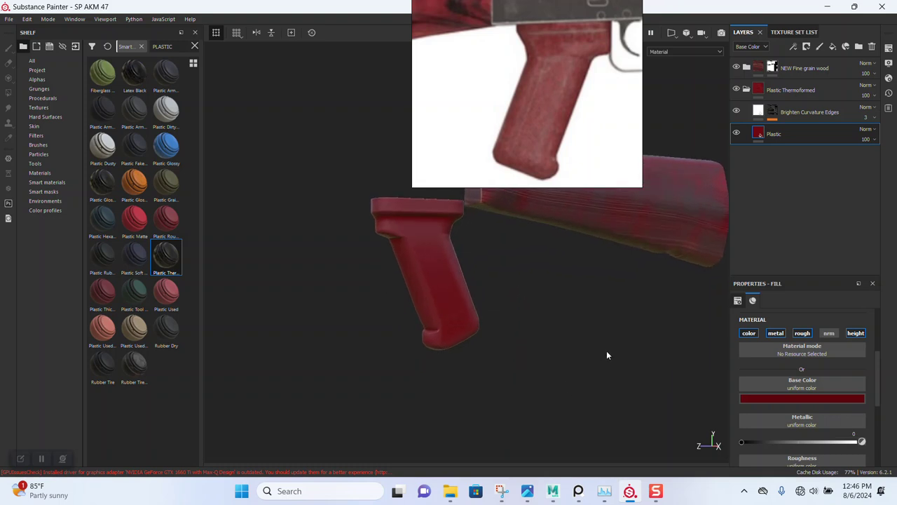
click(766, 398)
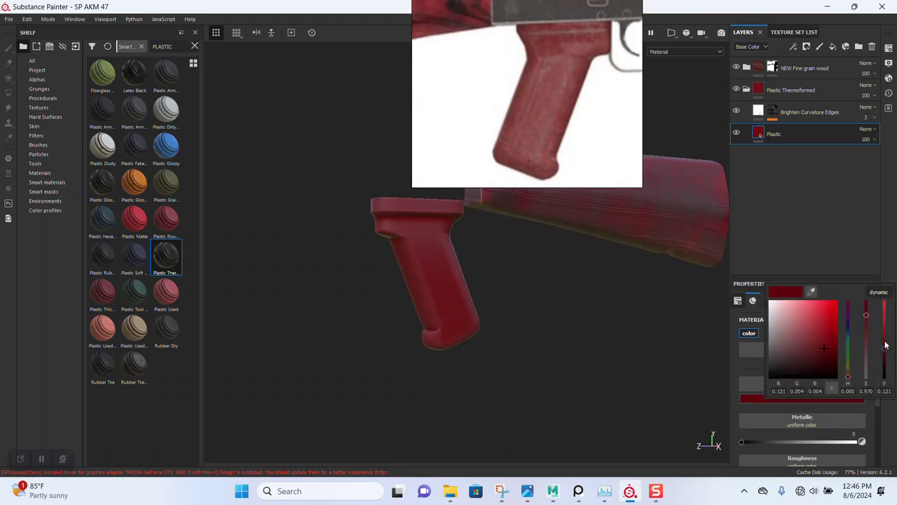
drag(885, 344, 884, 370)
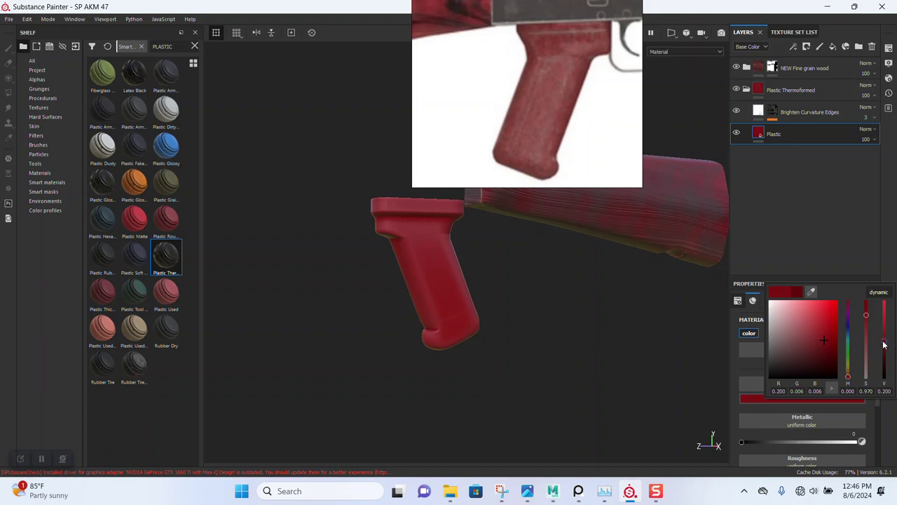
click(806, 245)
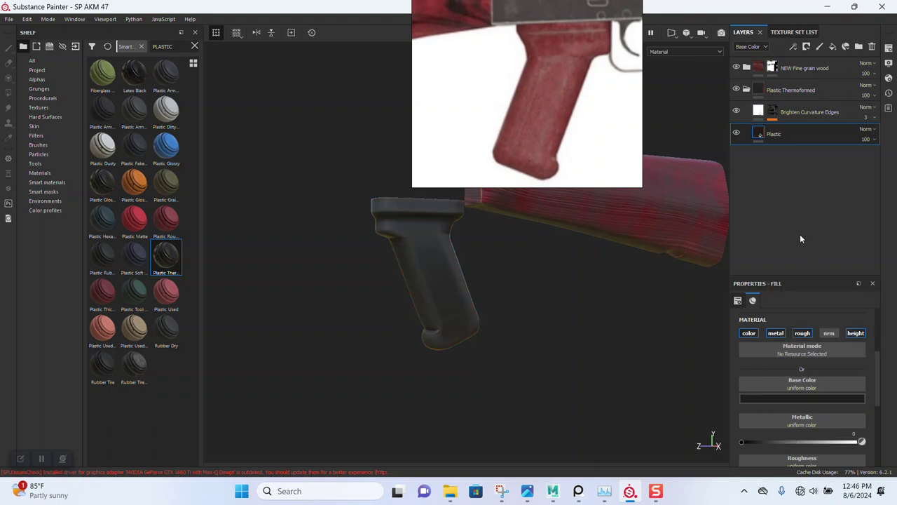
Undo back and re-pick a slightly brightened dark red for the Plastic layer
click(26, 19)
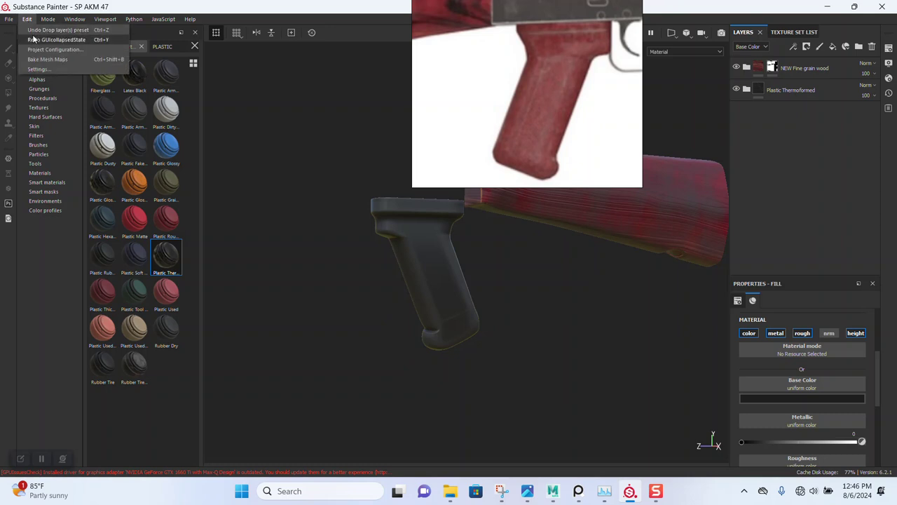
click(32, 39)
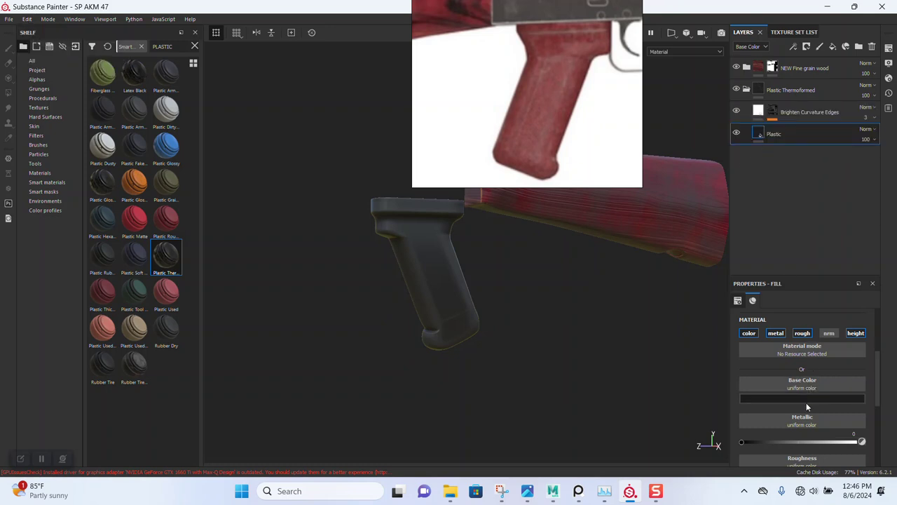
click(806, 402)
drag(824, 316, 829, 357)
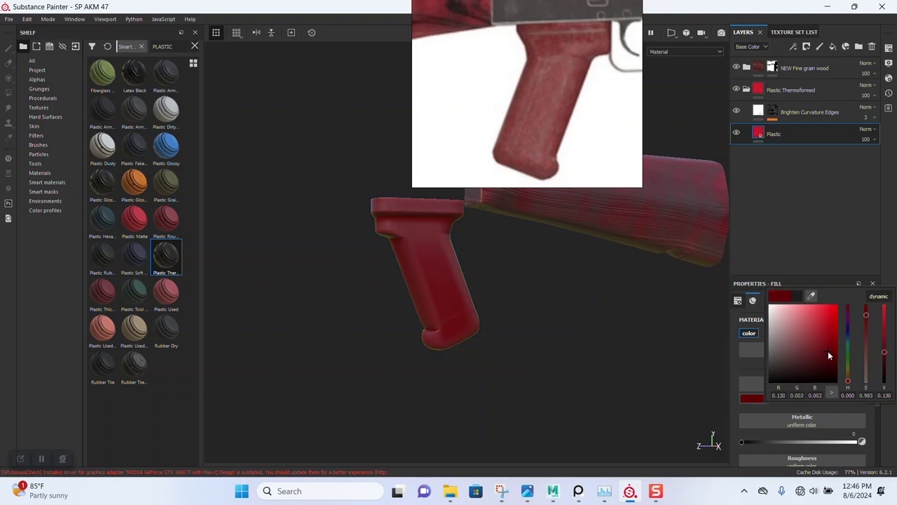
drag(884, 354, 884, 351)
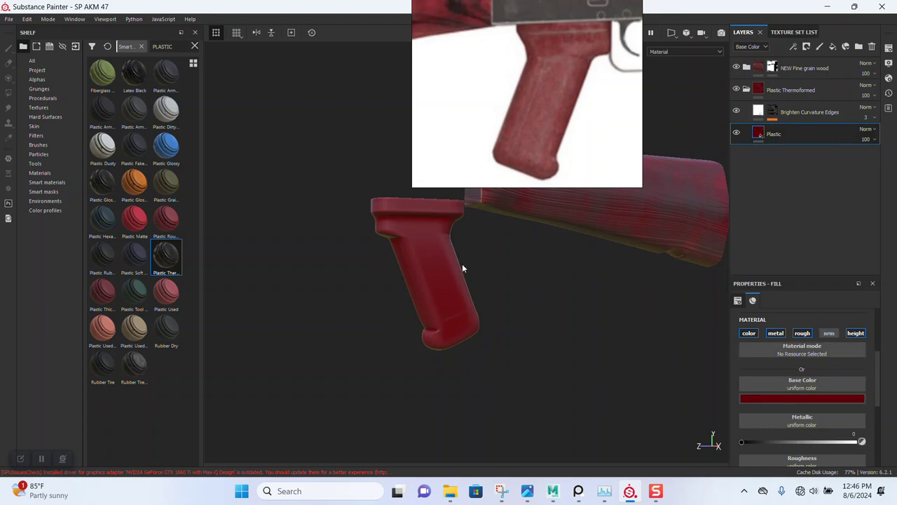
Lighten the Plastic layer's red to about V 0.211, then duplicate the layer
alt+drag(462, 263, 501, 299)
click(781, 397)
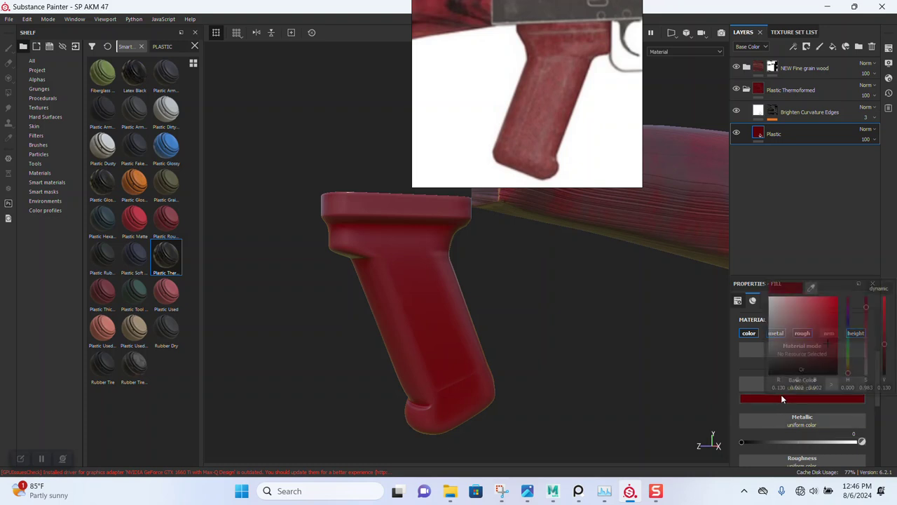
drag(884, 344, 885, 338)
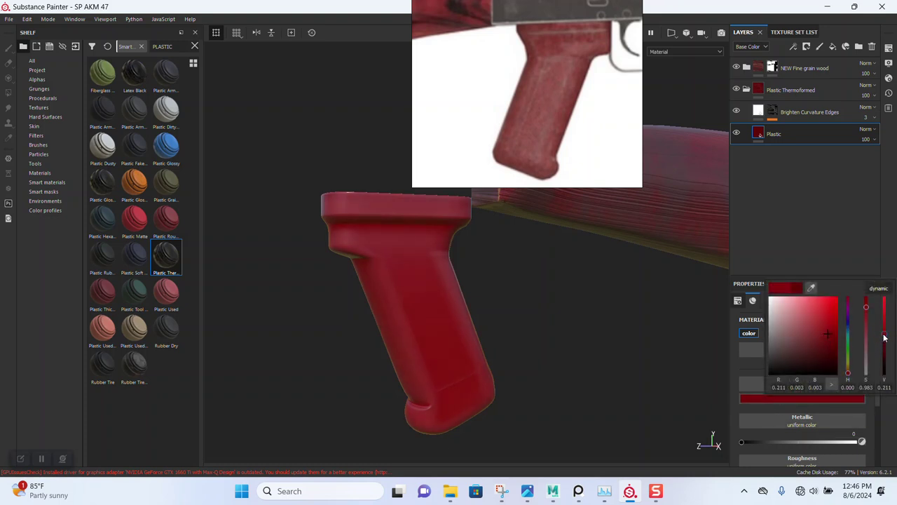
click(836, 270)
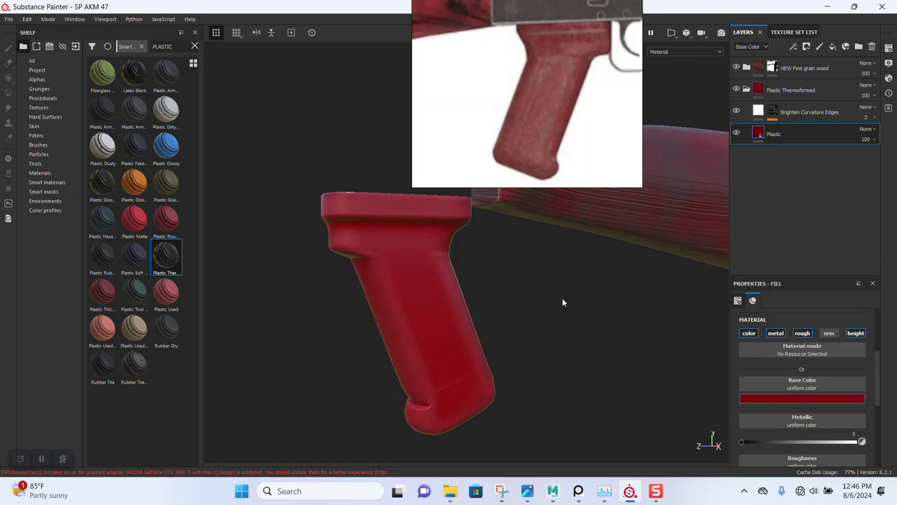
alt+drag(562, 300, 393, 257)
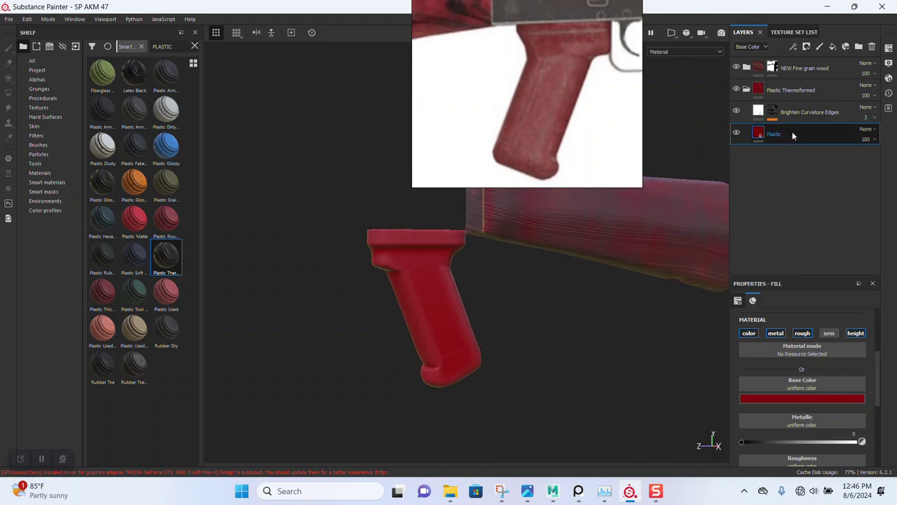
key(ctrl+d)
Discard the duplicated Plastic copy 1 layer
key(Return)
scroll(797, 335, down, 3)
scroll(796, 335, up, 1)
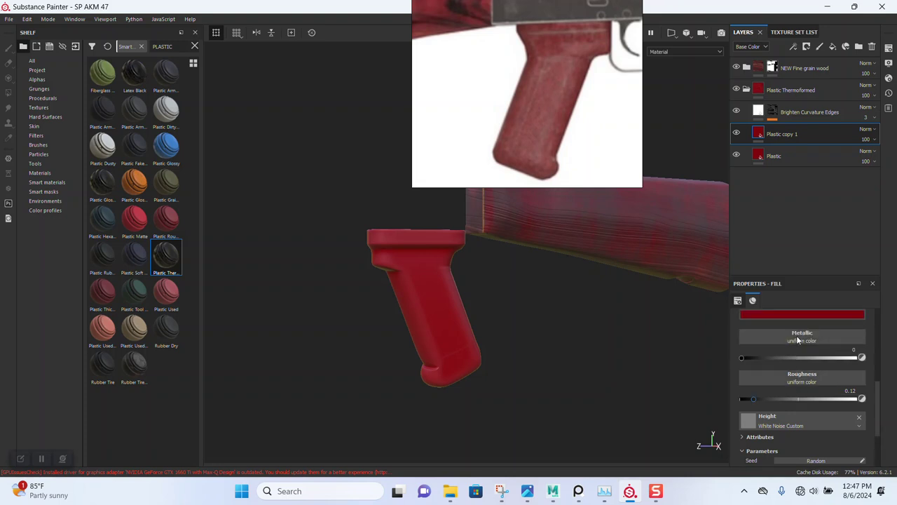
scroll(796, 336, up, 2)
double_click(776, 134)
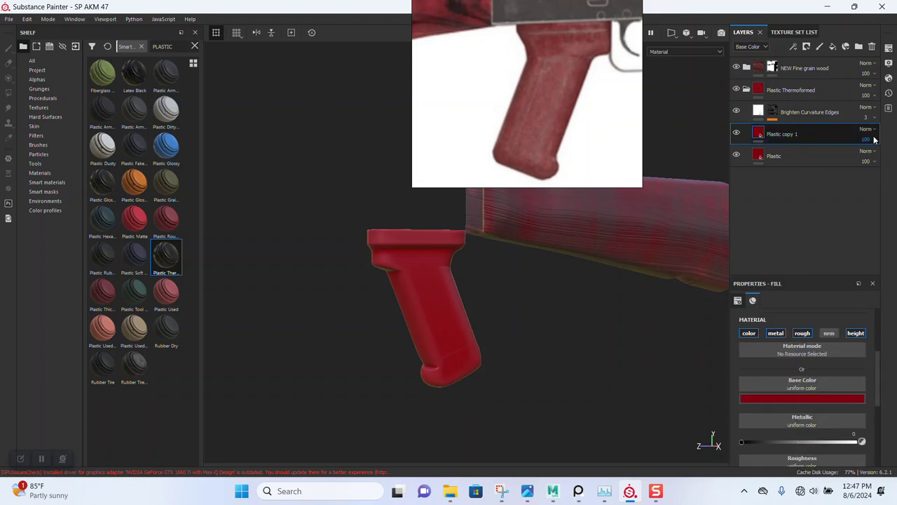
key(Return)
click(792, 179)
key(Delete)
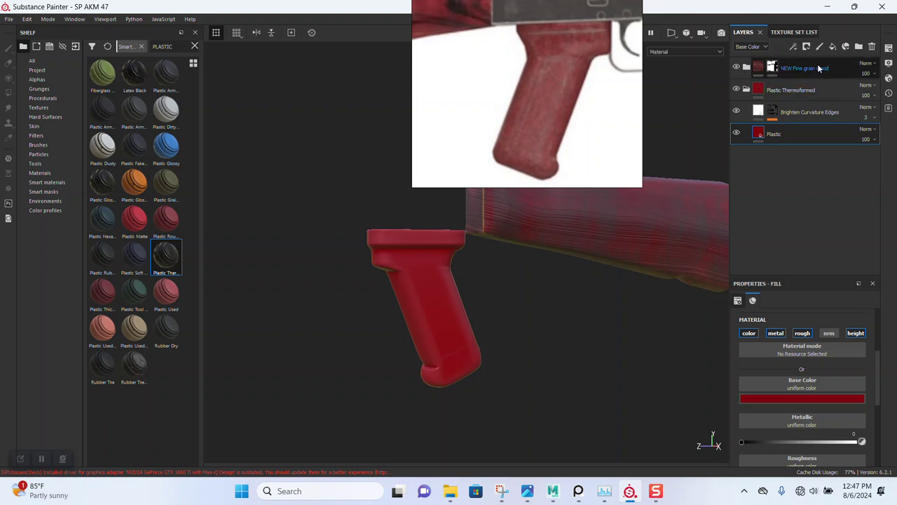
Add Fill layer 1 above Plastic with a near-black dark red base colour (R 0.034)
click(833, 48)
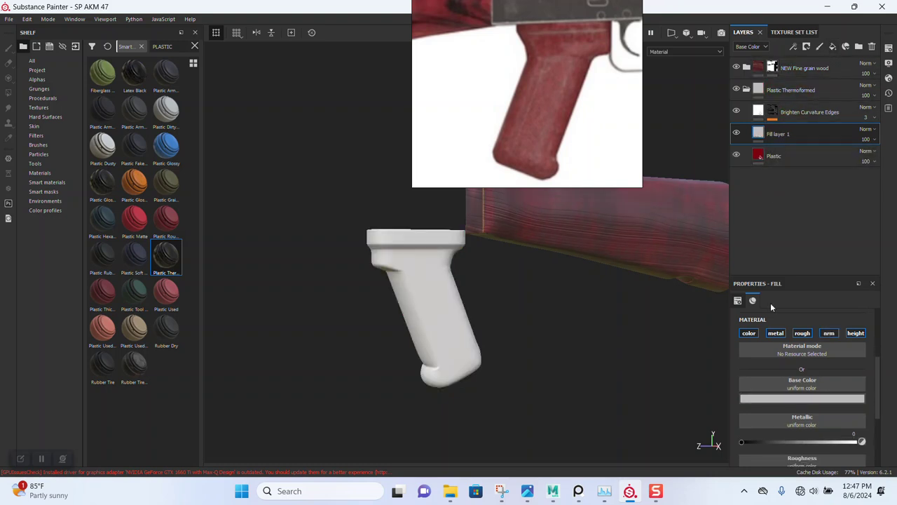
click(785, 398)
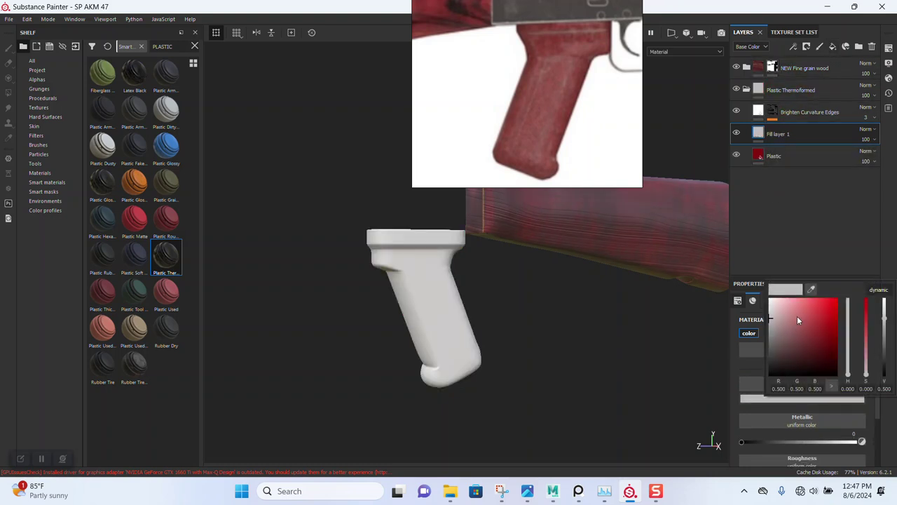
click(771, 364)
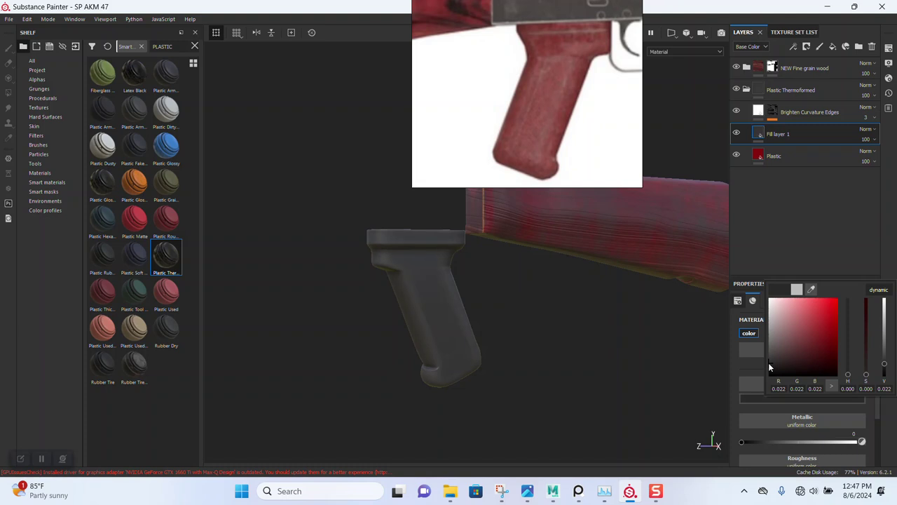
drag(766, 357, 835, 364)
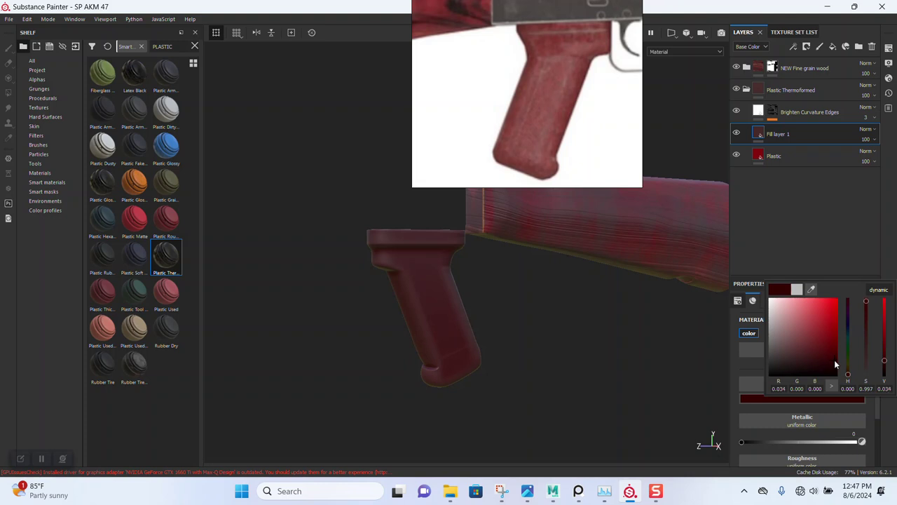
right_click(761, 134)
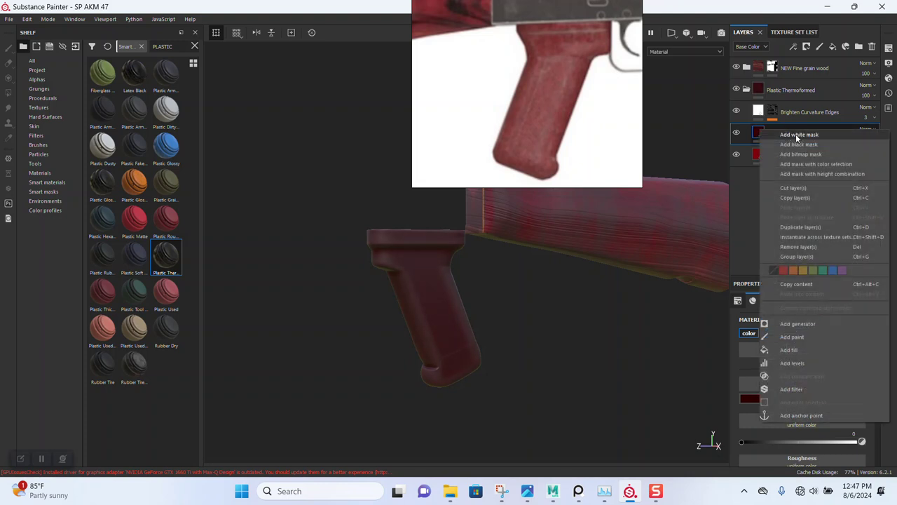
Give Fill layer 1 a white mask, briefly trying and removing a Levels effect
click(797, 135)
right_click(772, 132)
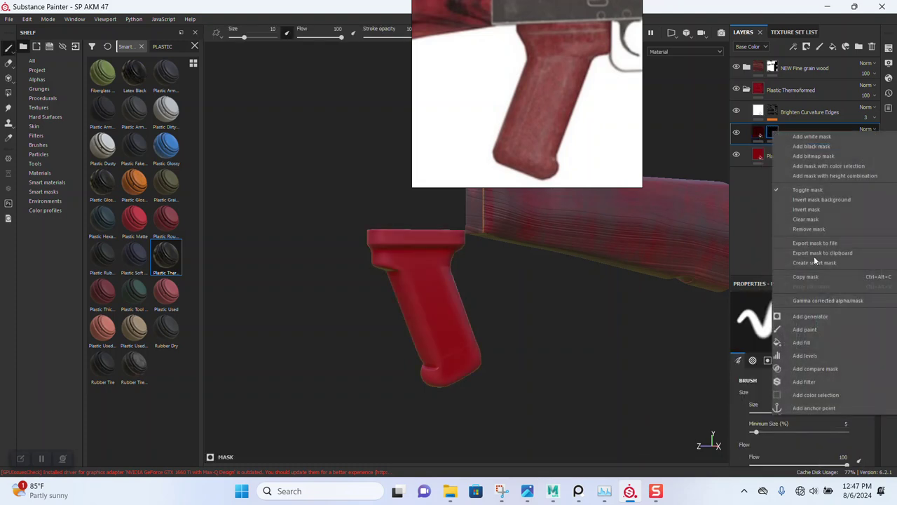
click(814, 355)
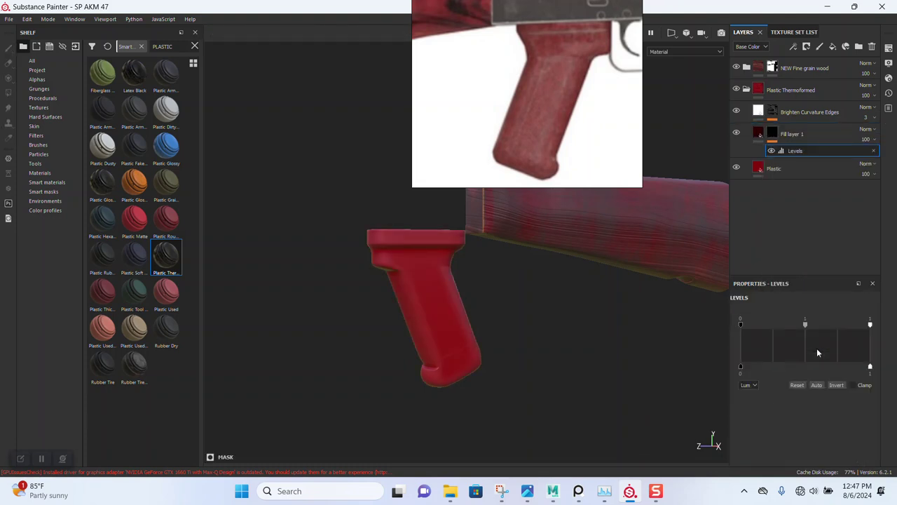
click(873, 152)
Fill the mask with the Gradient Flakes grayscale pattern, found by searching 'GRAIN'
right_click(771, 132)
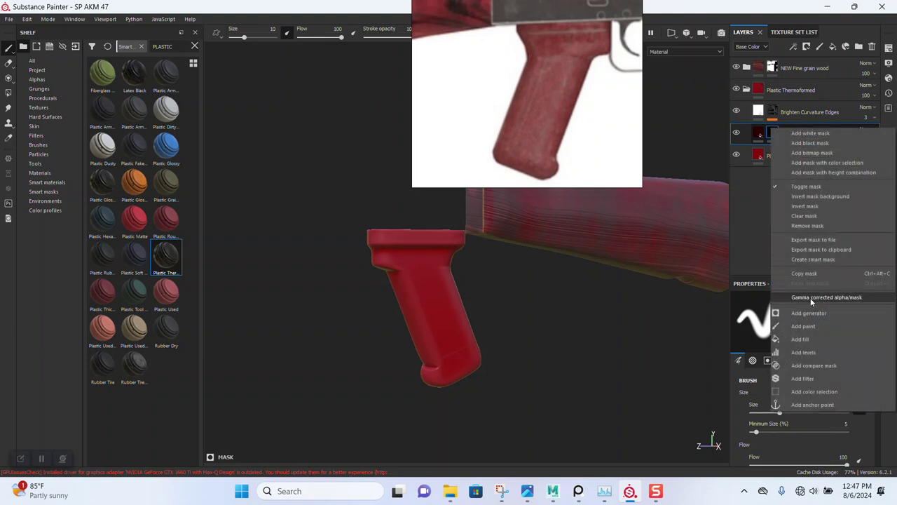
click(801, 339)
click(800, 338)
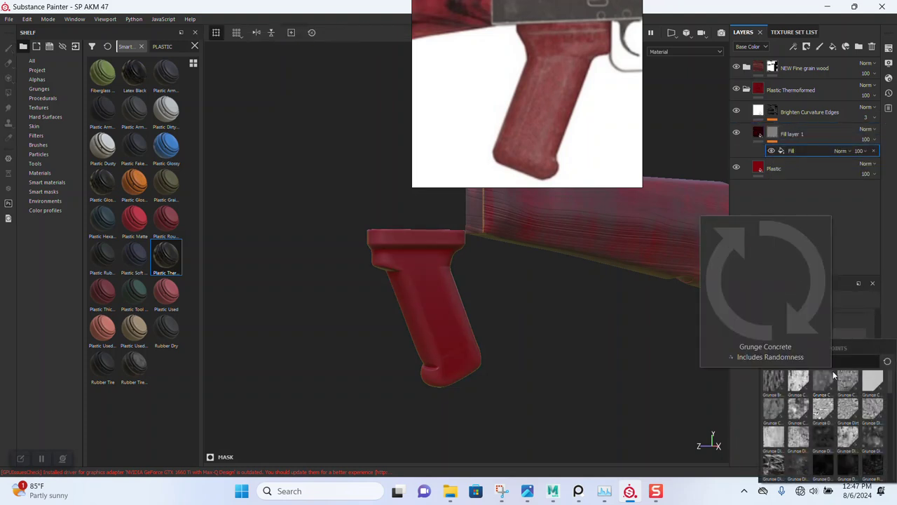
key(BackSpace)
key(BackSpace)
key(BackSpace)
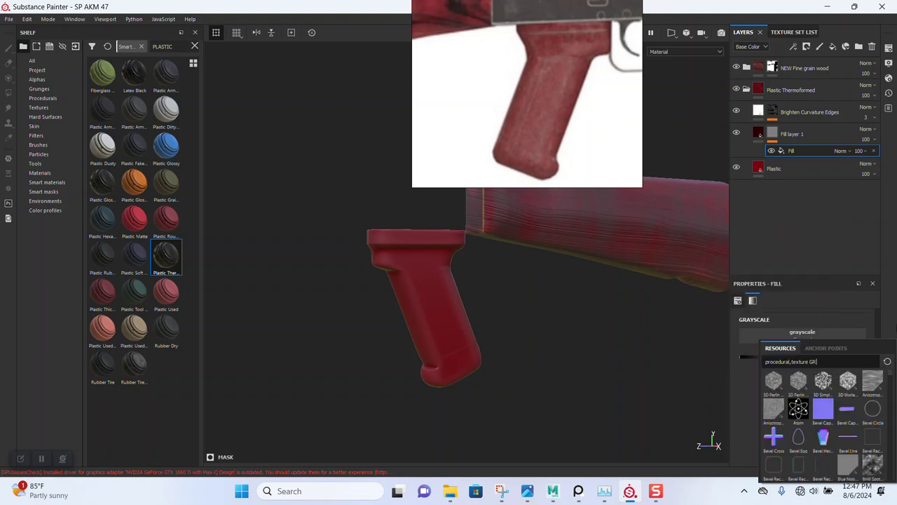
text(AIN)
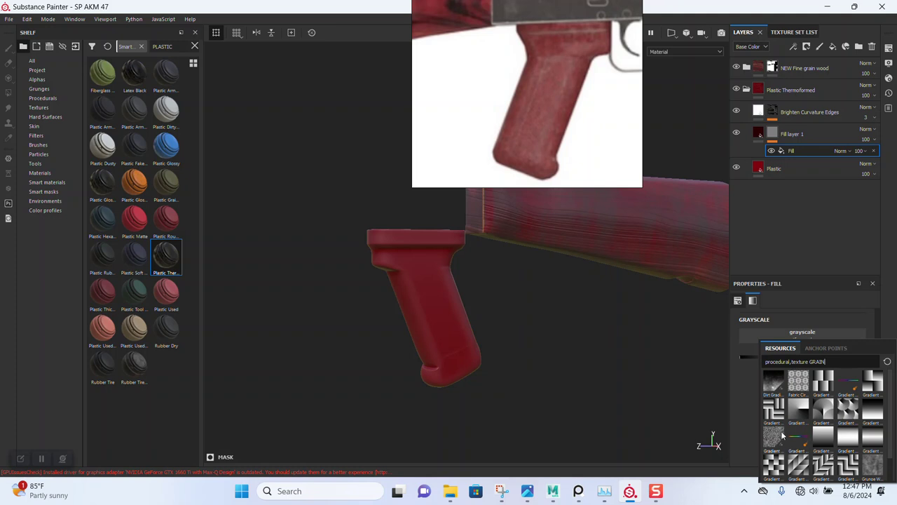
mouse_move(773, 436)
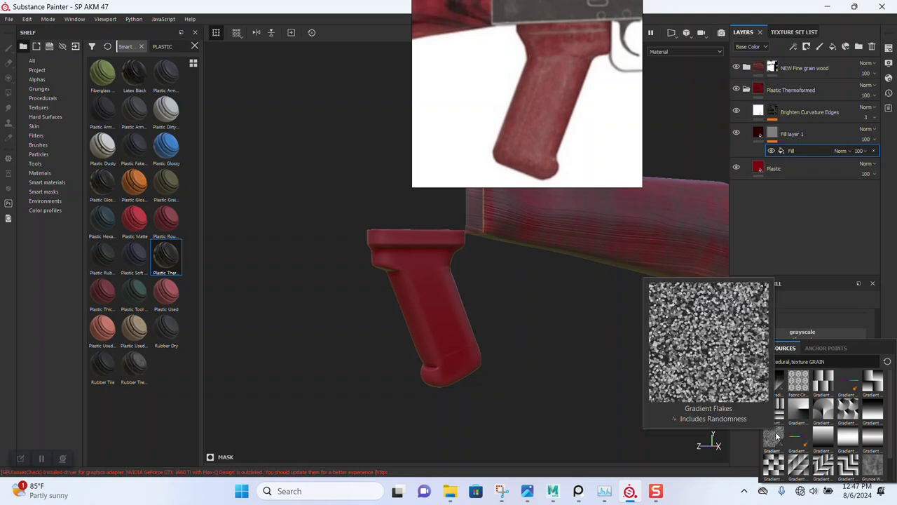
scroll(816, 435, down, 1)
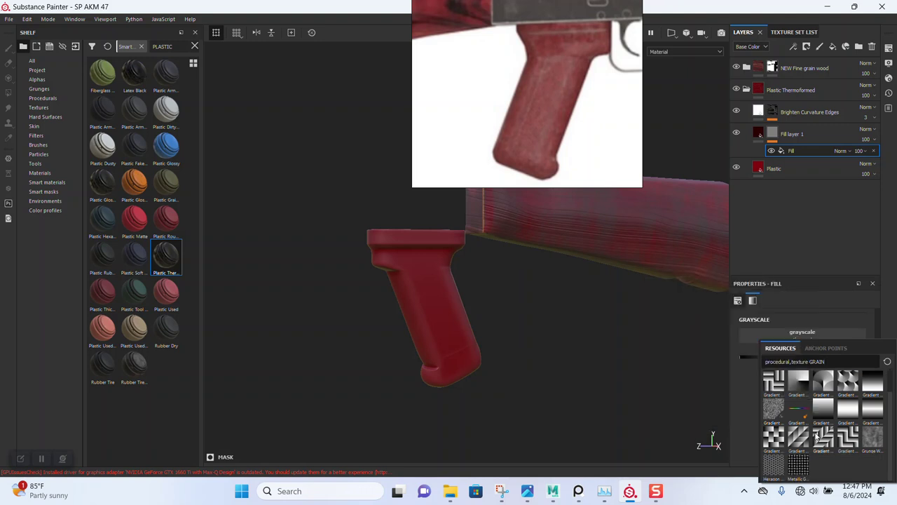
scroll(841, 434, up, 1)
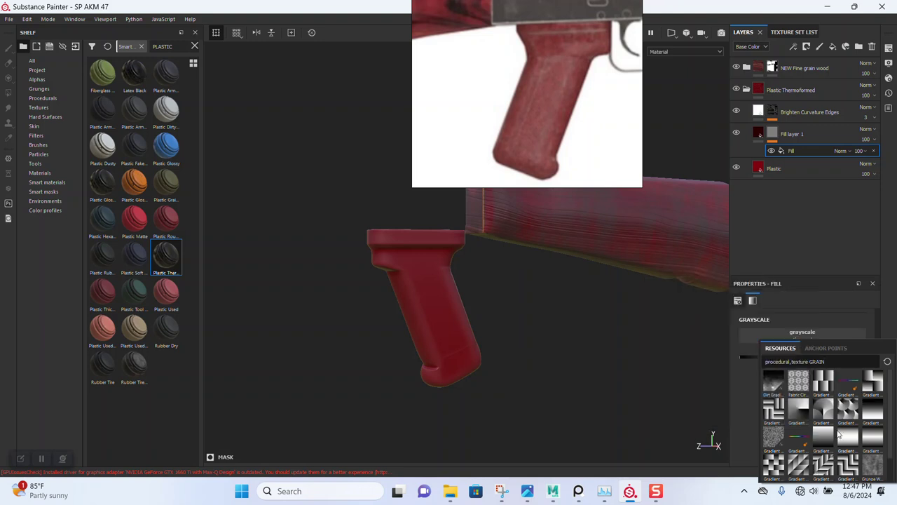
click(773, 436)
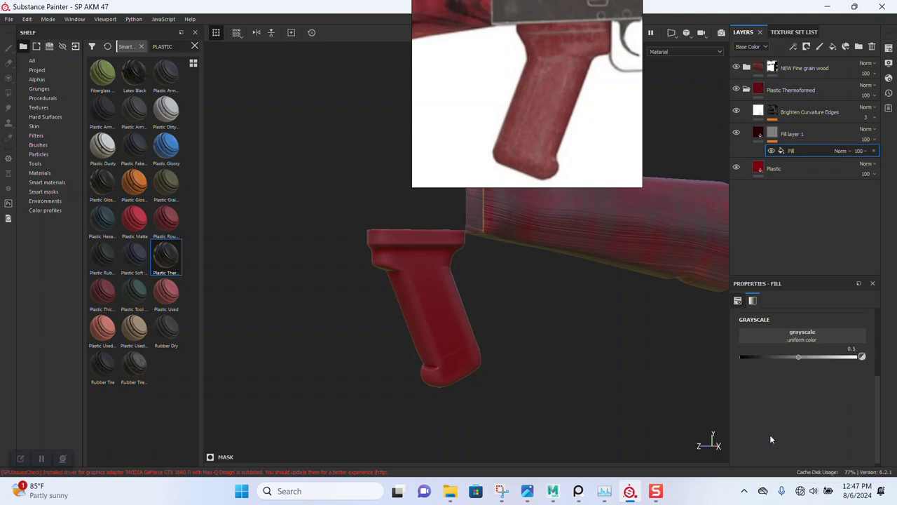
scroll(467, 304, up, 1)
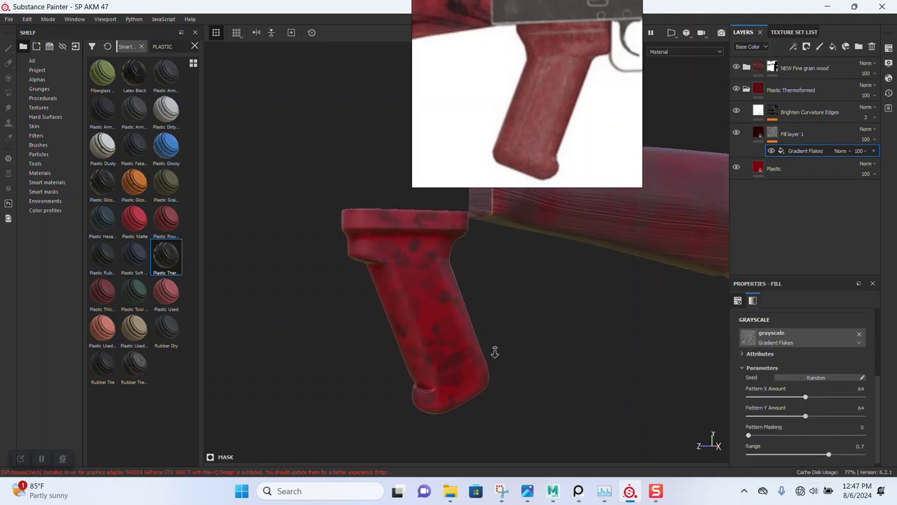
Switch the Gradient Flakes mask fill to tri-planar projection and shrink the flakes
scroll(492, 341, up, 1)
scroll(816, 384, up, 3)
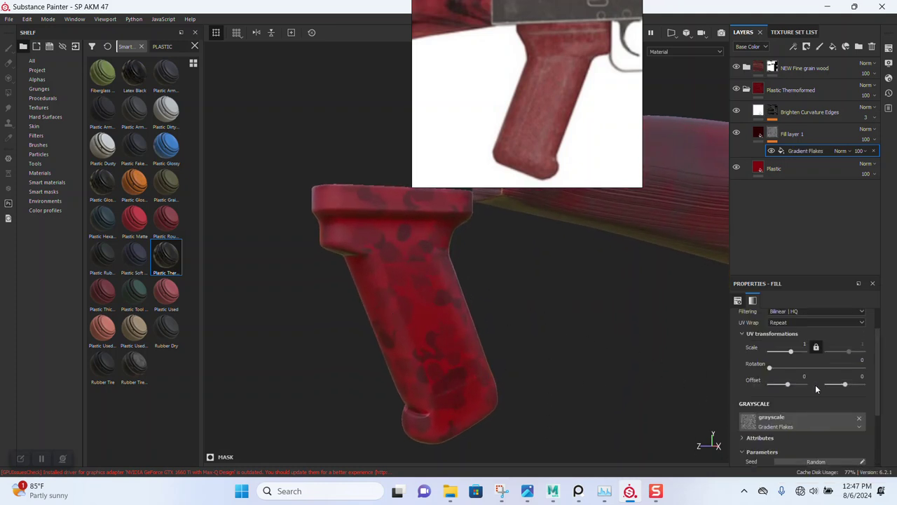
scroll(806, 357, up, 1)
click(799, 334)
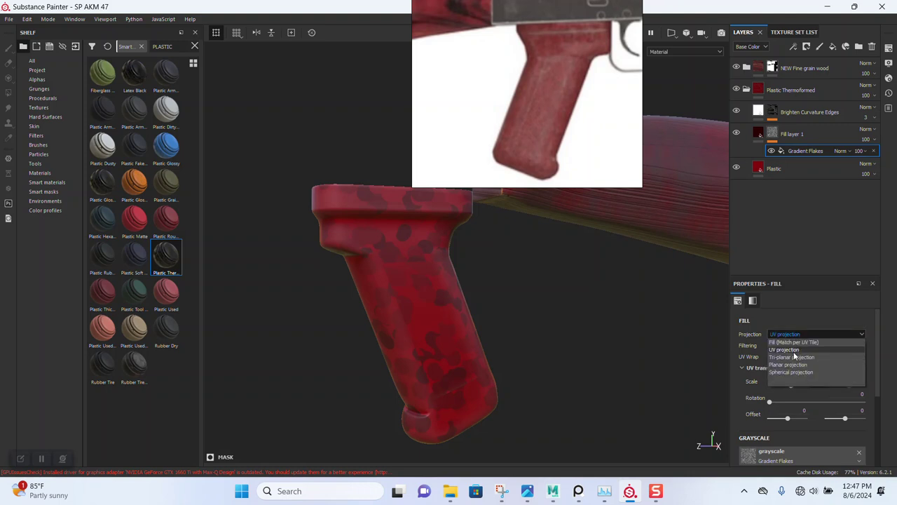
click(791, 356)
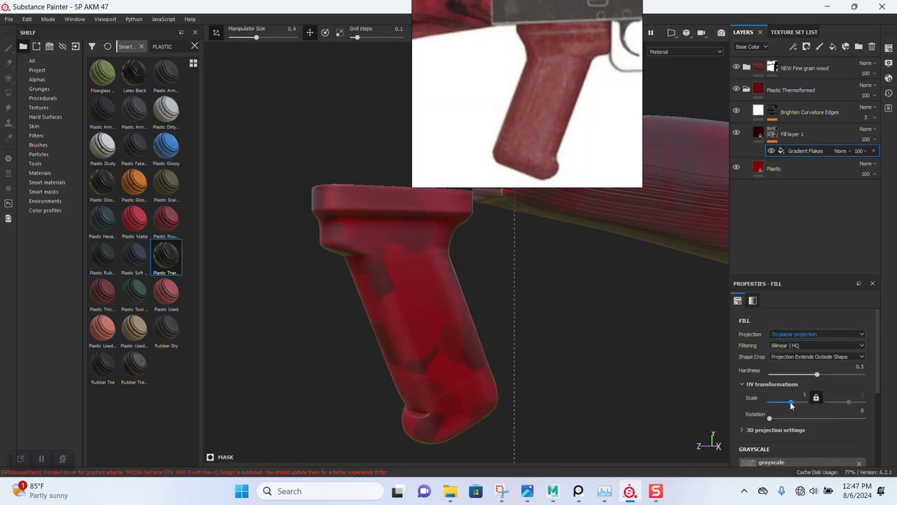
drag(795, 406, 796, 404)
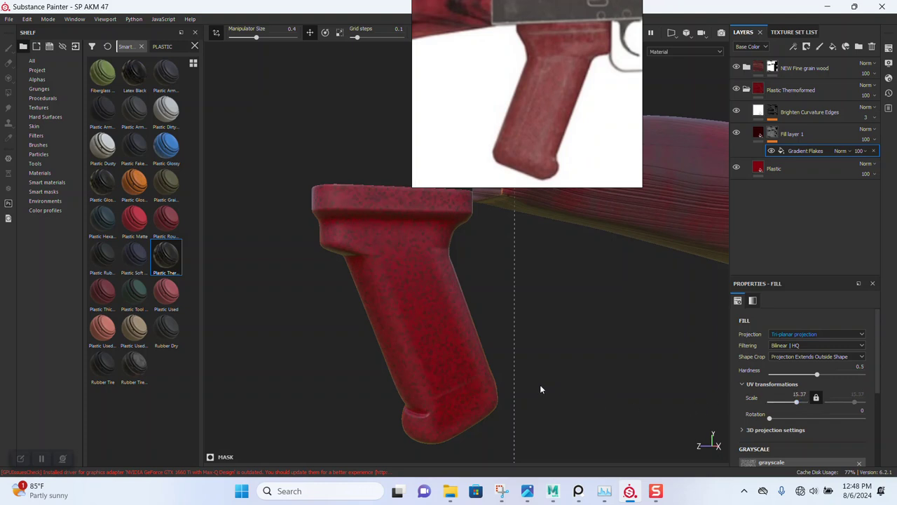
Lower the Gradient Flakes range to 0.18
scroll(475, 339, down, 2)
scroll(596, 351, down, 2)
scroll(799, 399, down, 3)
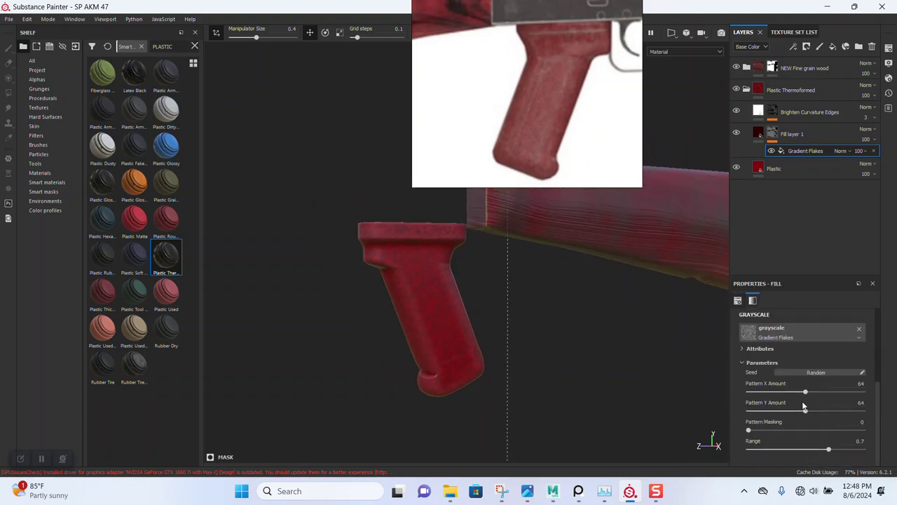
scroll(799, 405, up, 2)
mouse_move(809, 450)
mouse_down()
mouse_move(769, 449)
mouse_move(773, 460)
mouse_up()
mouse_move(507, 393)
alt+right_down()
mouse_move(507, 434)
mouse_move(478, 205)
alt+right_up()
Settle the flake UV scale at 13.01 for fine speckles across the grip
scroll(778, 363, up, 2)
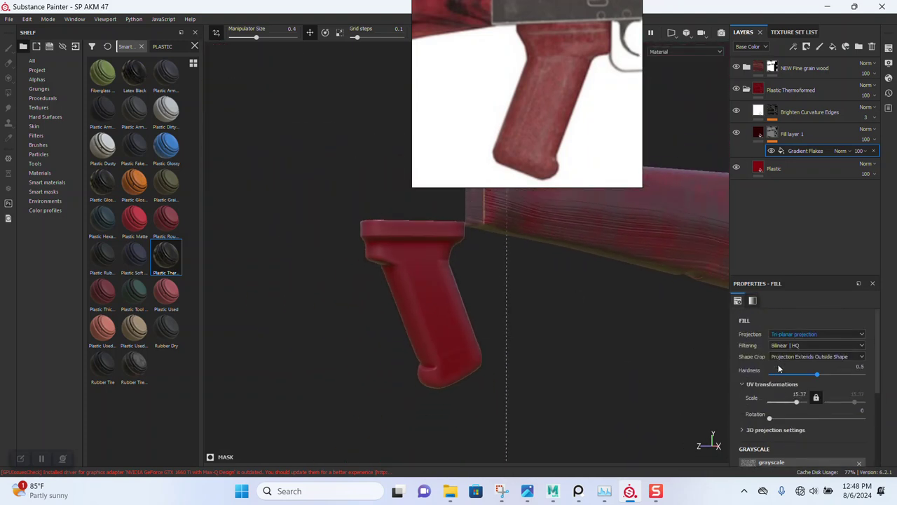
scroll(787, 411, down, 1)
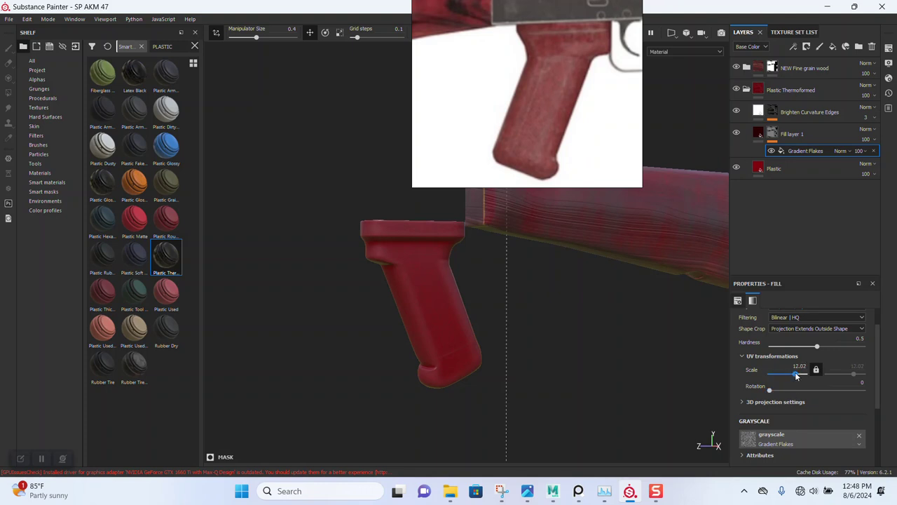
drag(796, 375, 797, 375)
click(799, 372)
scroll(491, 378, up, 2)
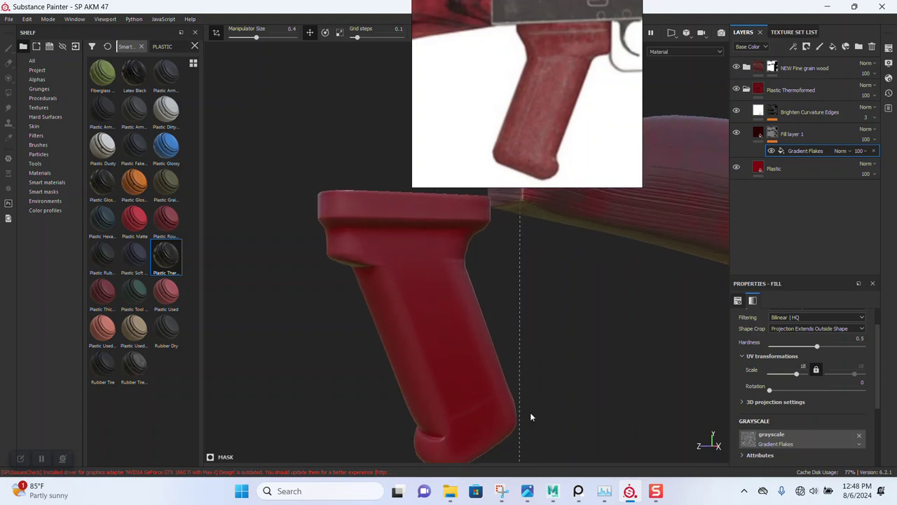
scroll(523, 410, up, 3)
scroll(509, 403, up, 2)
drag(791, 375, 795, 379)
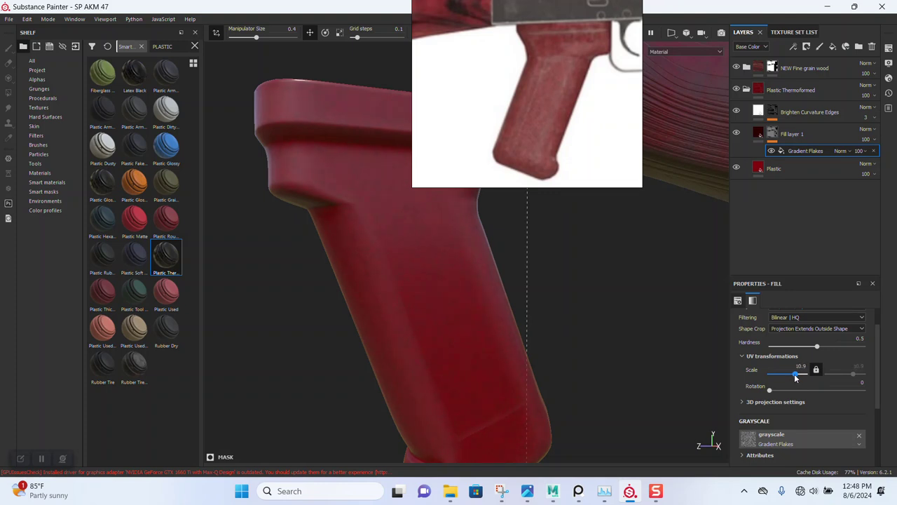
scroll(492, 312, down, 2)
scroll(532, 324, down, 2)
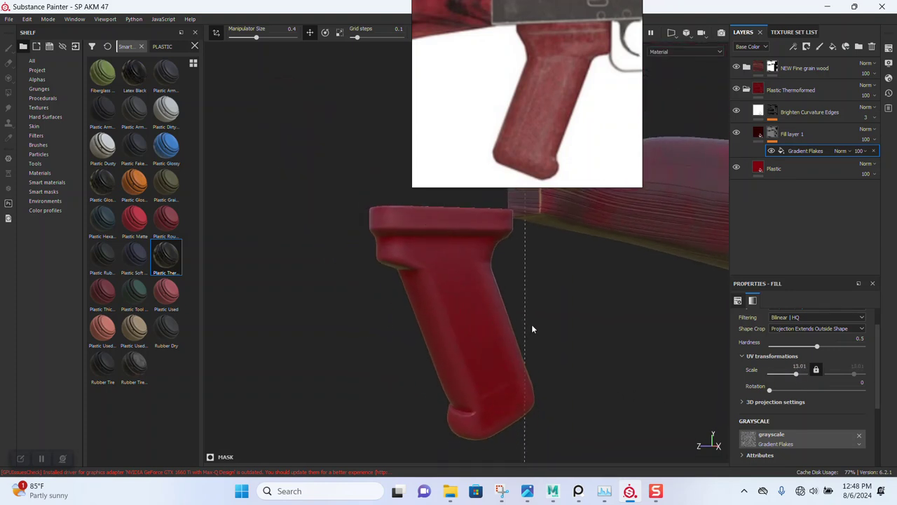
scroll(544, 349, down, 2)
scroll(556, 332, down, 1)
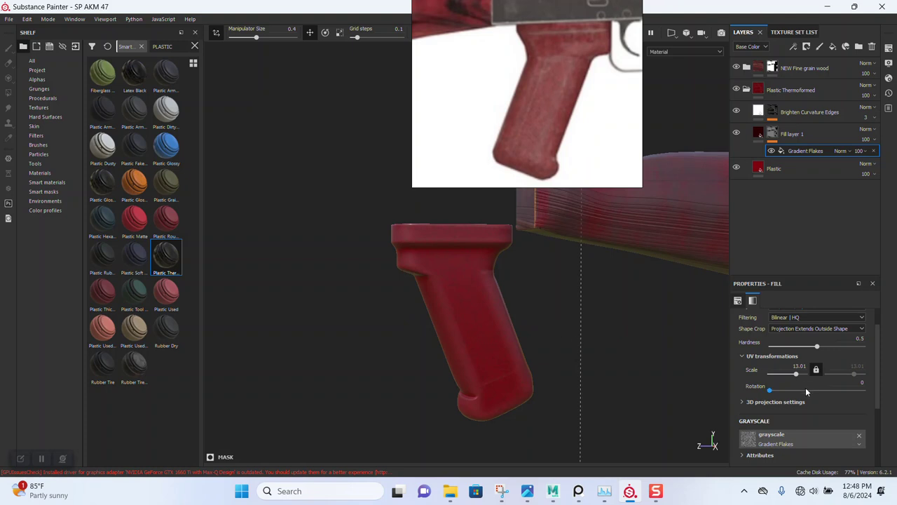
click(772, 133)
right_click(772, 134)
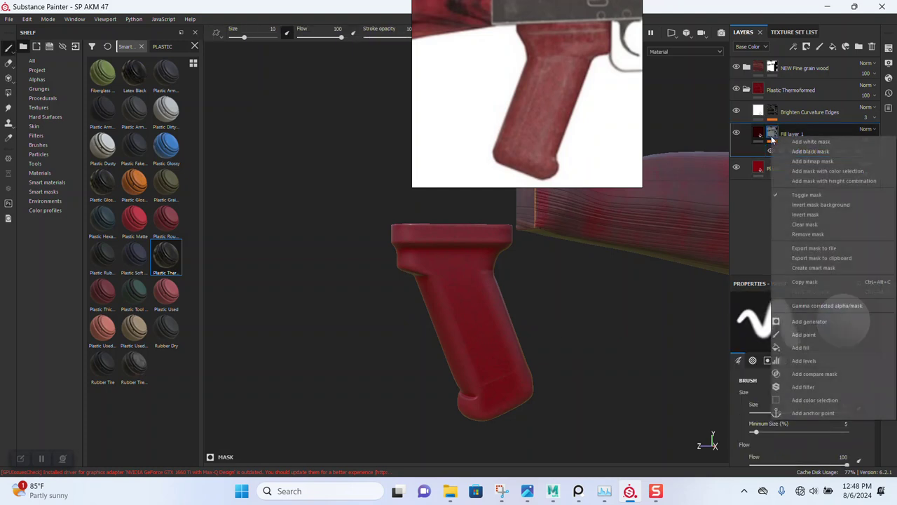
Add a 0.5-intensity Blur filter above Gradient Flakes in Fill layer 1's mask
click(803, 387)
click(804, 313)
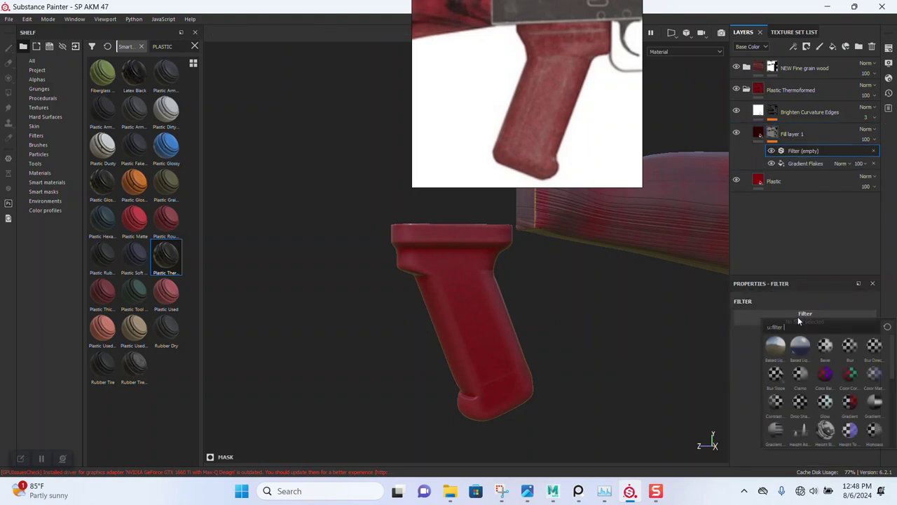
click(849, 345)
mouse_move(528, 320)
alt+right_down()
mouse_move(463, 294)
mouse_move(473, 292)
mouse_move(477, 371)
mouse_move(390, 200)
alt+right_up()
Orbit the grip to inspect the softened speckles, then drag Plastic Glossy Stained into the layers
mouse_move(391, 199)
alt+mouse_down()
mouse_move(452, 208)
mouse_move(435, 297)
mouse_move(350, 245)
mouse_move(475, 264)
mouse_move(379, 244)
mouse_move(426, 286)
mouse_move(468, 280)
mouse_move(407, 264)
mouse_move(472, 254)
mouse_move(544, 266)
mouse_move(426, 257)
mouse_move(423, 291)
mouse_move(420, 260)
mouse_move(406, 243)
mouse_move(496, 300)
alt+mouse_up()
mouse_move(496, 300)
shift+right_down()
mouse_move(421, 297)
mouse_move(452, 309)
shift+right_up()
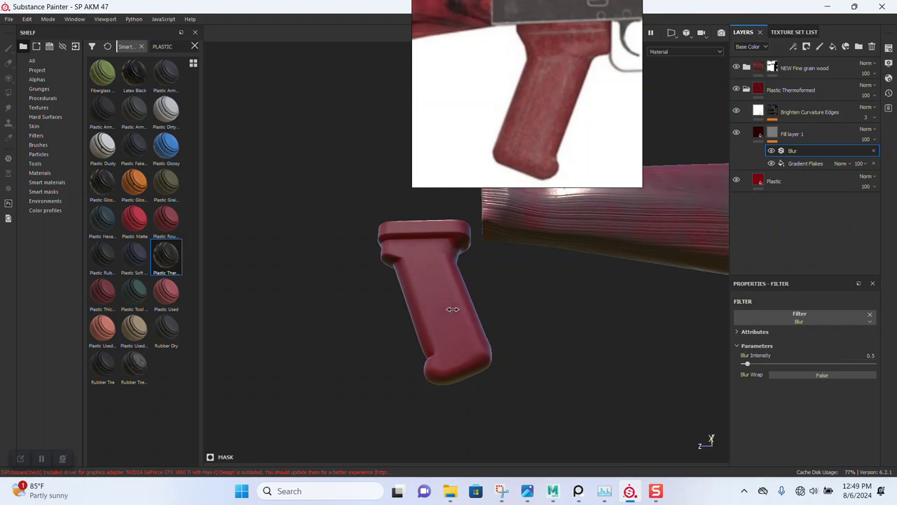
alt+drag(473, 300, 470, 309)
mouse_move(469, 308)
alt+right_down()
mouse_move(475, 415)
mouse_move(452, 316)
mouse_move(534, 307)
alt+right_up()
mouse_move(534, 307)
alt+mouse_down()
mouse_move(490, 295)
mouse_move(533, 280)
alt+mouse_up()
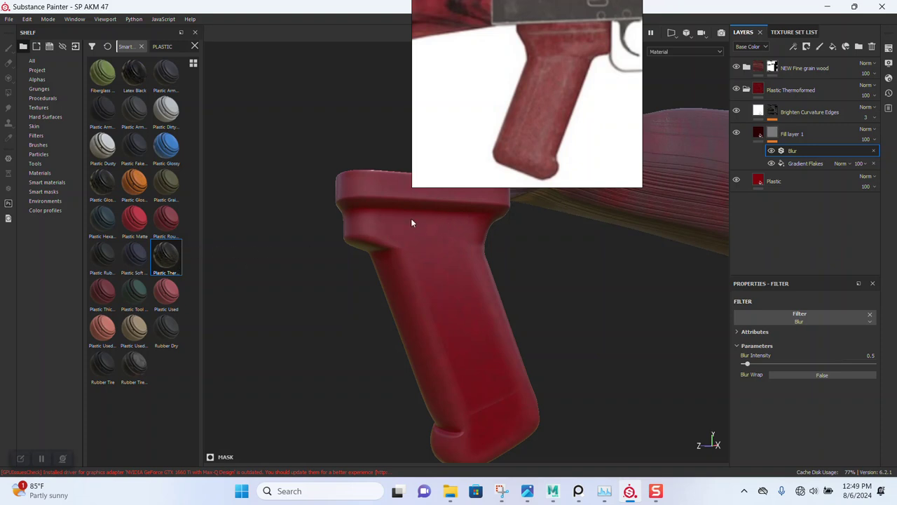
drag(138, 200, 777, 89)
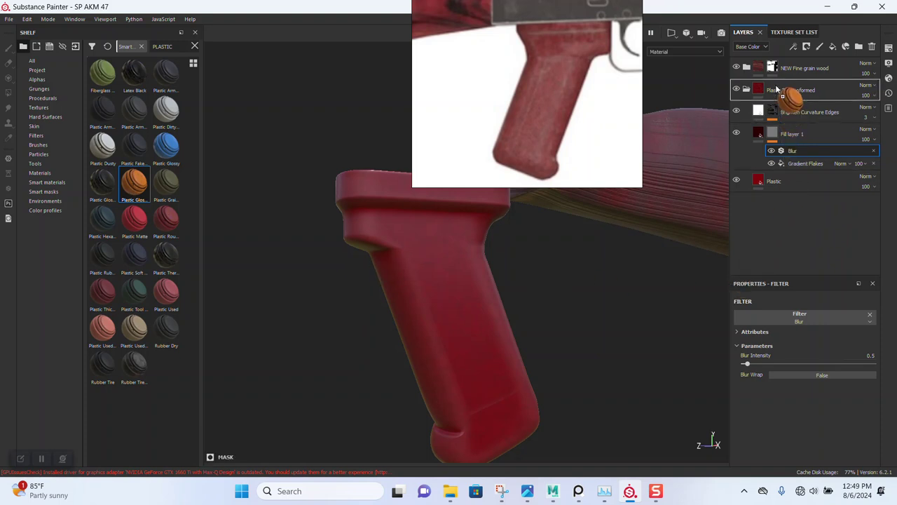
Pull Plastic Glossy Stained's Stain and Dust layers out of its folder and delete its Base fill
drag(776, 89, 778, 108)
click(756, 112)
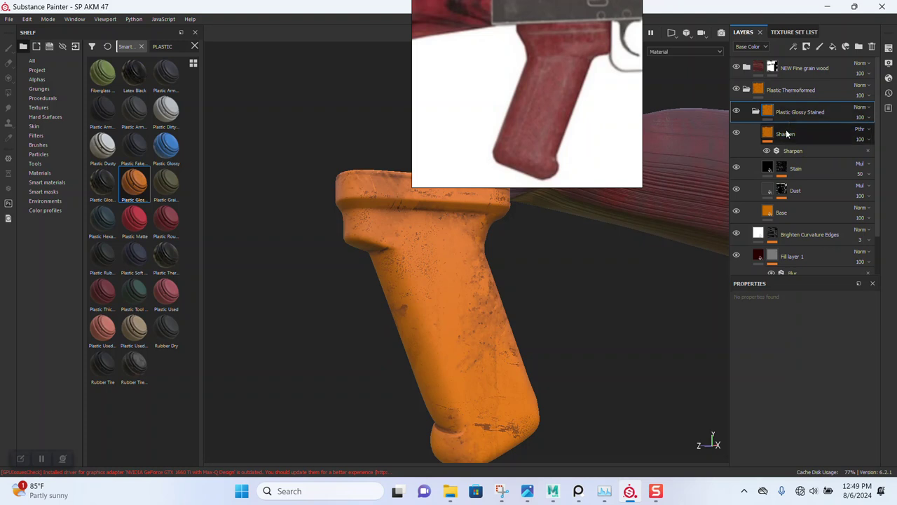
click(792, 170)
shift+click(793, 197)
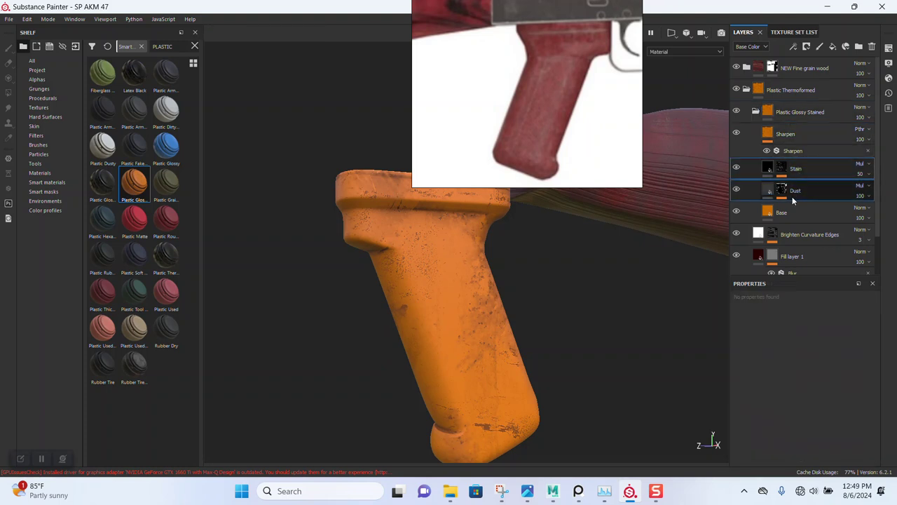
drag(793, 199, 796, 244)
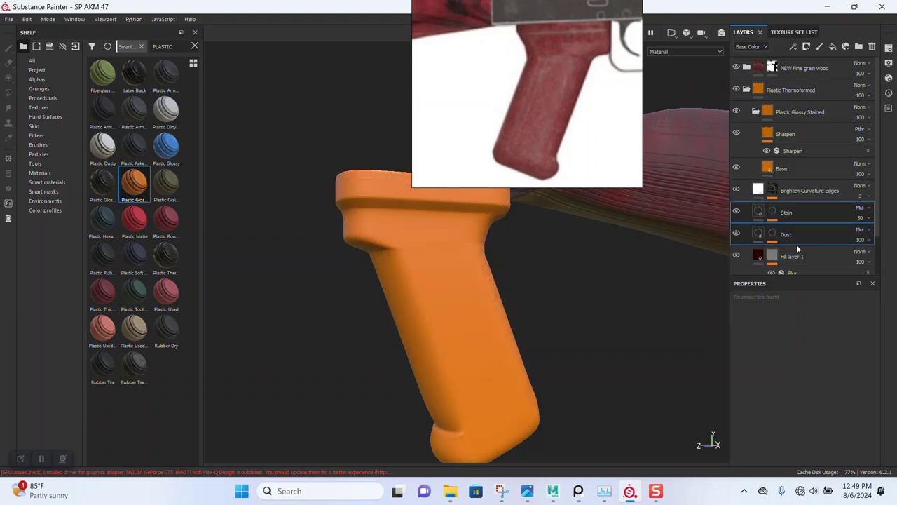
click(791, 167)
key(Delete)
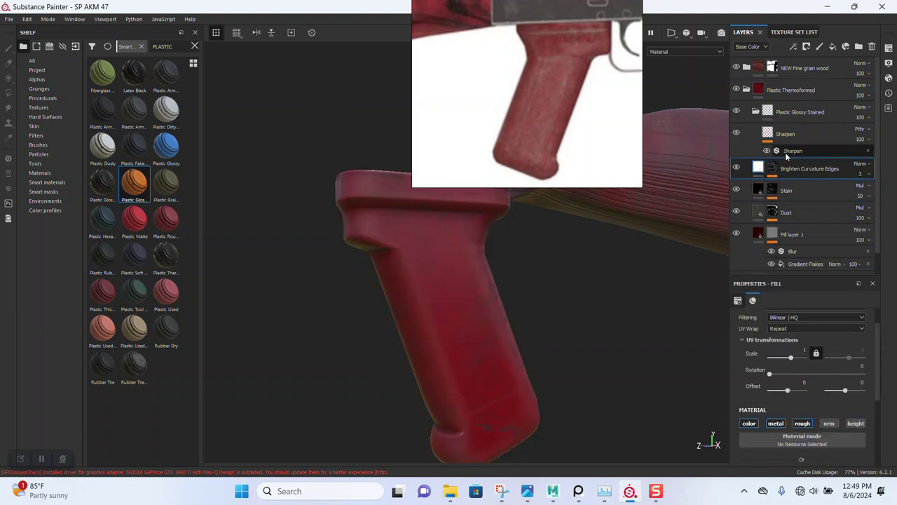
Delete the leftover Plastic Glossy Stained folder and orbit around the grip
click(789, 113)
key(Delete)
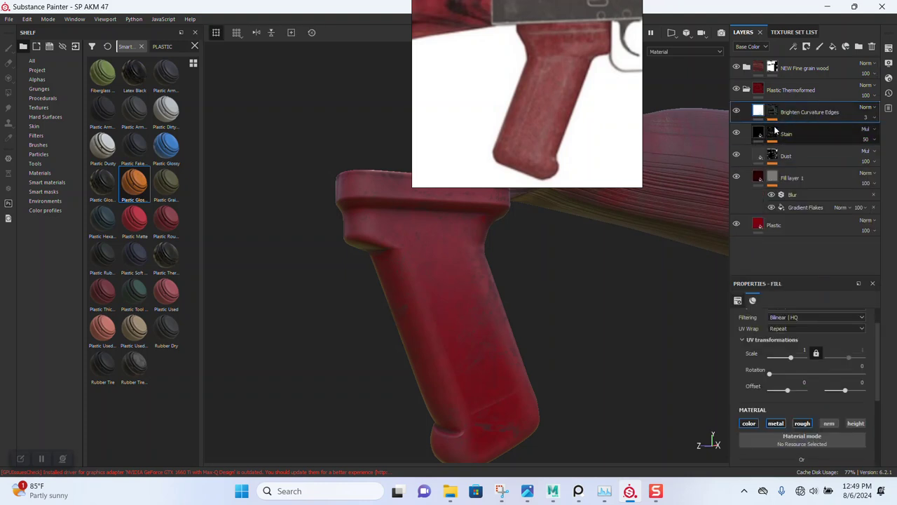
alt+drag(535, 336, 408, 295)
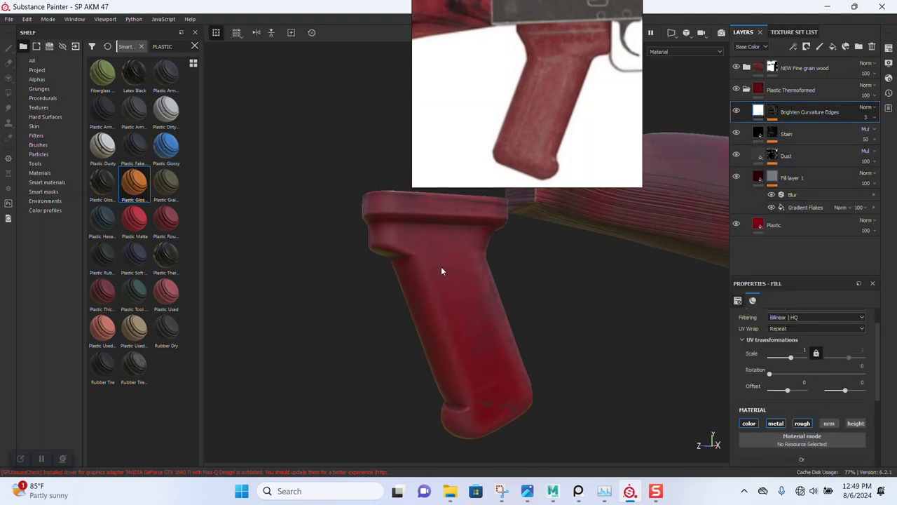
mouse_move(408, 295)
alt+mouse_down()
mouse_move(506, 298)
mouse_move(561, 266)
alt+mouse_up()
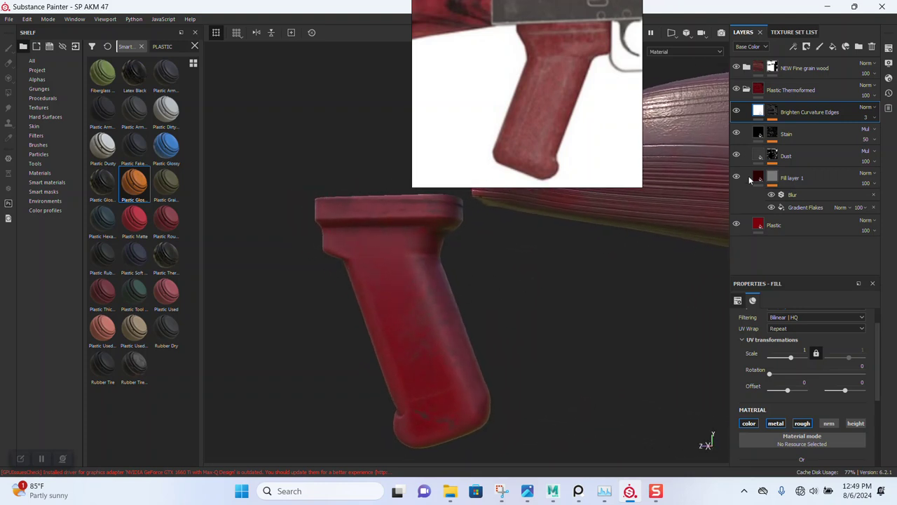
Show the Stain layer, set Dust opacity to 60 and save the project
click(736, 134)
click(772, 157)
click(866, 161)
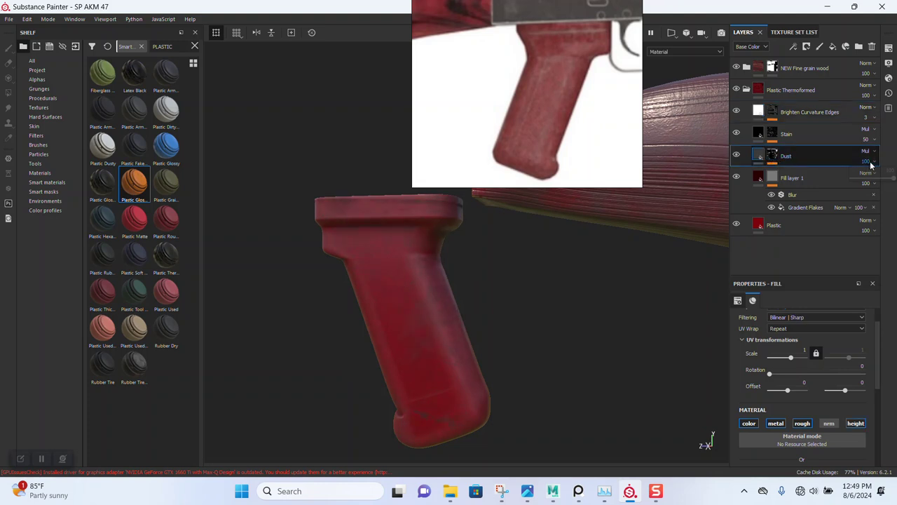
drag(881, 180, 876, 181)
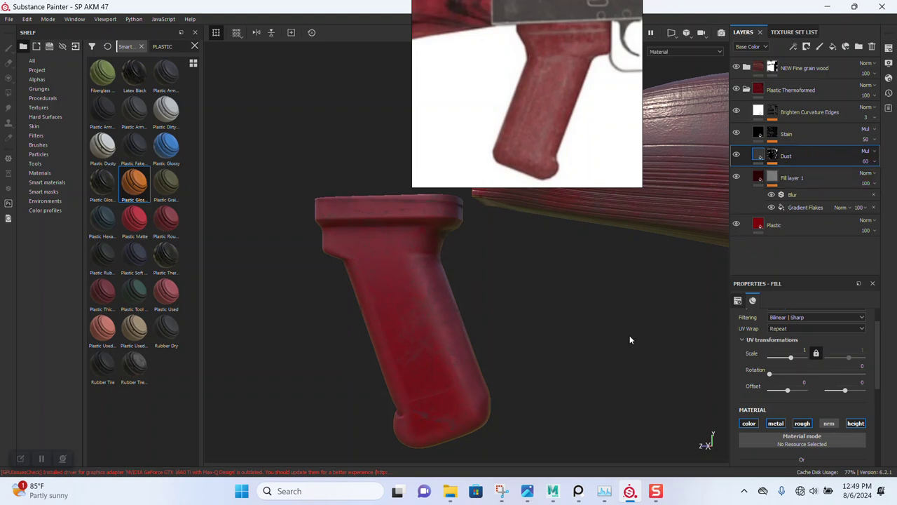
mouse_move(629, 335)
alt+mouse_down()
mouse_move(399, 260)
mouse_move(413, 284)
mouse_move(652, 423)
mouse_move(479, 277)
mouse_move(543, 401)
mouse_move(523, 362)
alt+mouse_up()
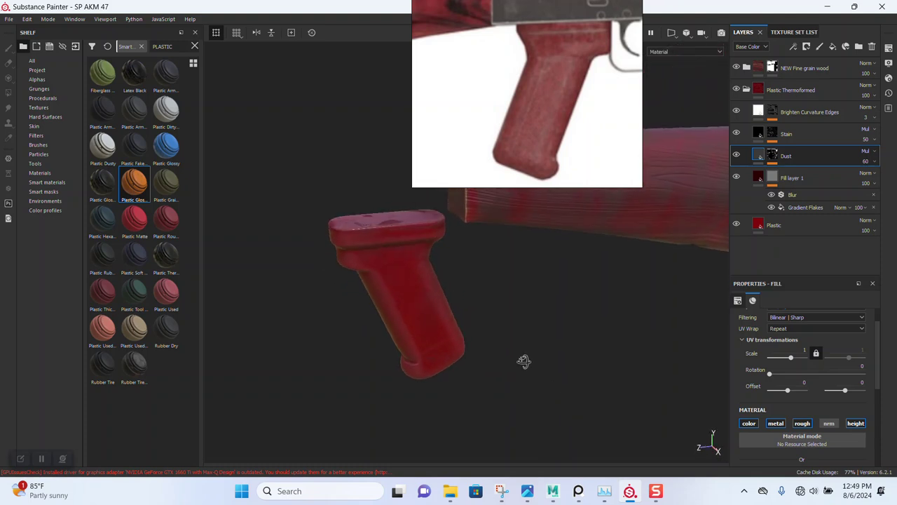
key(ctrl+s)
click(779, 228)
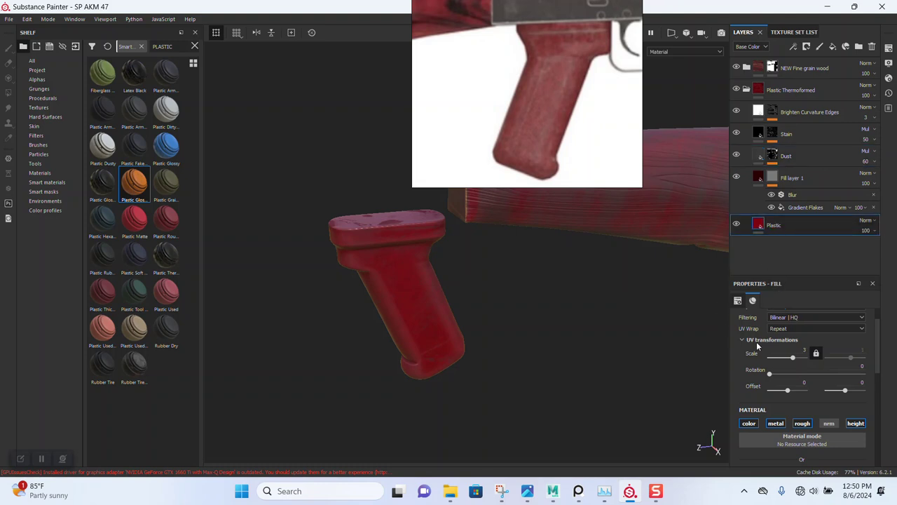
Tune the base red Plastic fill's roughness from 0.12 to 0.296 and check the grip's sheen
scroll(792, 417, down, 5)
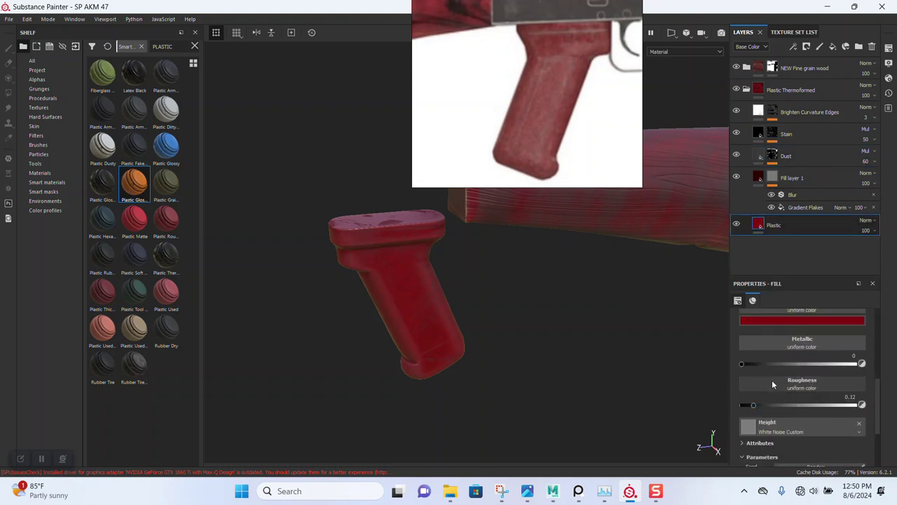
mouse_move(767, 405)
mouse_down()
mouse_move(862, 410)
mouse_move(804, 411)
mouse_up()
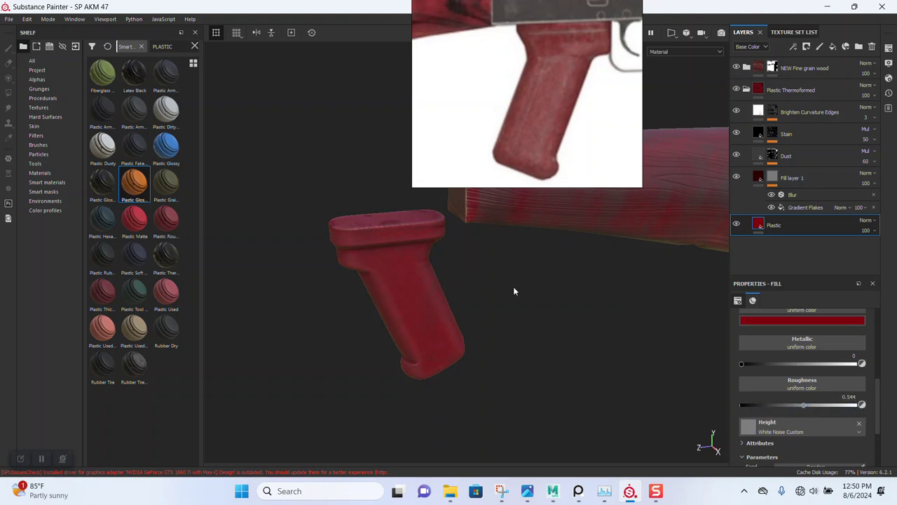
alt+drag(513, 286, 501, 312)
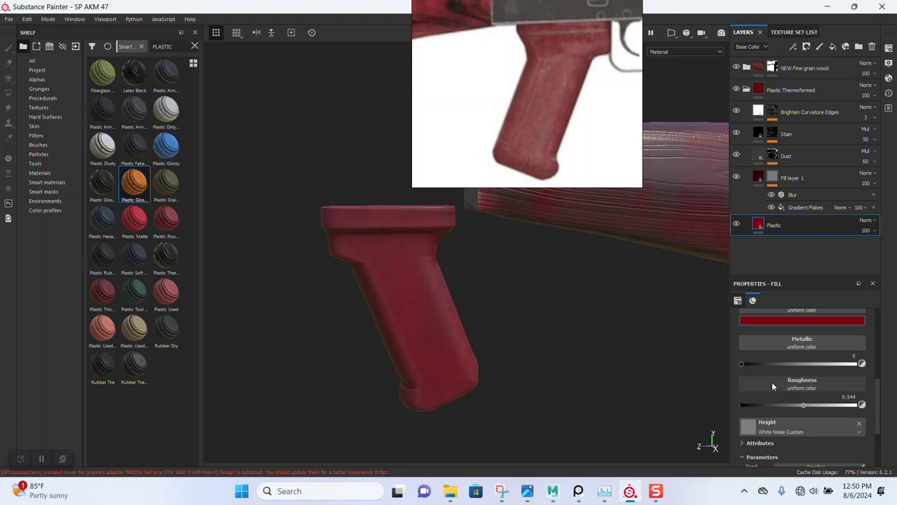
drag(806, 405, 785, 410)
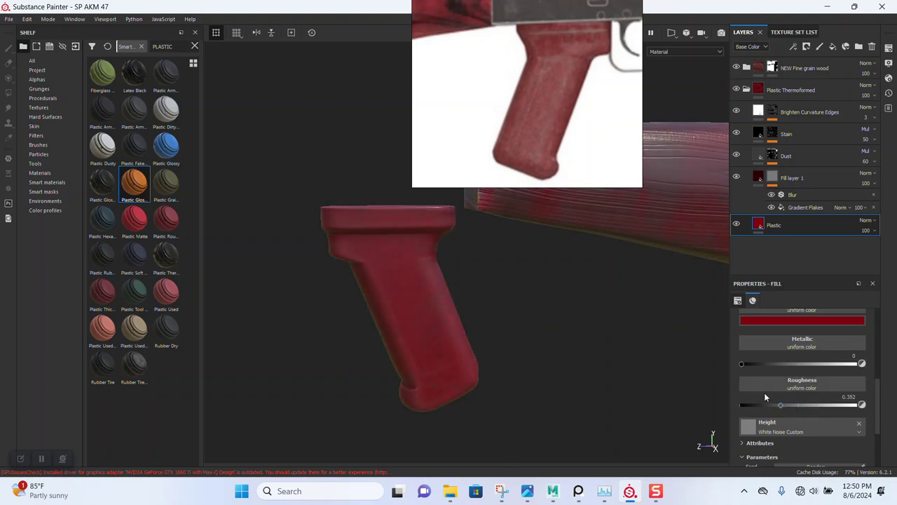
drag(758, 410, 773, 413)
alt+drag(541, 363, 406, 274)
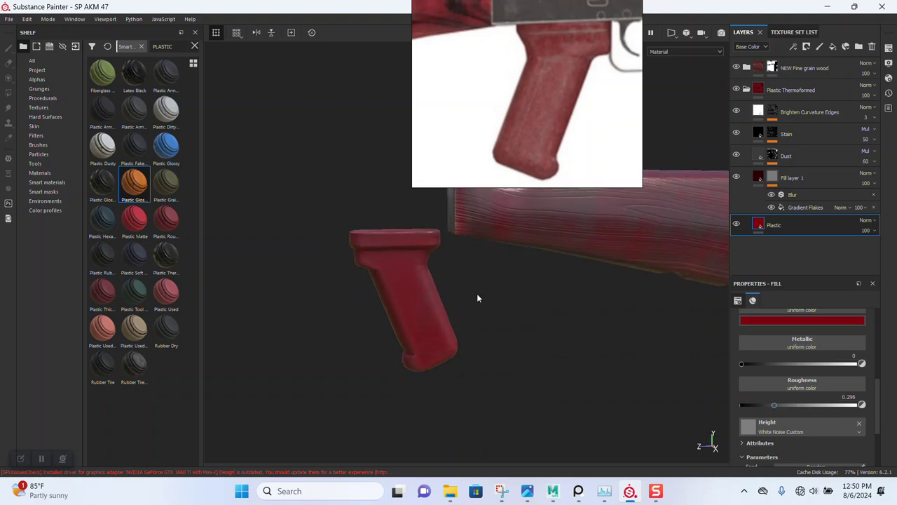